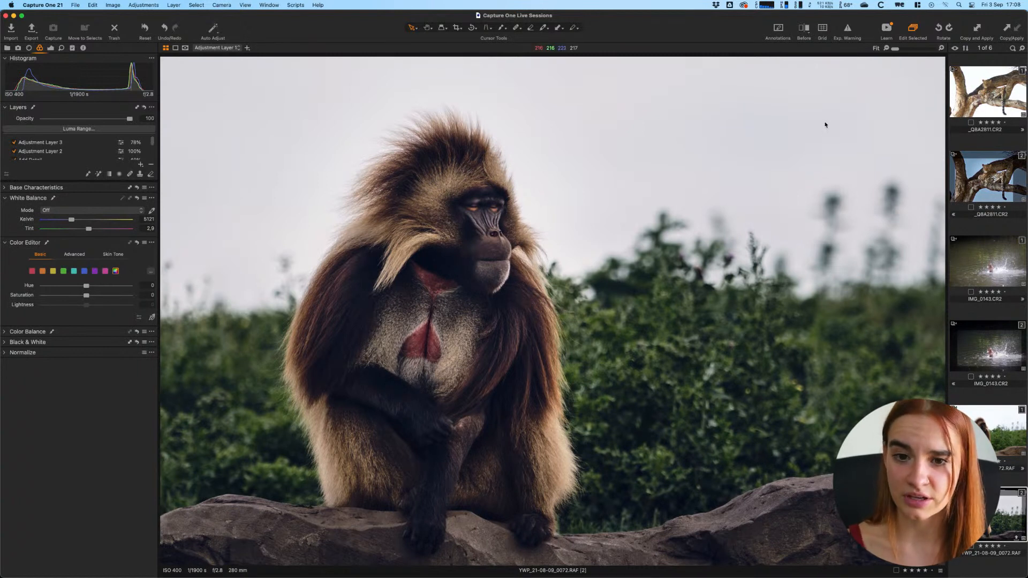
- Flip between leopard _Q8A2811.CR2 variants 1 and 2, then open the duck splash IMG_0143.CR2
left_click(987, 98)
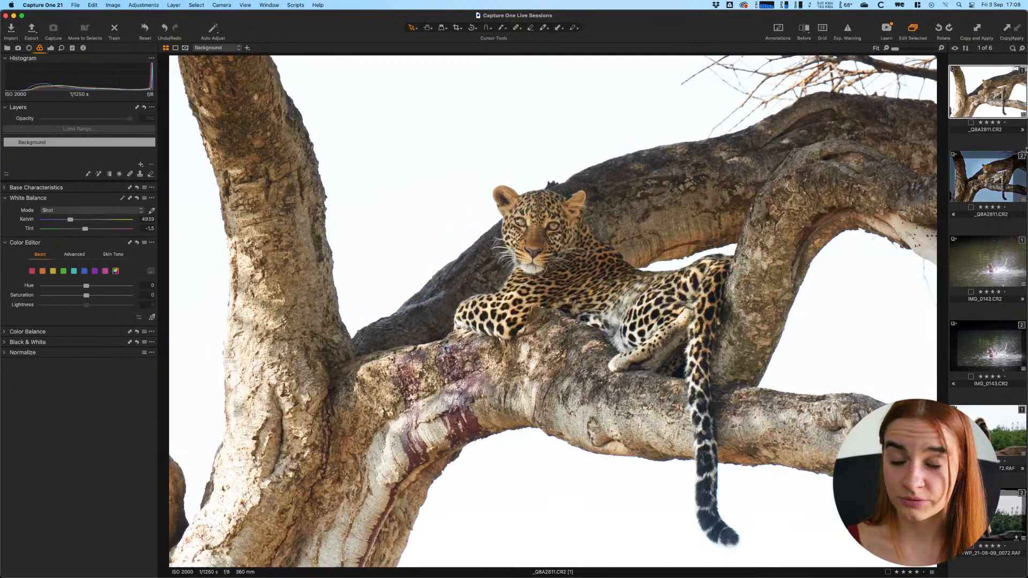
mouse_move(8, 577)
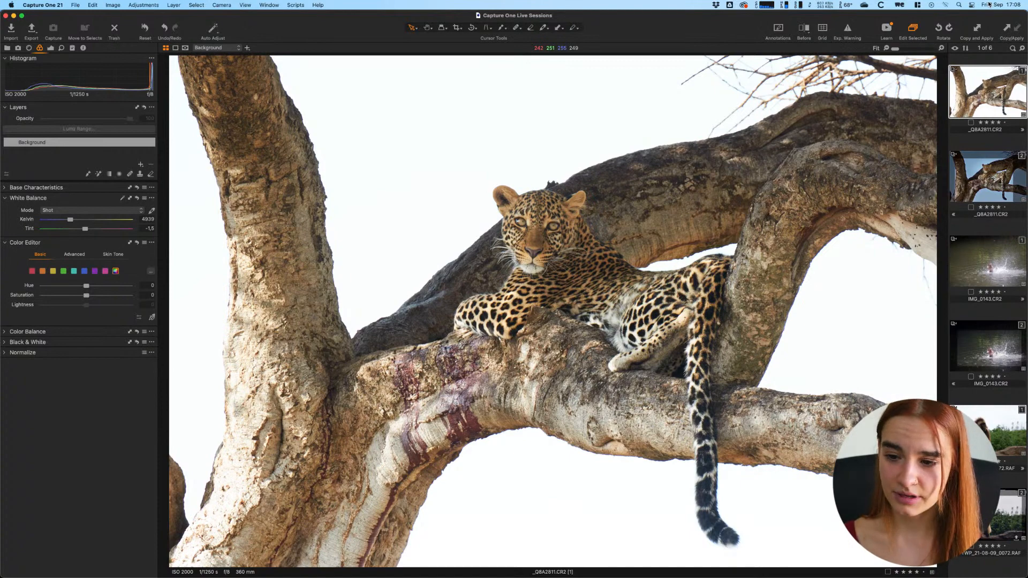
key("Down")
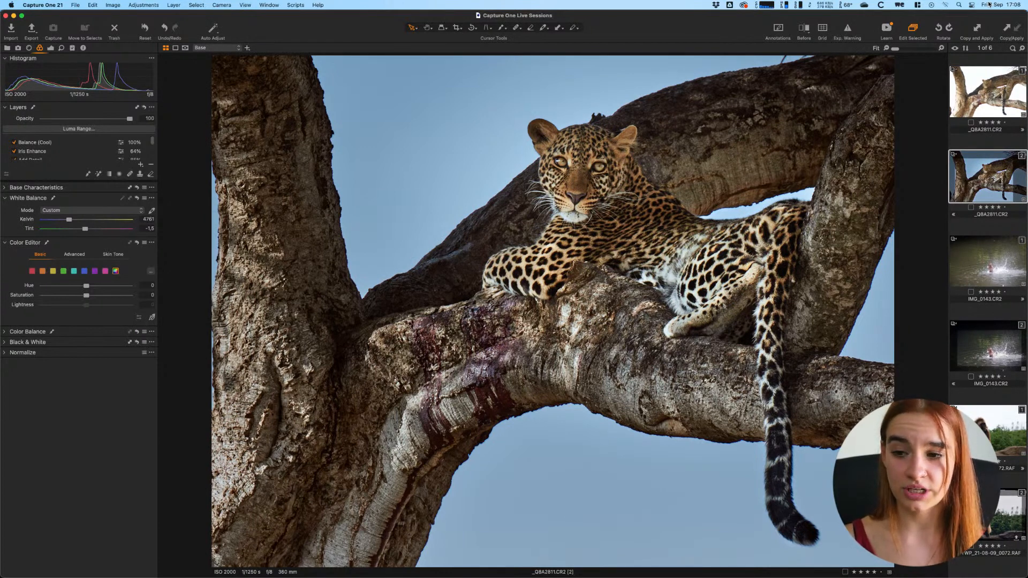
mouse_move(514, 577)
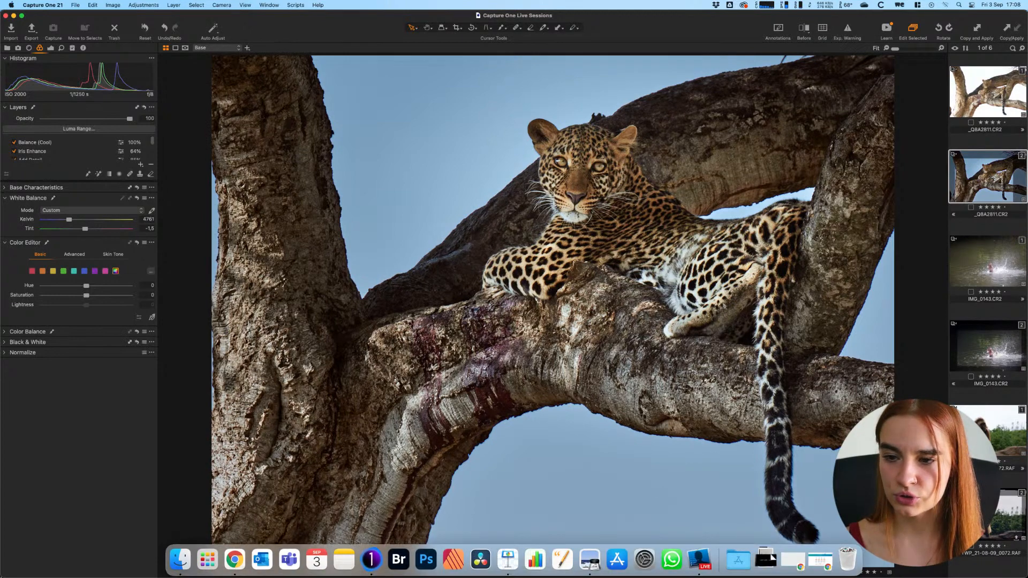
key("Up")
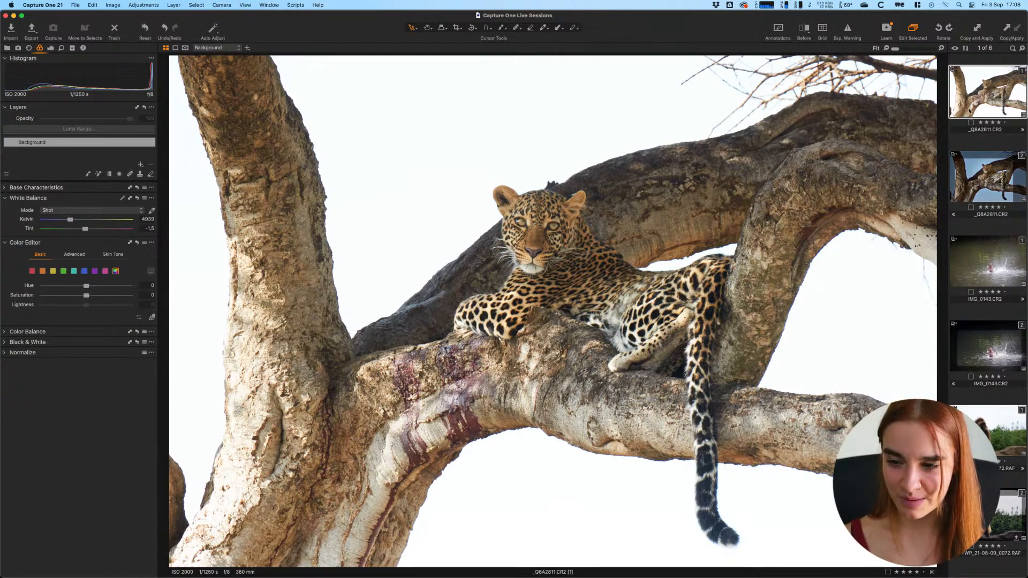
key("Right")
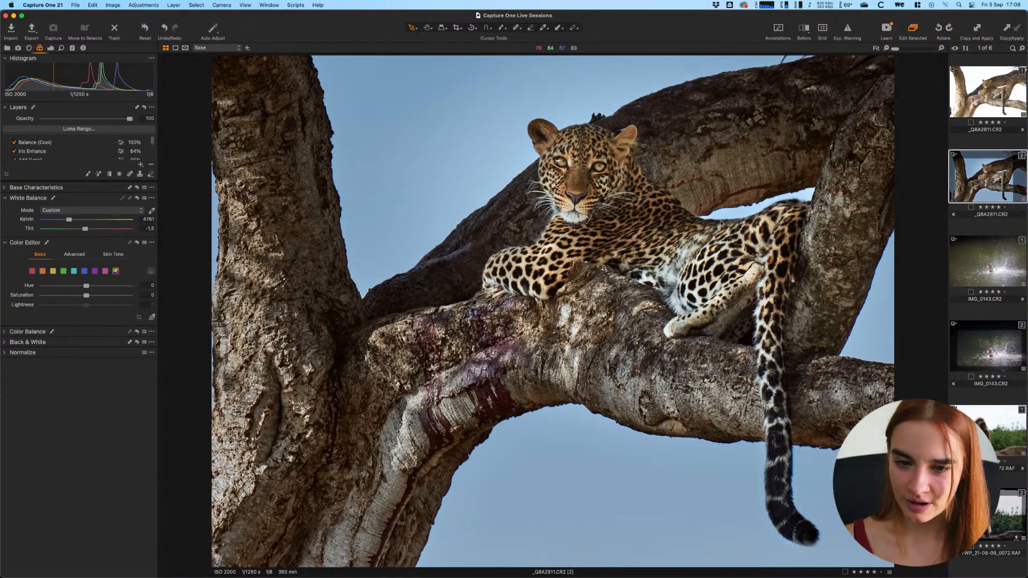
left_click(987, 274)
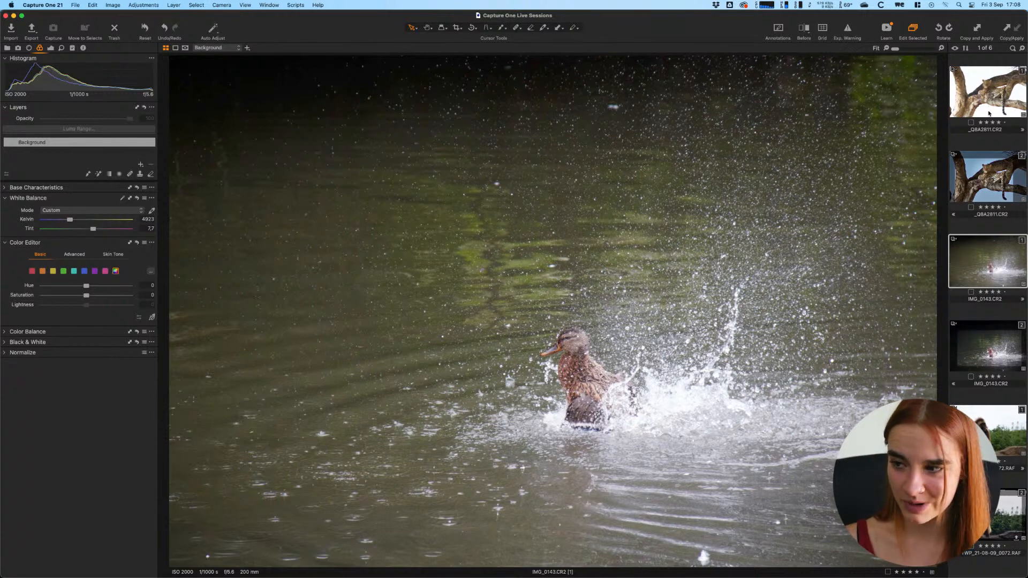
- Reset all adjustments on leopard variant _Q8A2811.CR2 (2), restoring its white sky
left_click(997, 91)
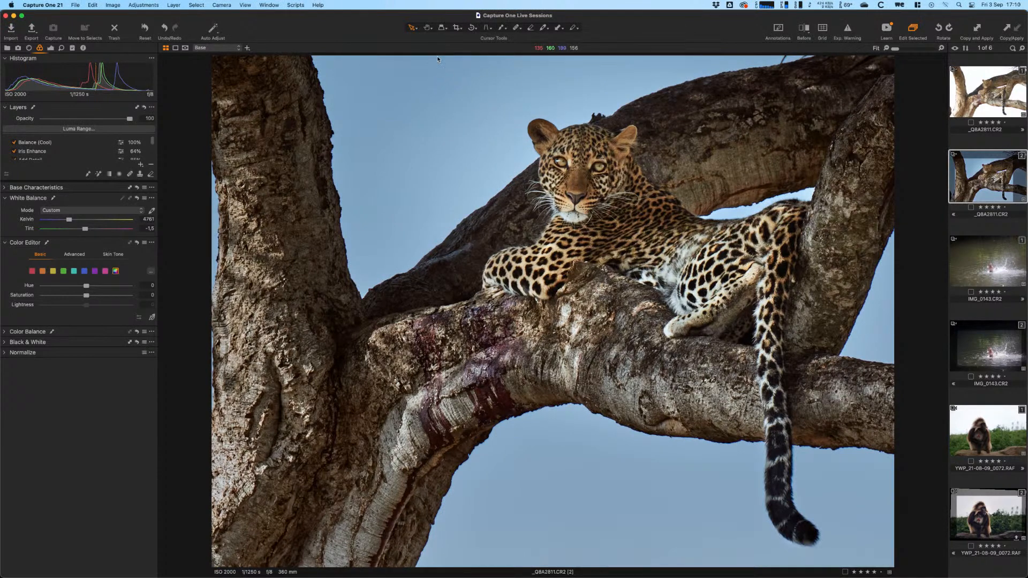
left_click(145, 30)
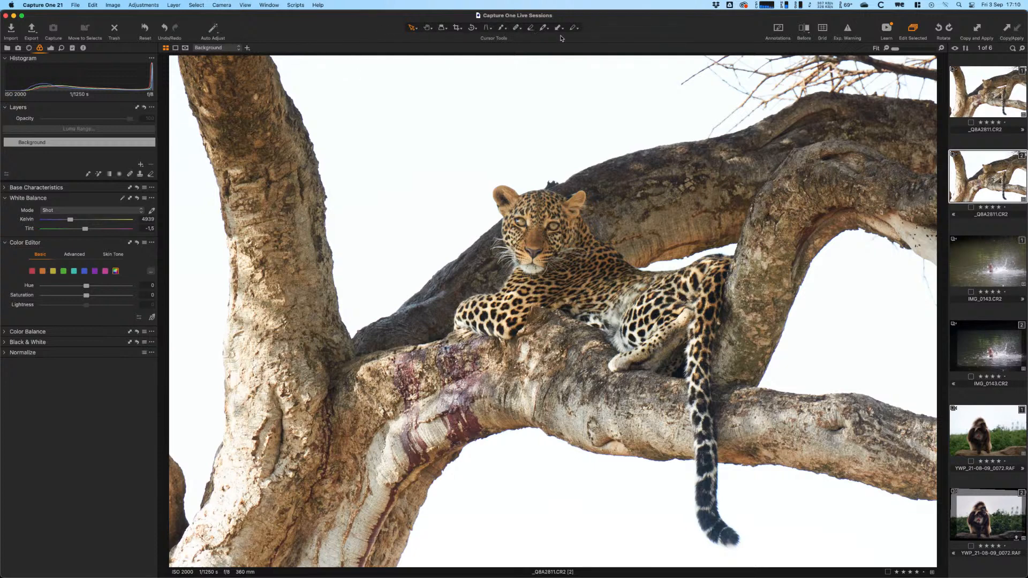
- Draw a rough crop around the leopard and constrain it to the 3x4 aspect ratio
left_click(456, 28)
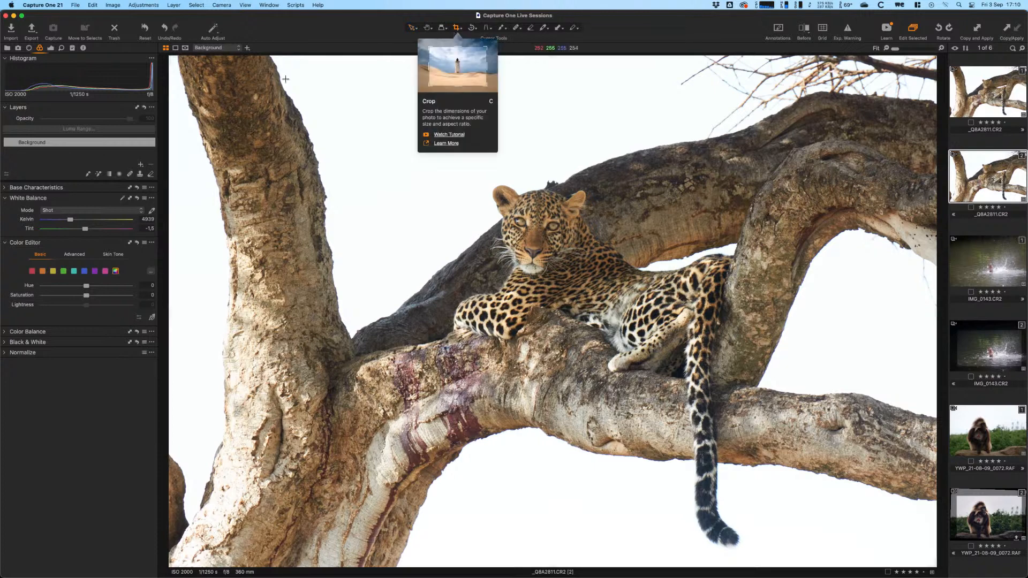
left_click_drag(179, 66, 209, 83)
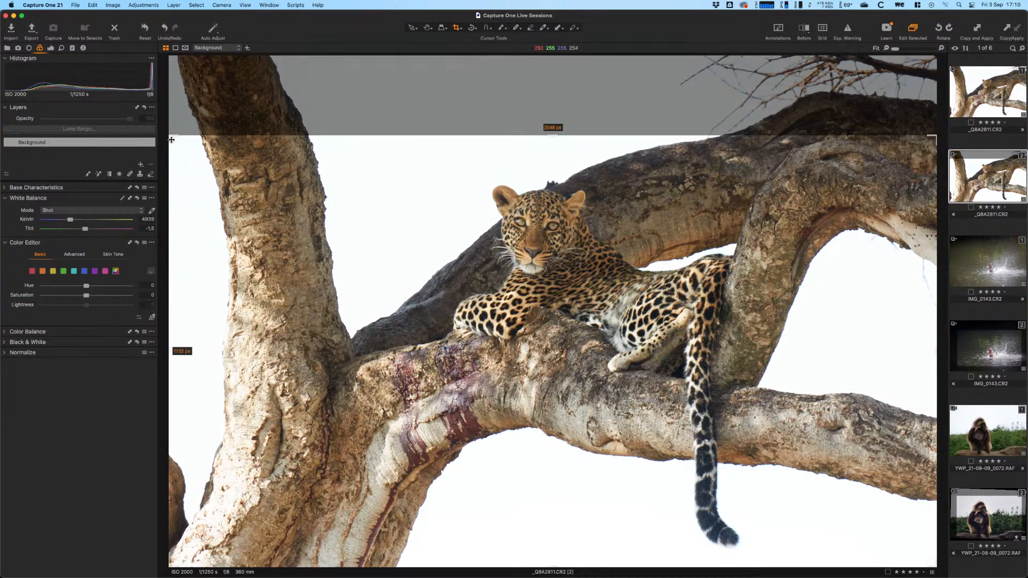
left_click_drag(170, 137, 208, 157)
left_click_drag(422, 237, 532, 292)
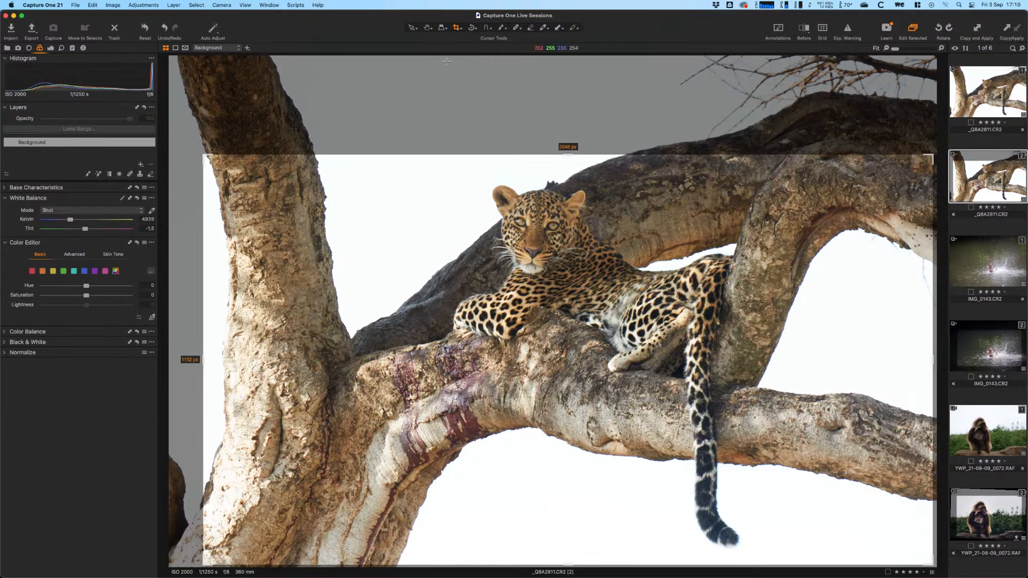
left_click(457, 27)
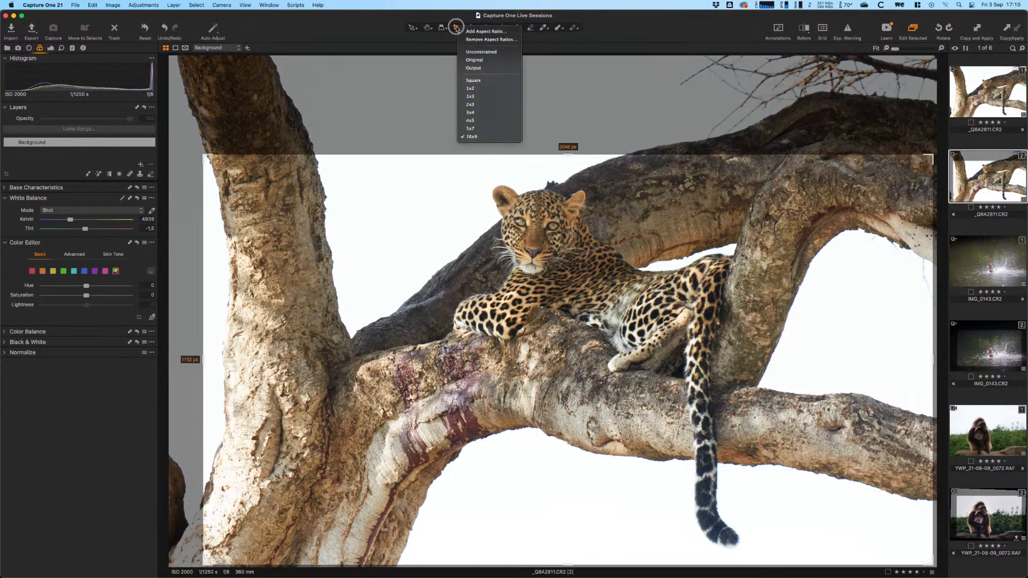
left_click(483, 114)
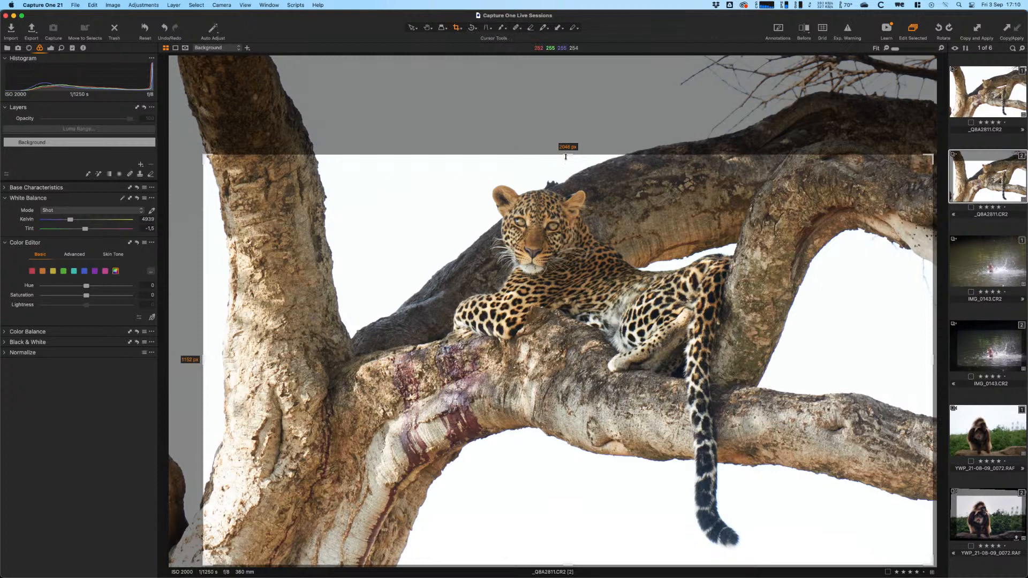
- Size the 4:3 crop to 2048x1536 px, shift it left, then refine and apply it
left_click_drag(566, 157, 567, 142)
left_click_drag(527, 225, 462, 249)
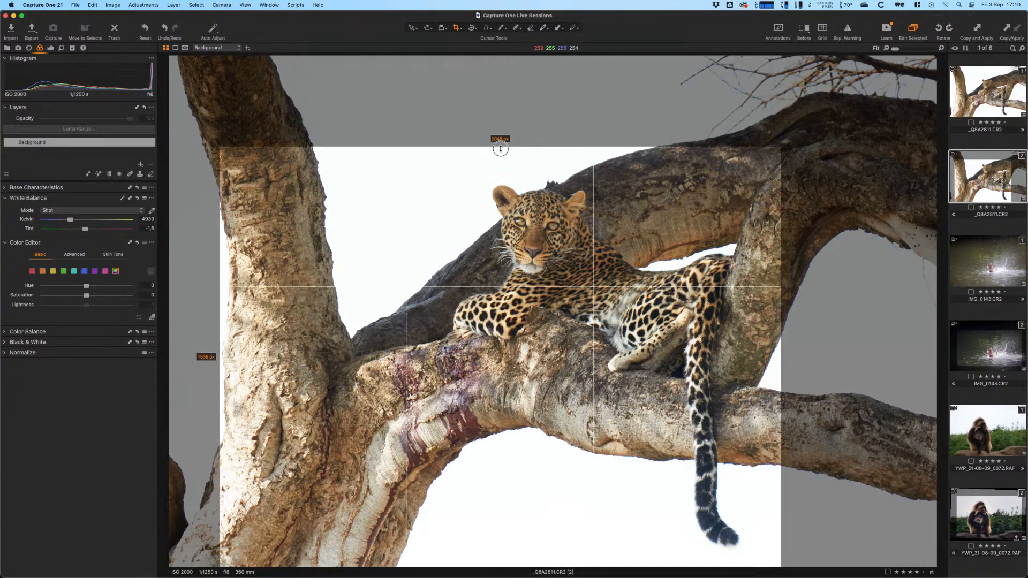
key("h")
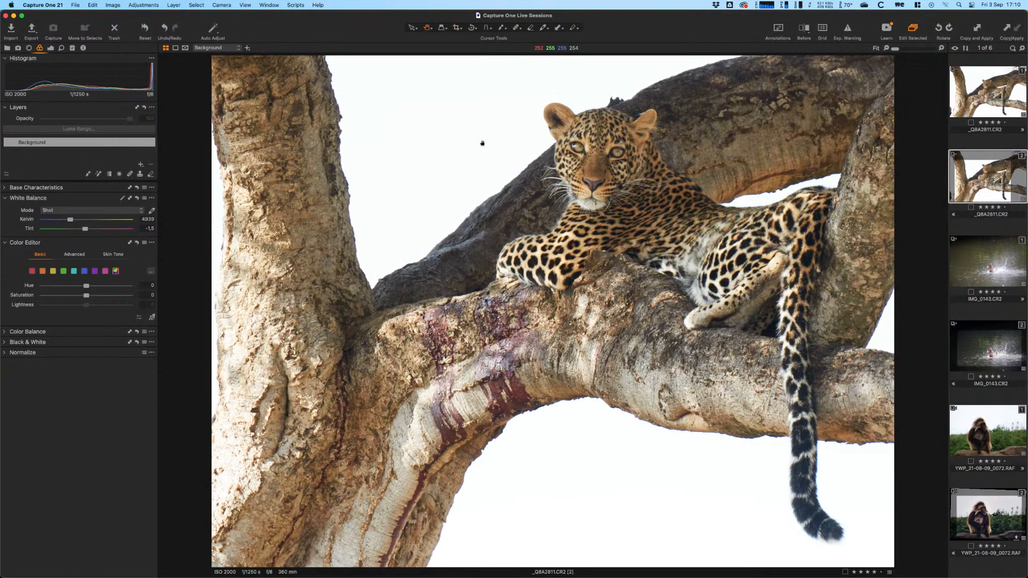
key("c")
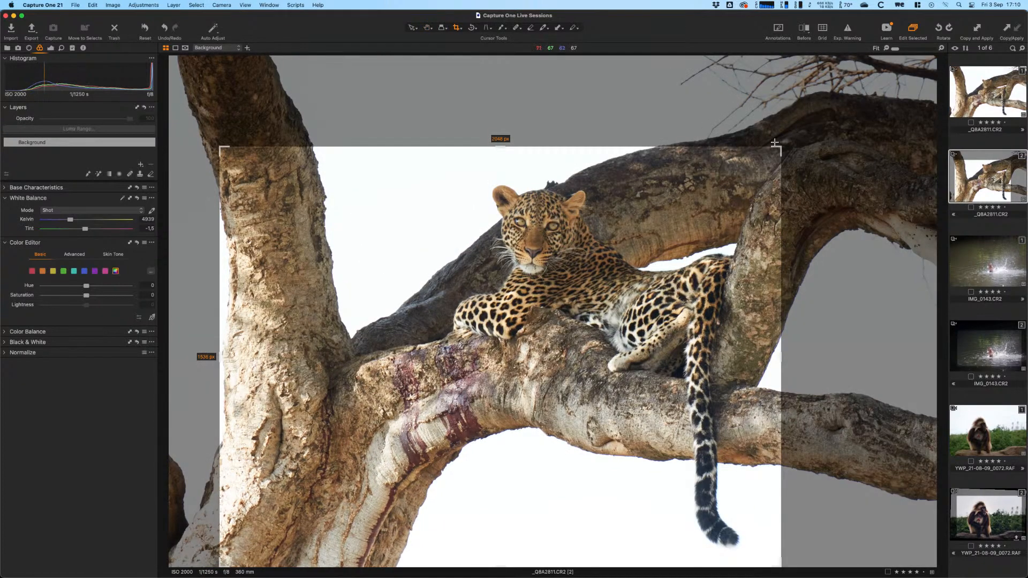
left_click_drag(776, 156, 799, 140)
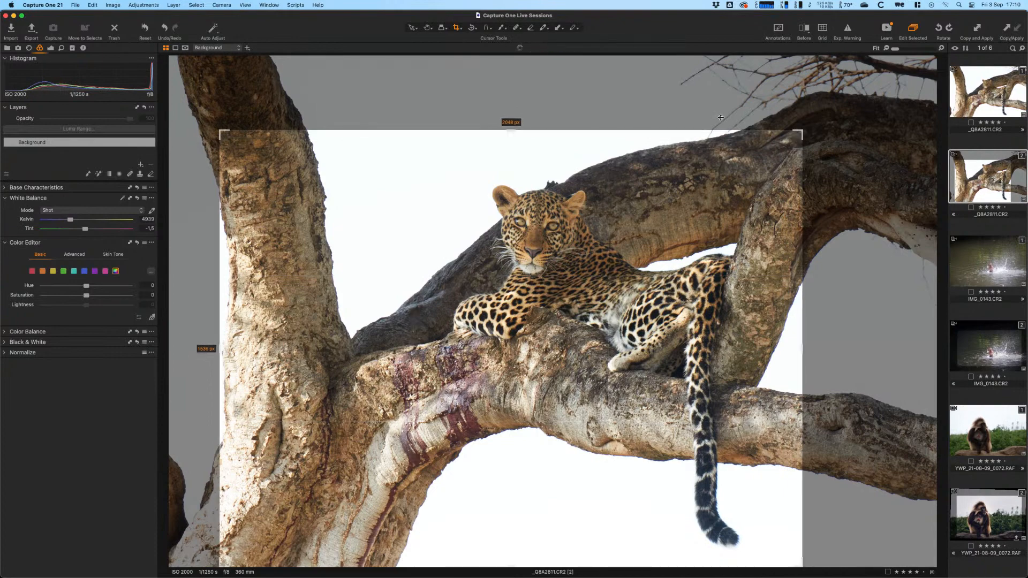
key("h")
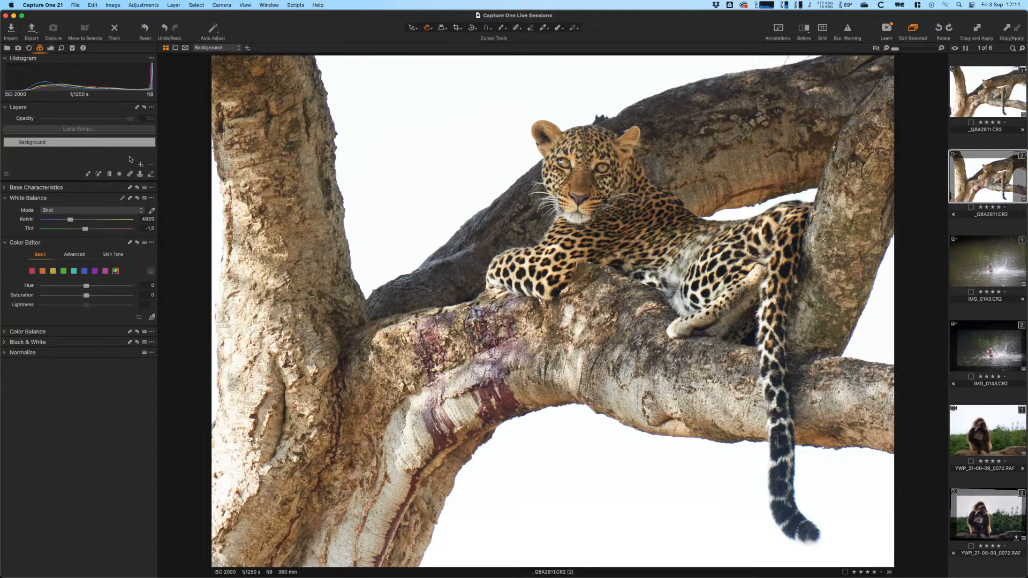
- On the Background layer, try Exposure -0.7, then reset it to 0
left_click(54, 143)
left_click(50, 49)
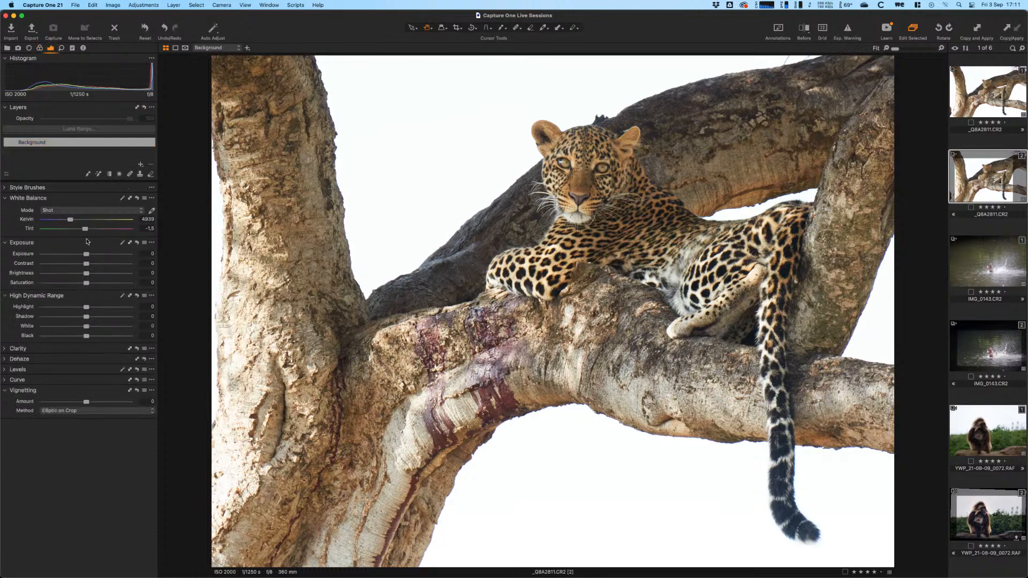
left_click_drag(86, 254, 75, 257)
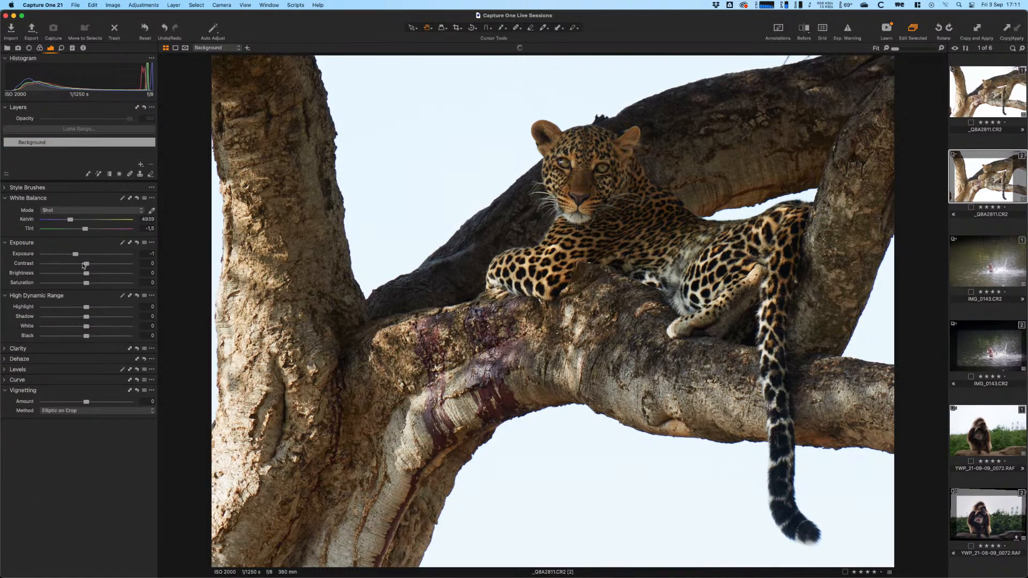
left_click(137, 243)
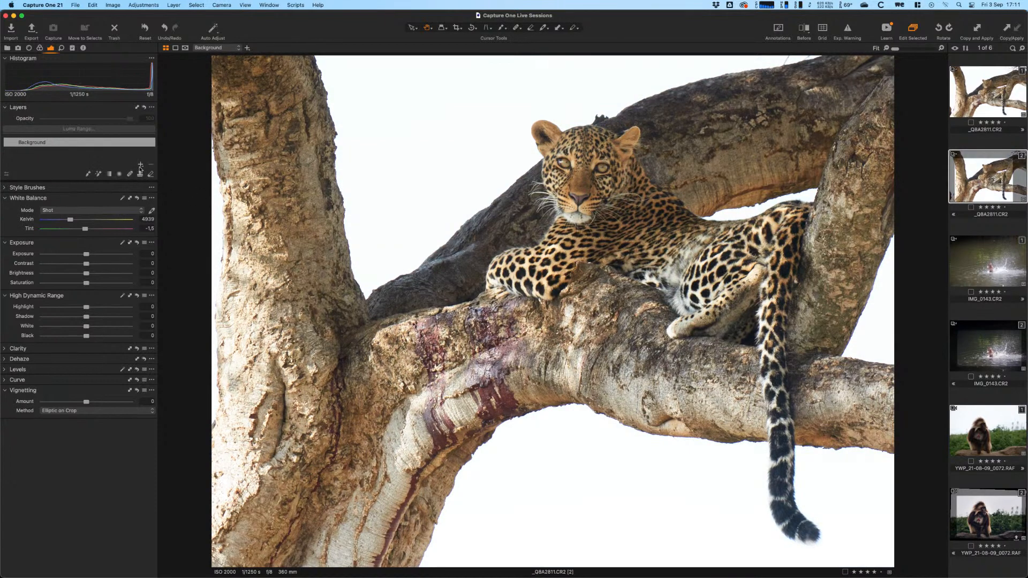
- Add a new filled adjustment layer above the Background layer
left_click(140, 166)
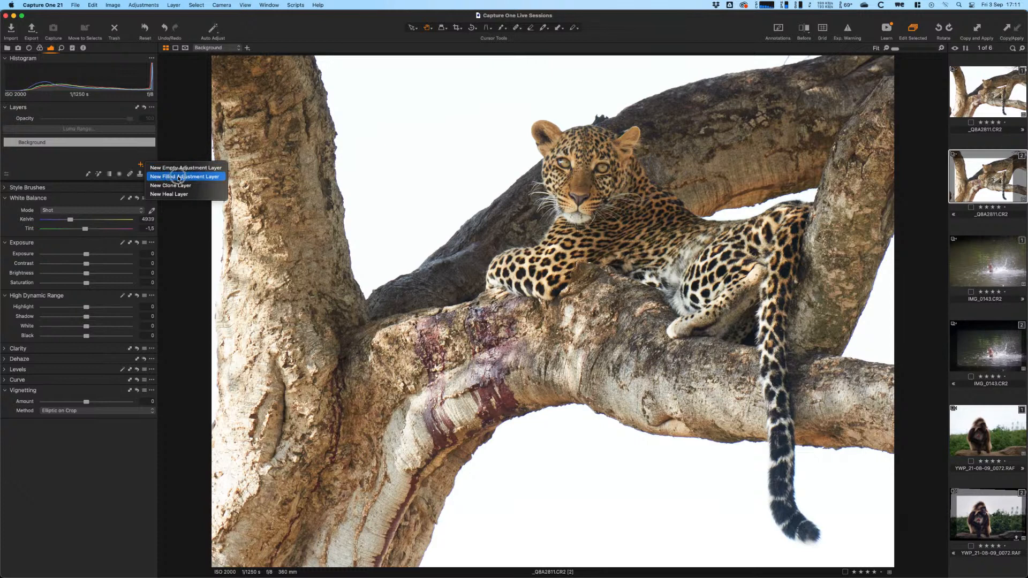
left_click_drag(179, 178, 187, 234)
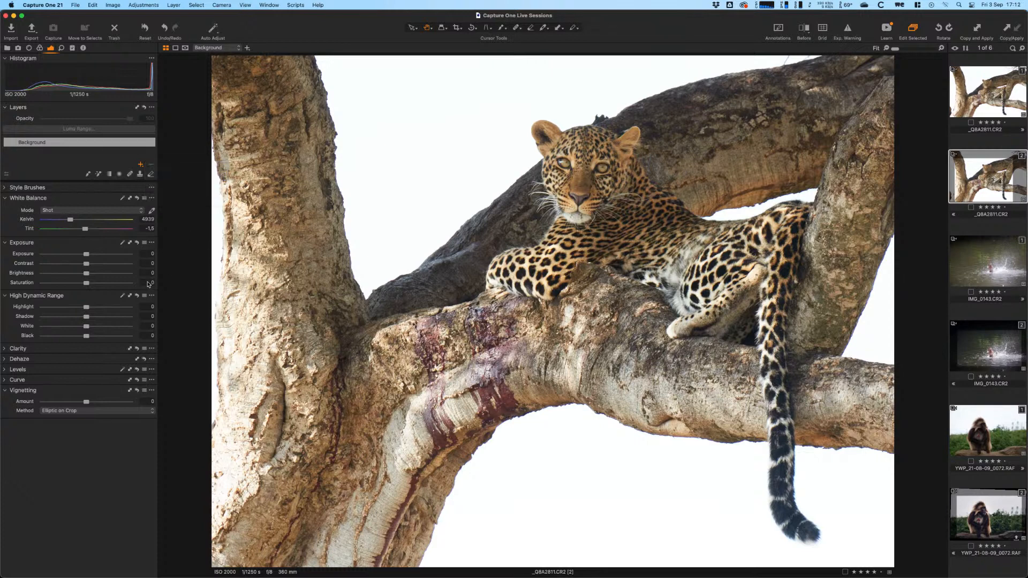
left_click(140, 165)
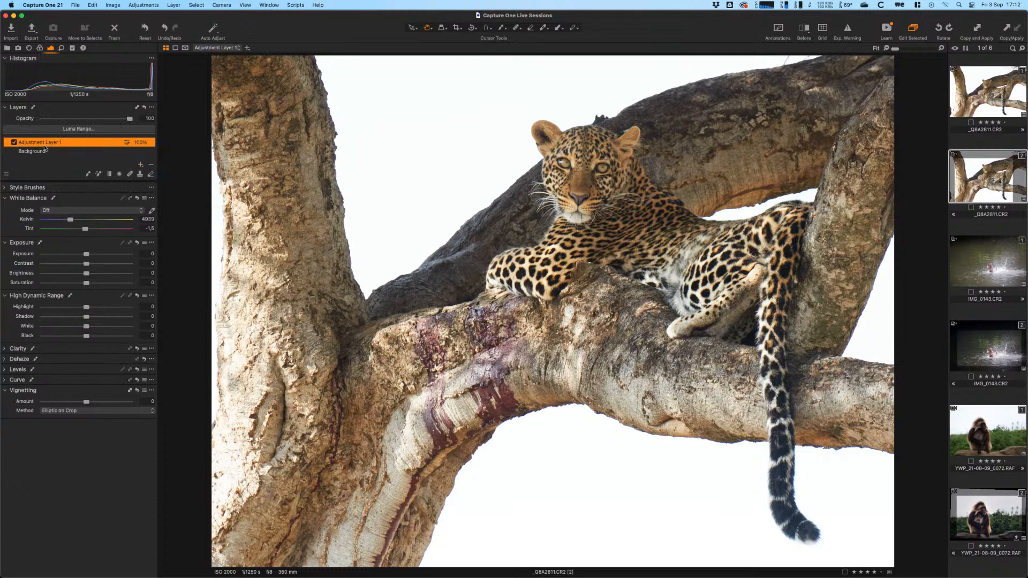
- Rename Adjustment Layer 1 to 'Basic'
double_click(55, 144)
left_click(37, 152)
double_click(72, 144)
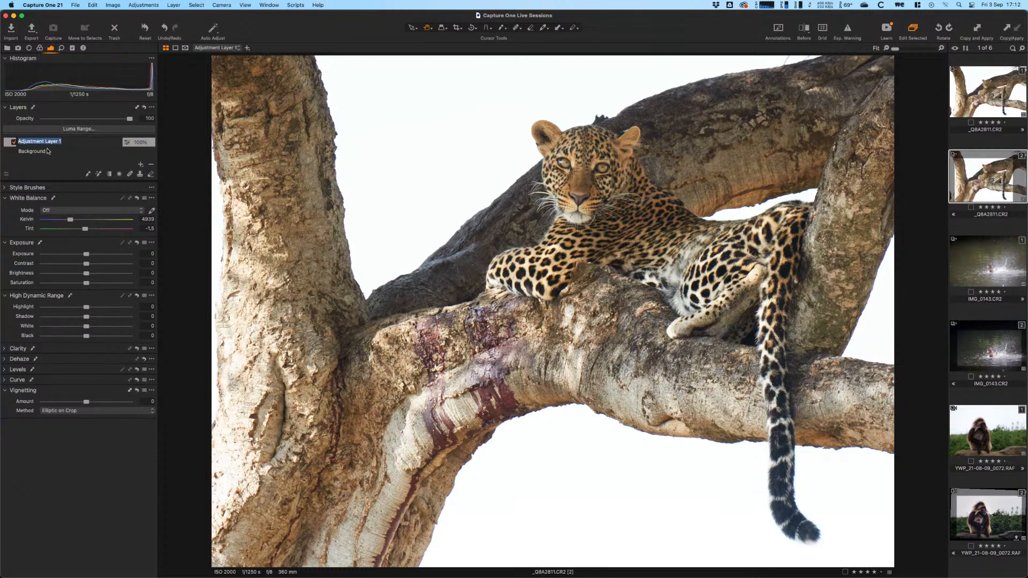
left_click(66, 143)
left_click(127, 159)
key("m")
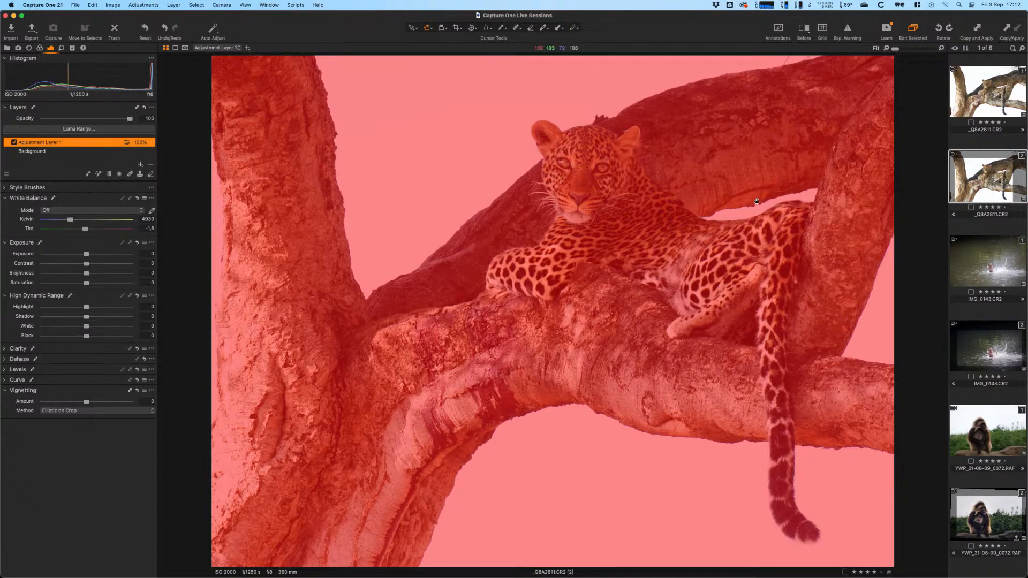
key("m")
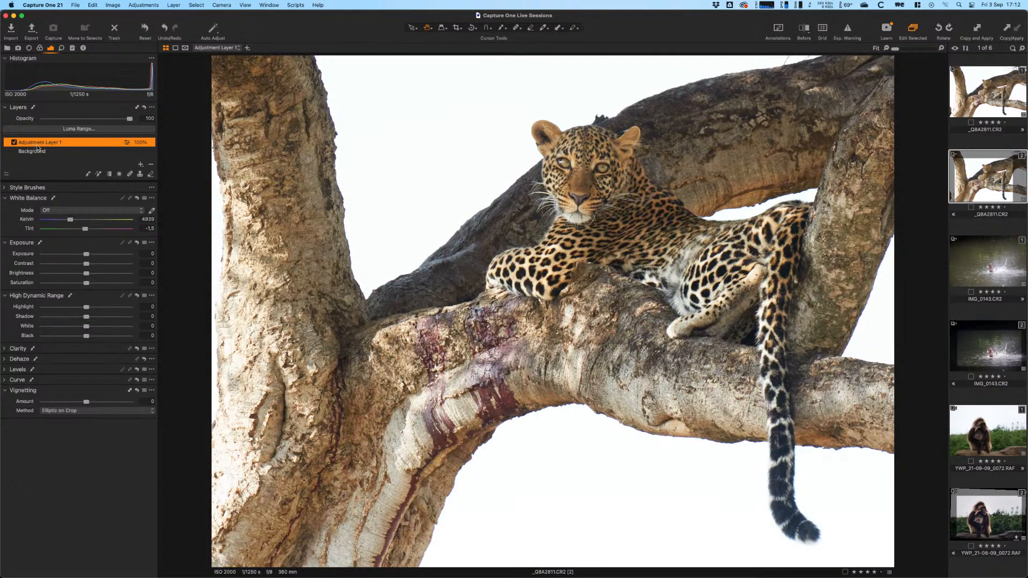
double_click(39, 143)
type("Basic")
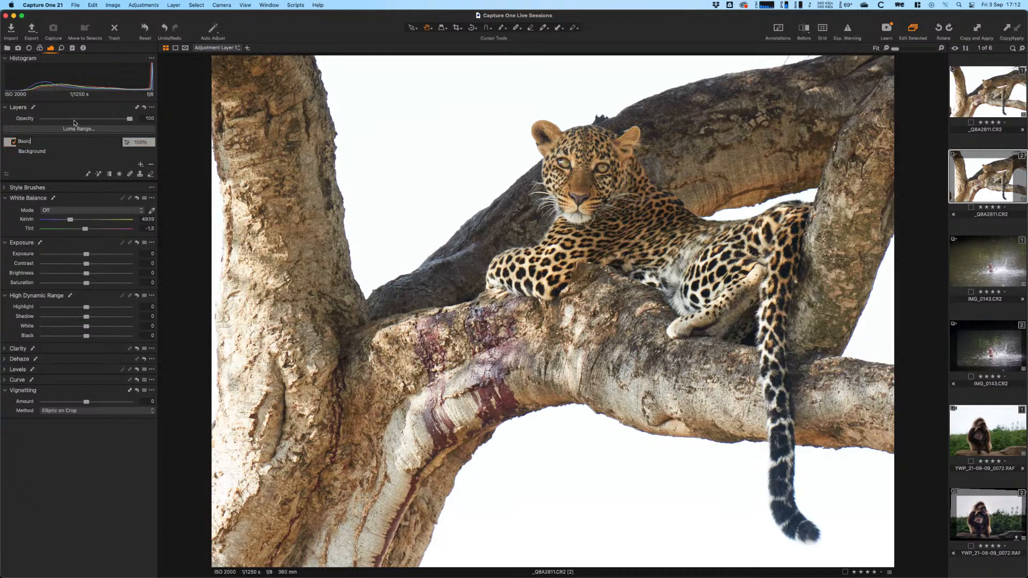
key("Return")
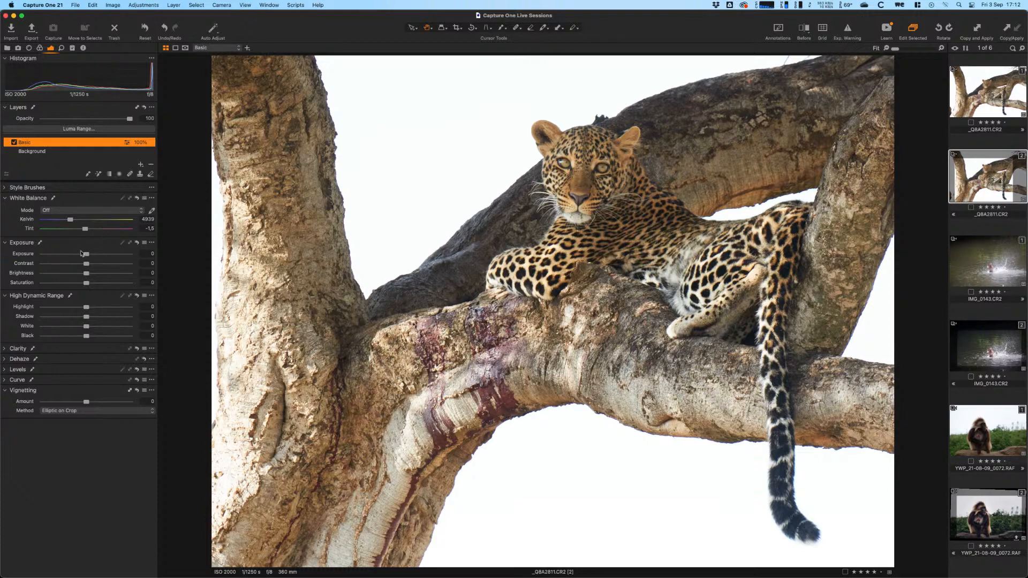
- Reset the Basic layer's Exposure to 0 and drag HDR Highlight down to -100
left_click_drag(81, 253, 70, 252)
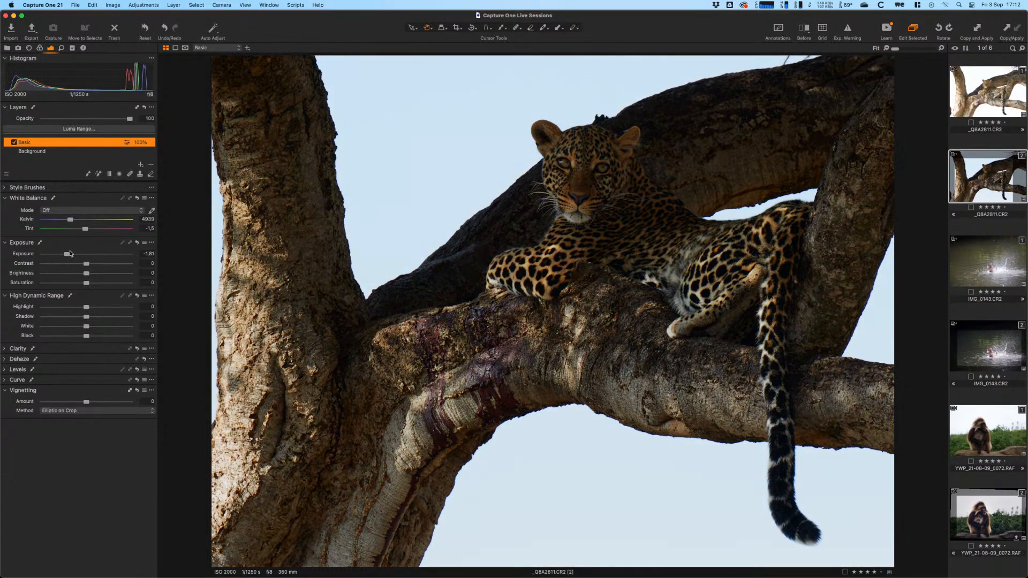
mouse_move(127, 120)
left_mouse_down()
mouse_move(33, 120)
mouse_move(133, 120)
left_mouse_up()
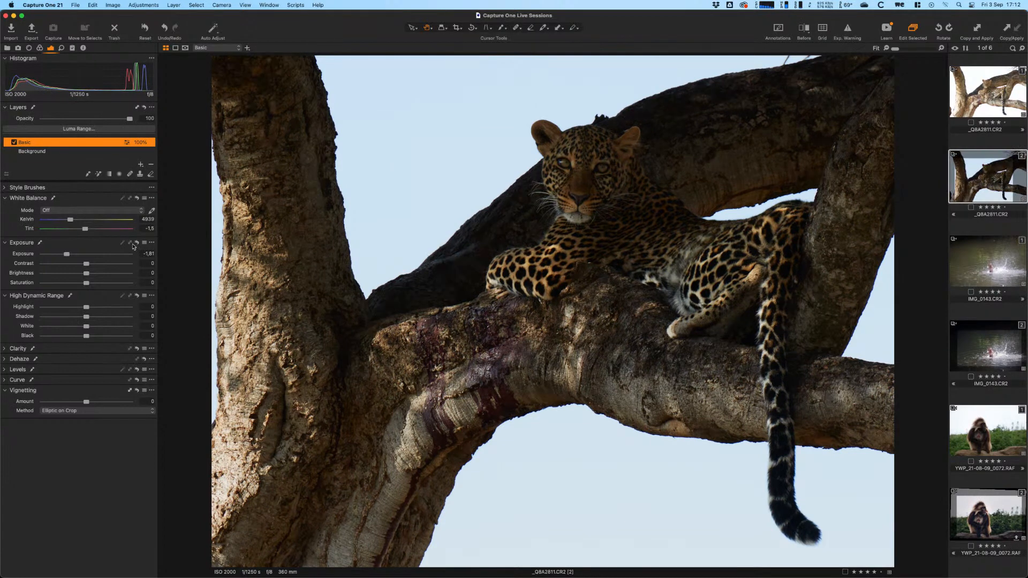
left_click(137, 243)
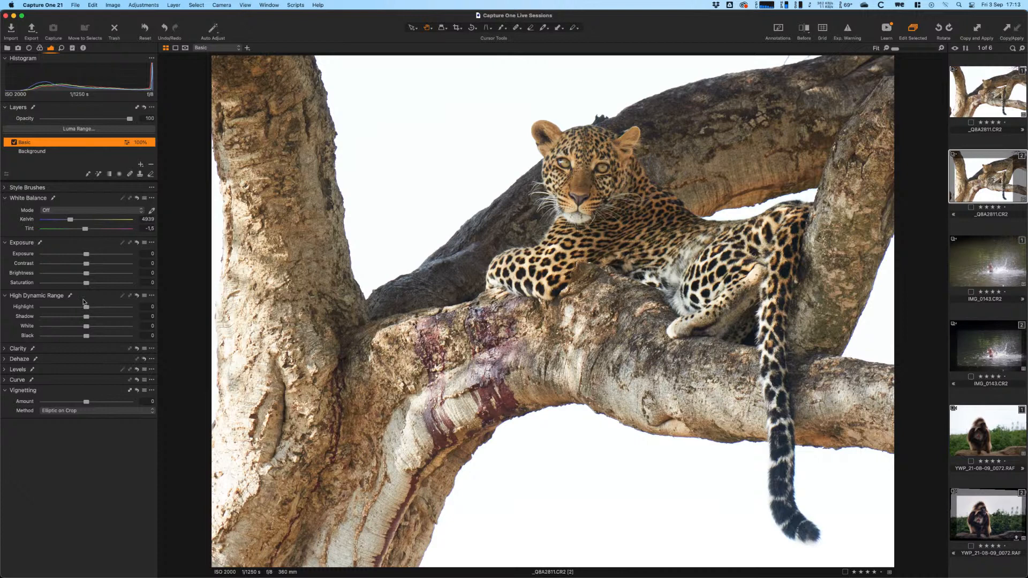
left_click_drag(84, 304, 11, 309)
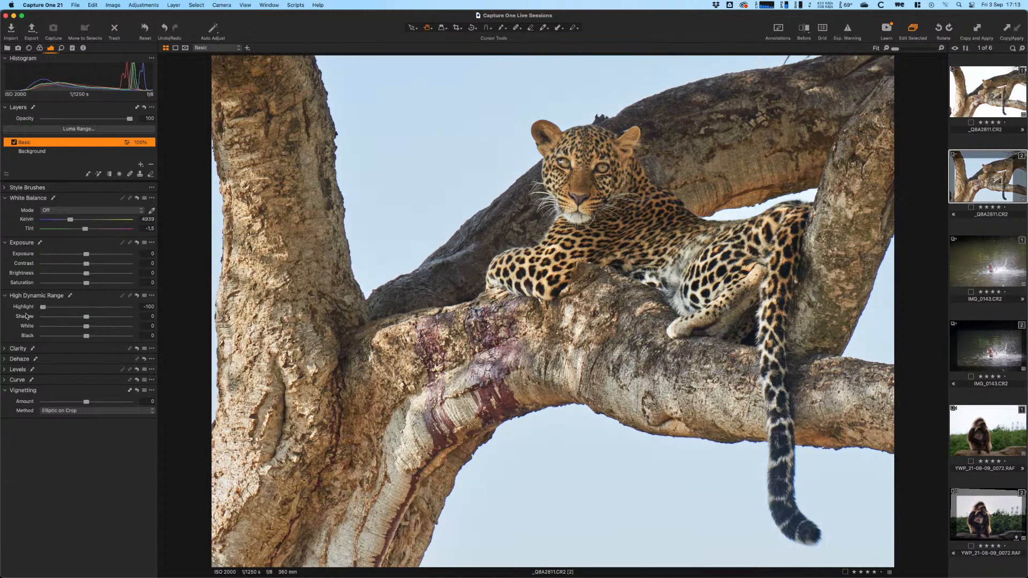
- Shape the RGB curve into a gentle S with a lowered shadow point and raised highlights
left_click(4, 380)
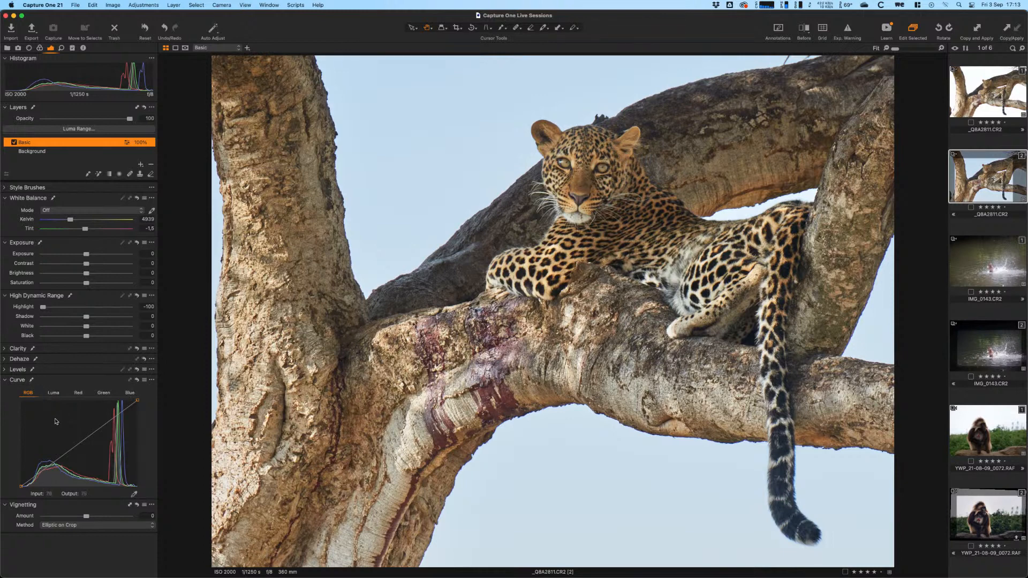
left_click(52, 465)
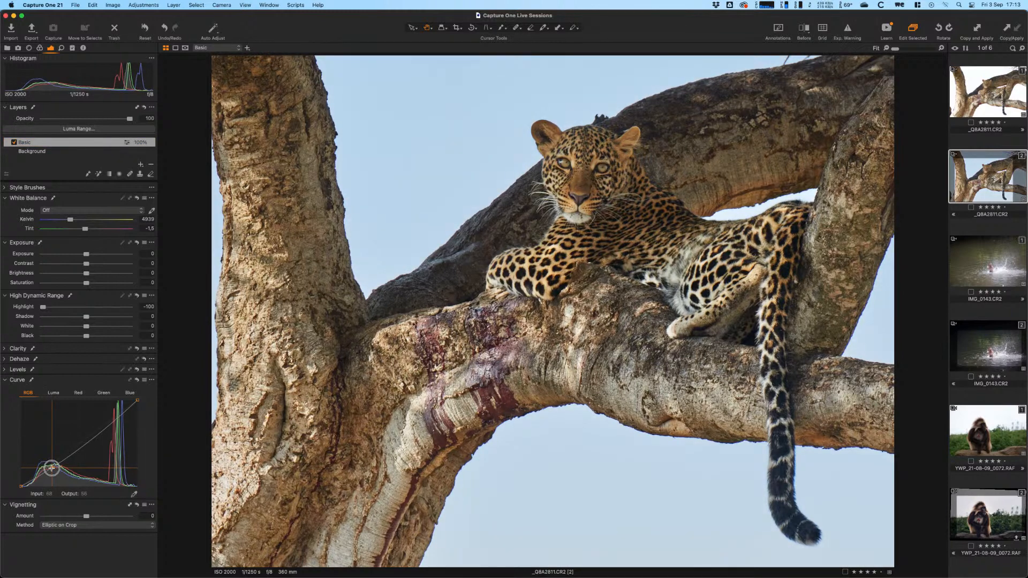
left_click_drag(104, 426, 107, 419)
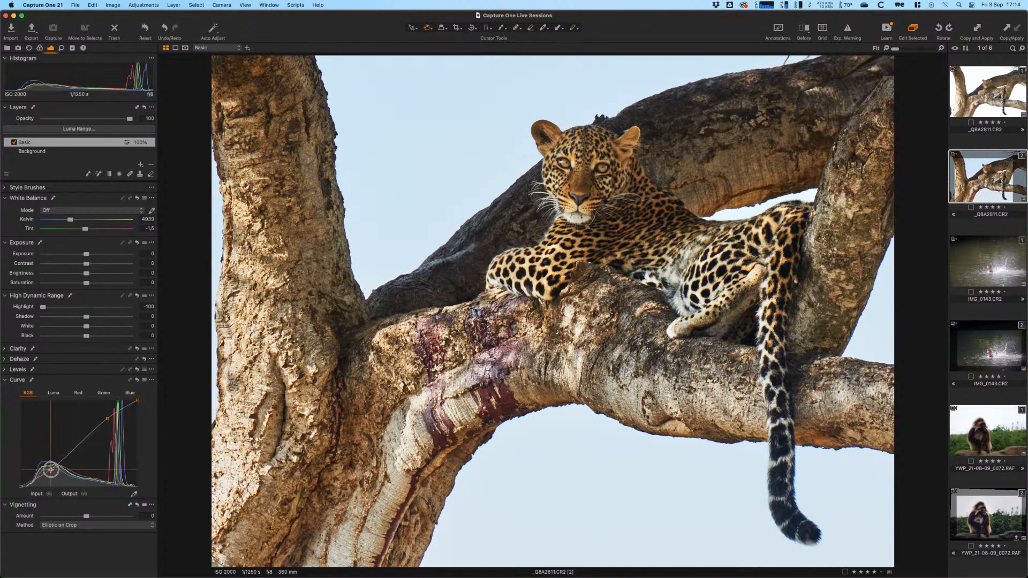
left_click_drag(50, 470, 58, 464)
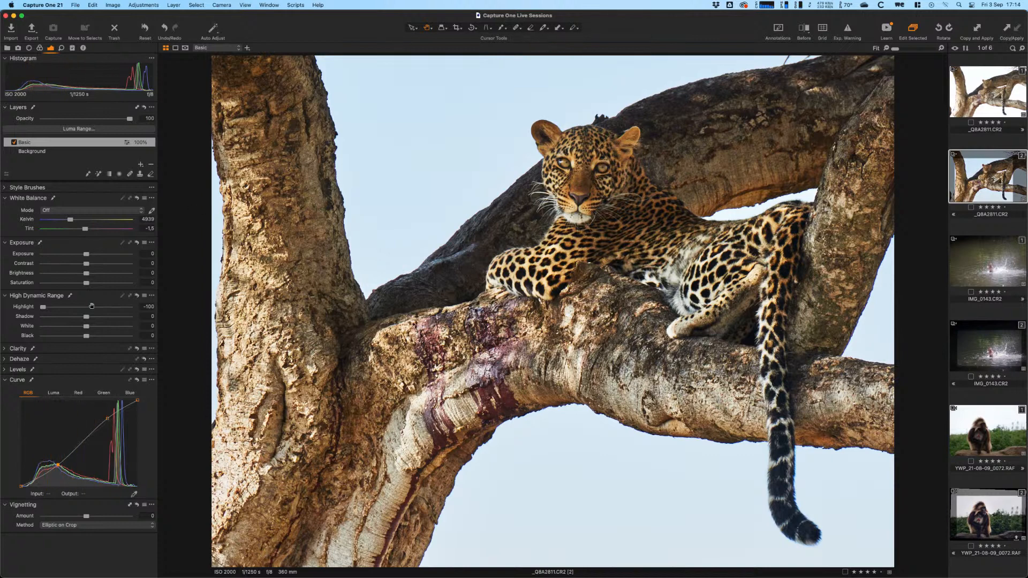
- Lift HDR Shadow to 14 and shift white balance to 4665 K, tint -1.4
left_click_drag(88, 318, 90, 321)
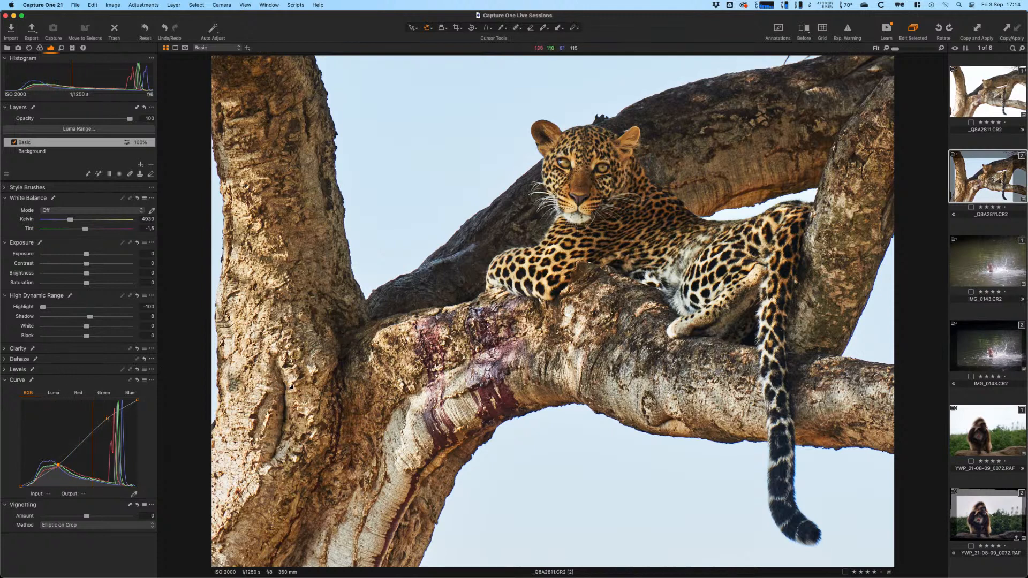
left_click_drag(88, 318, 92, 319)
left_click_drag(69, 222, 86, 232)
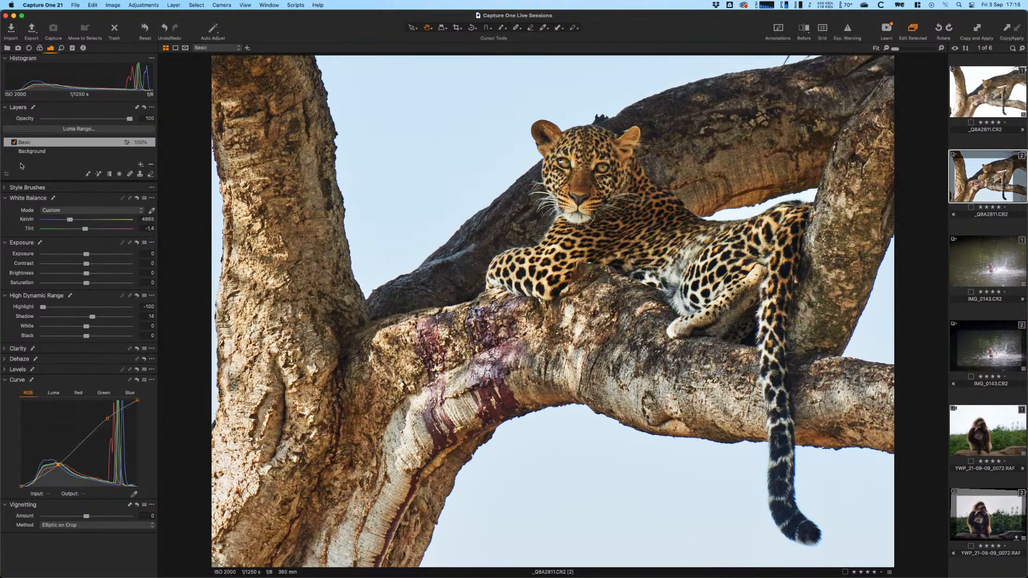
- Toggle the Basic layer and the Before view on and off to compare against the original
left_click(14, 143)
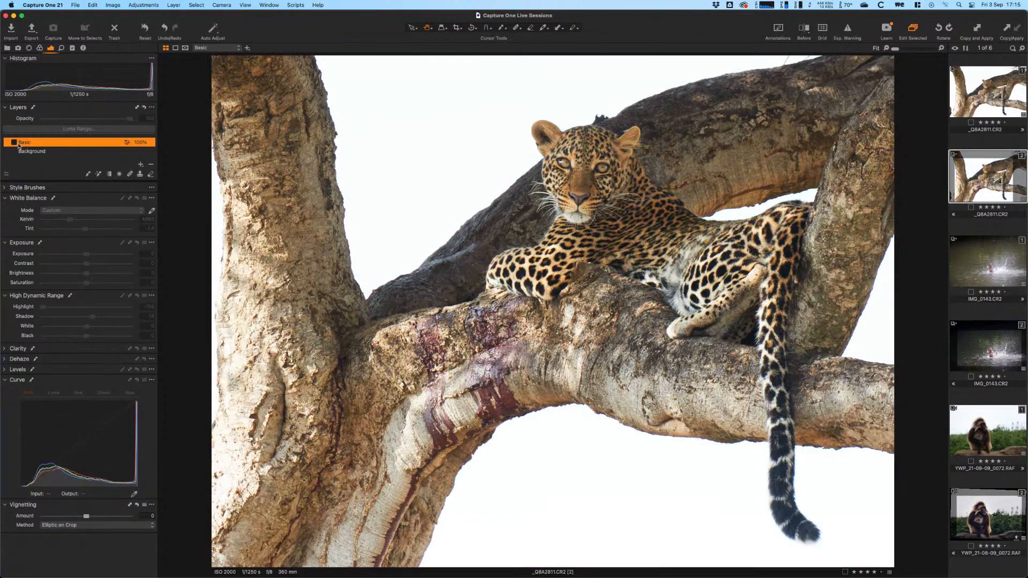
left_click(13, 143)
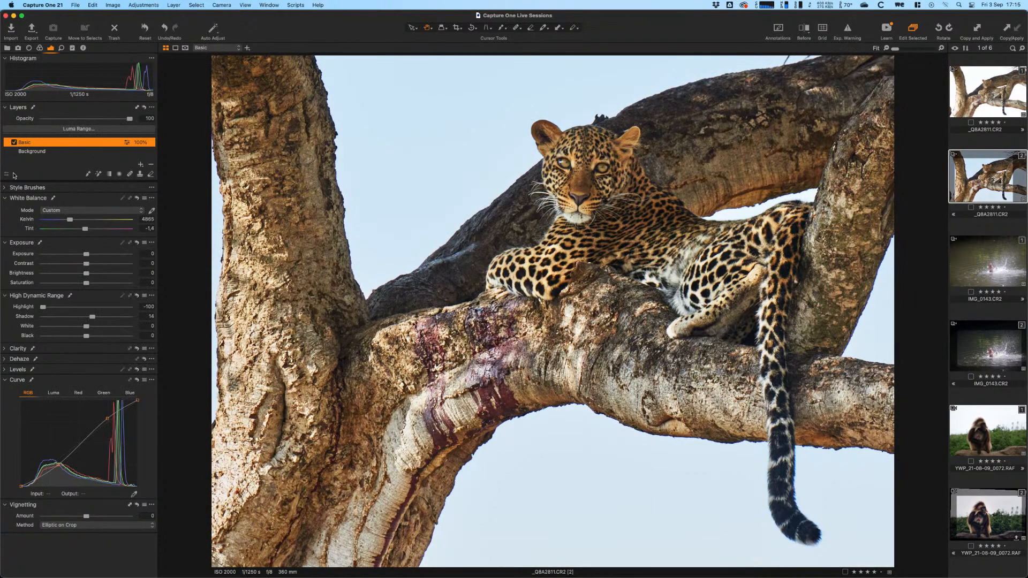
left_click(14, 142)
left_click(14, 143)
left_click(804, 30)
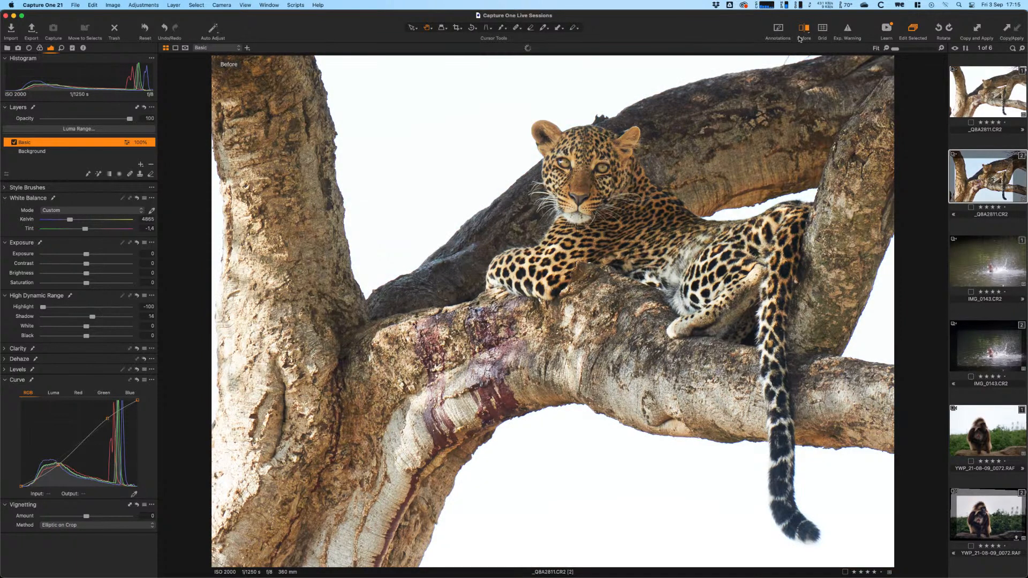
left_click(803, 29)
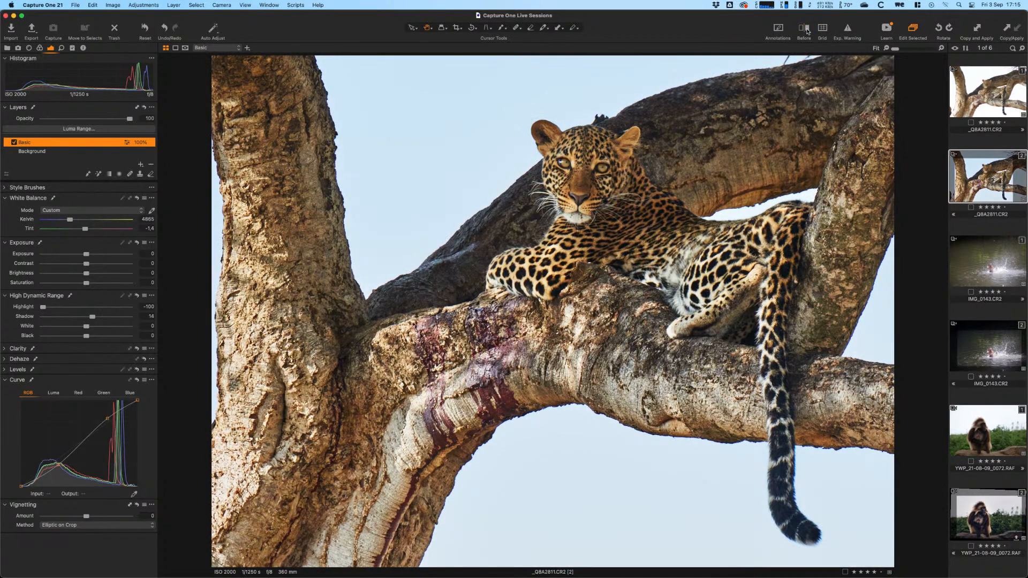
left_click(806, 30)
left_click(806, 30)
- Compare before and after with the split view slider, then turn split view off
left_click(807, 30)
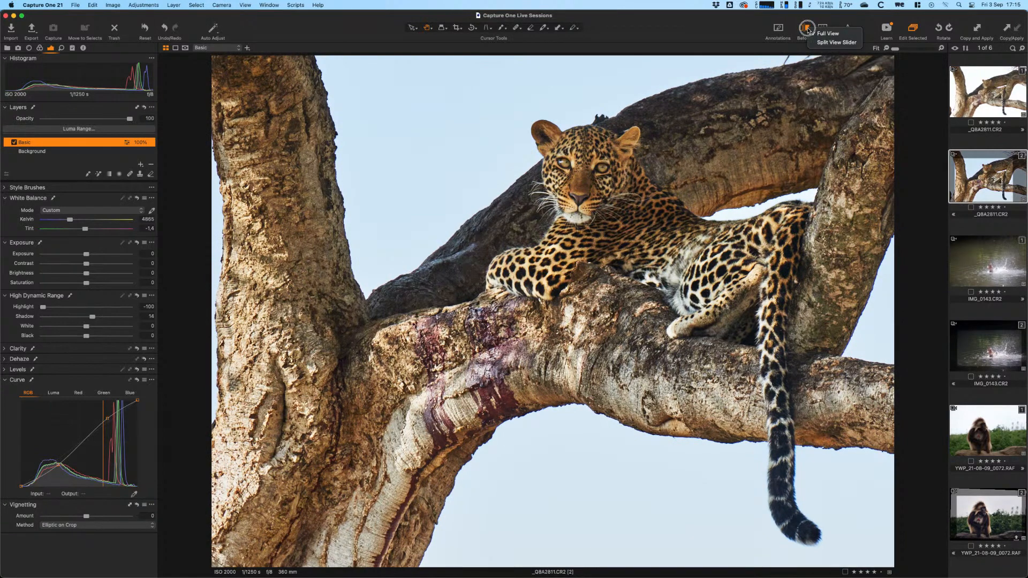
left_click(836, 42)
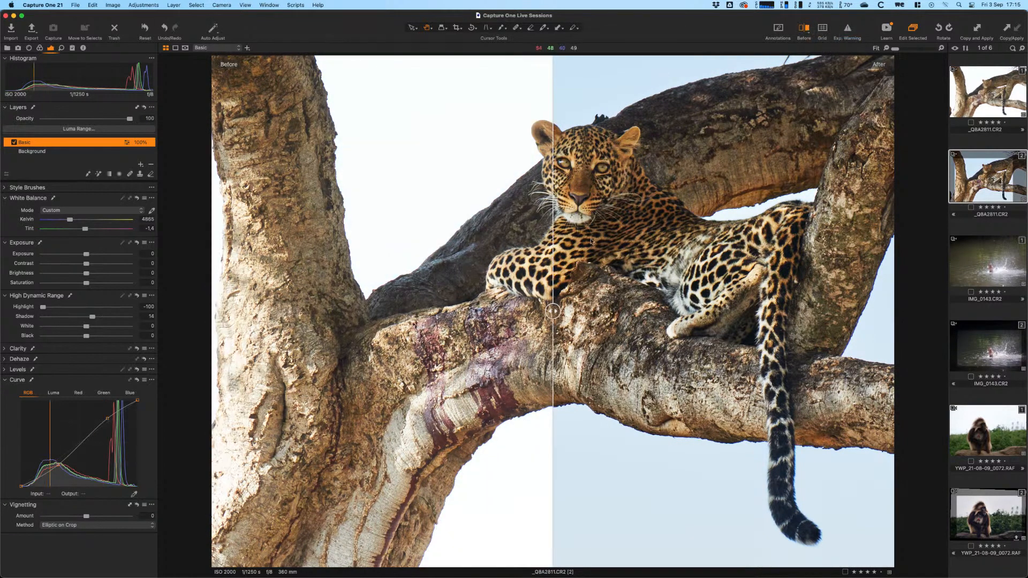
left_click_drag(552, 310, 578, 427)
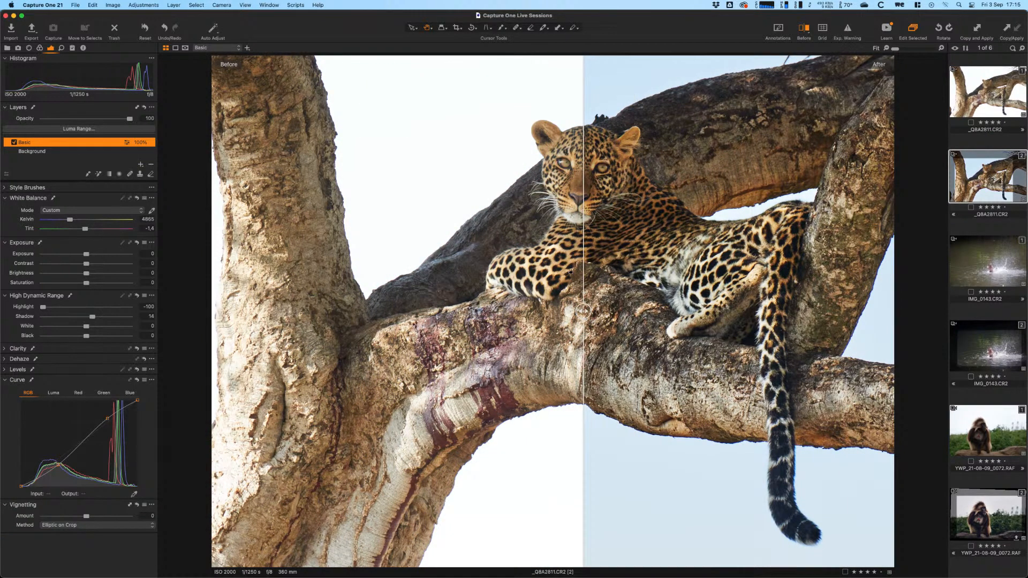
key("y")
key("y")
key("y")
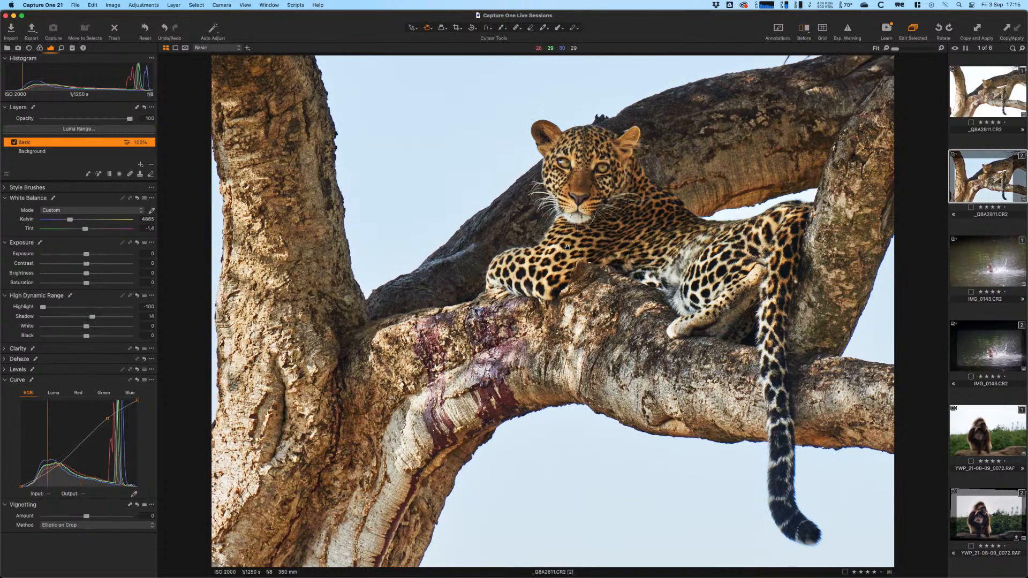
key("y")
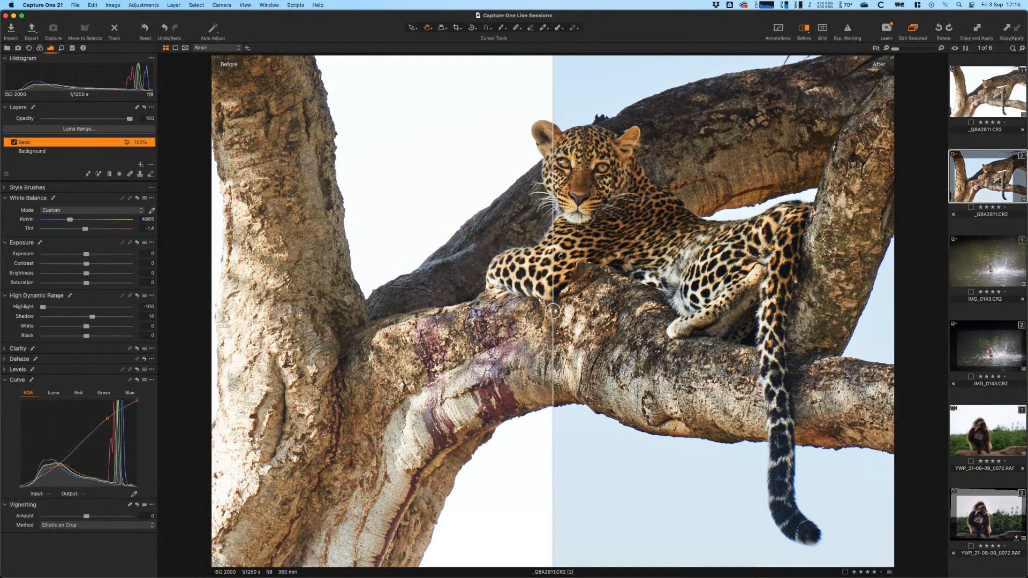
key("y")
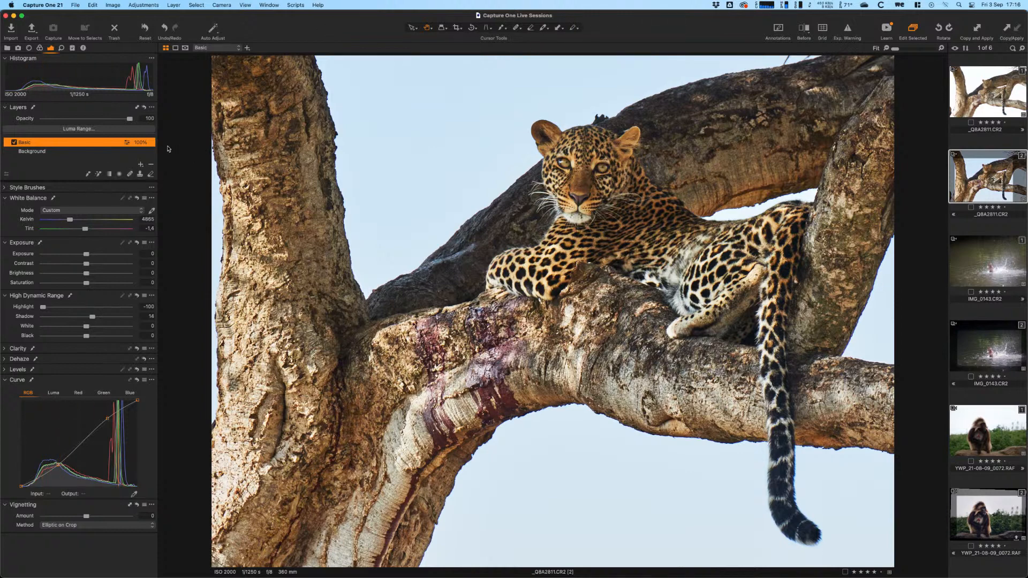
left_click(140, 165)
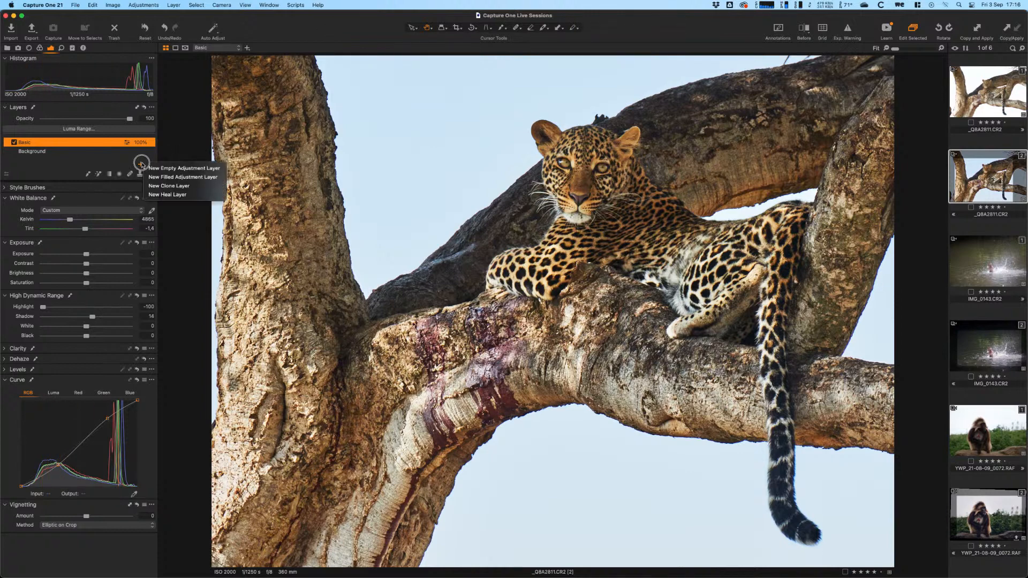
- Create an empty adjustment layer and draw a radial gradient mask around the leopard
left_click(179, 168)
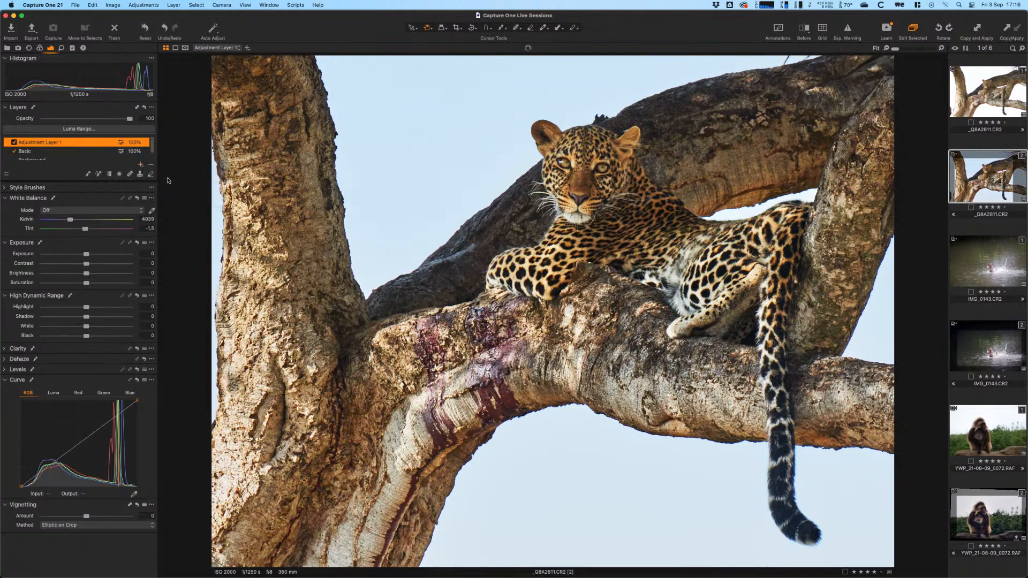
left_click(31, 154)
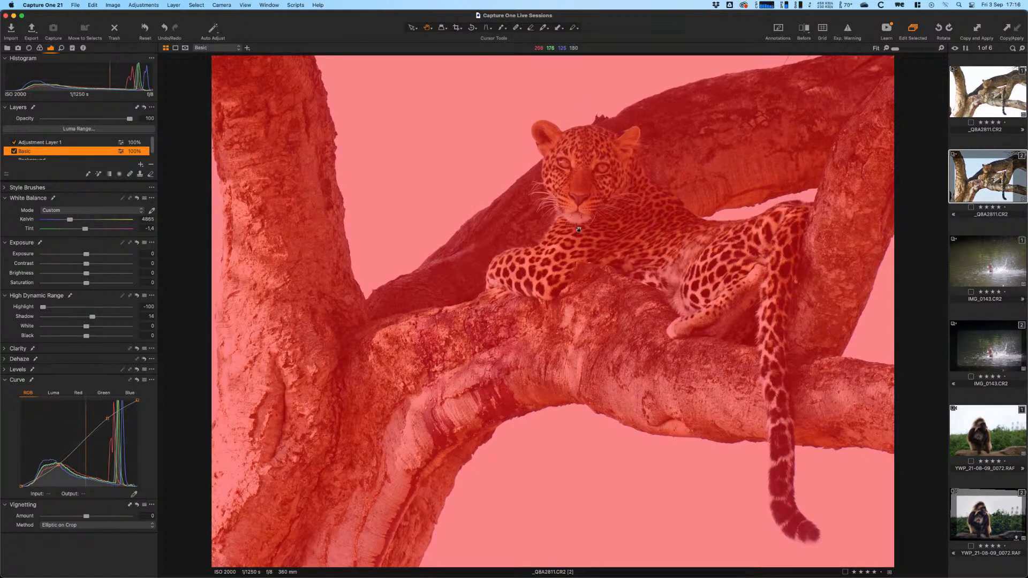
left_click(71, 141)
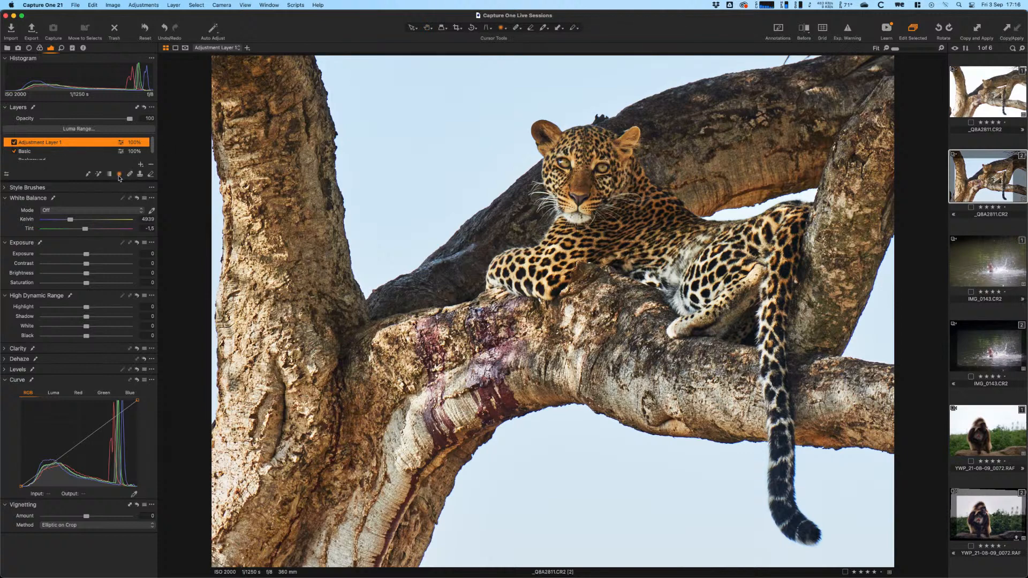
left_click_drag(604, 228, 770, 398)
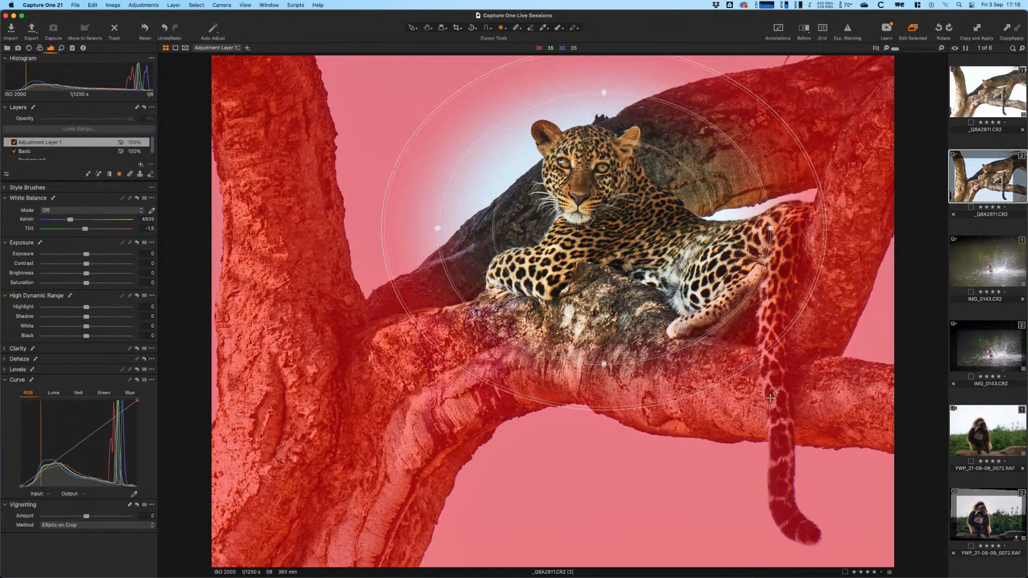
- Move, widen and slightly rotate the radial mask, then hide the mask overlay
left_click_drag(537, 252, 636, 271)
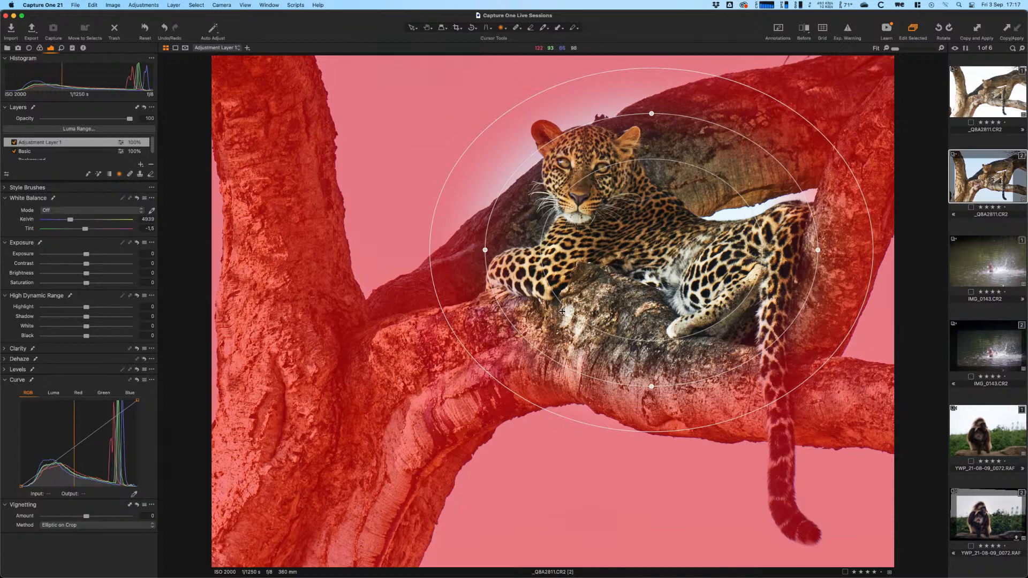
left_click_drag(562, 311, 600, 301)
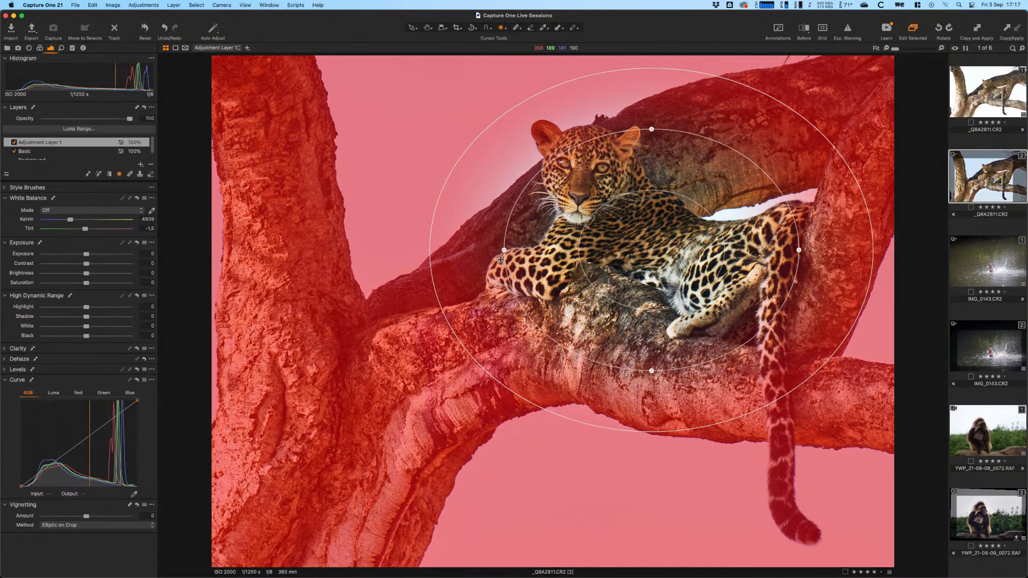
left_click_drag(499, 250, 482, 250)
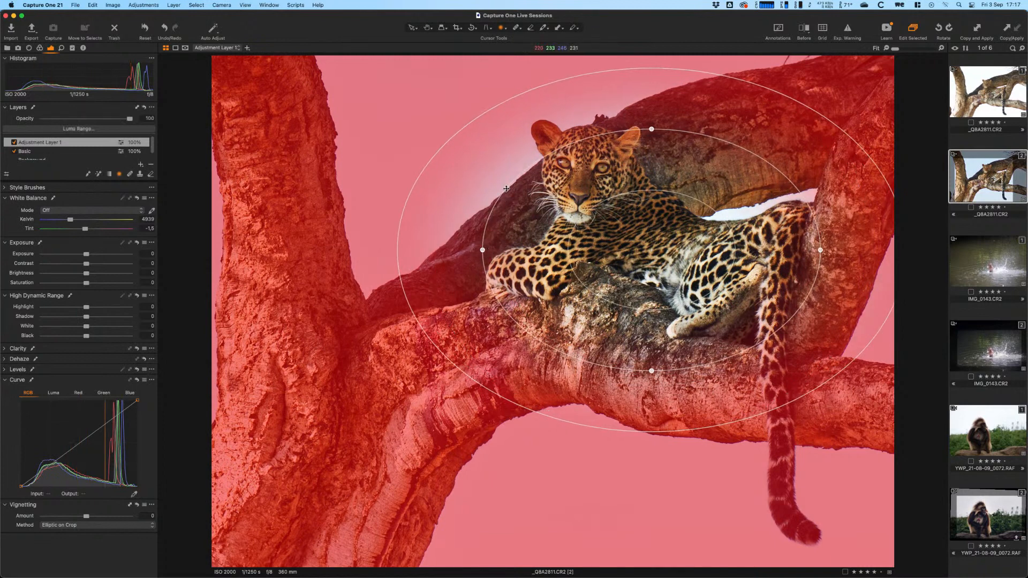
left_click_drag(515, 179, 562, 121)
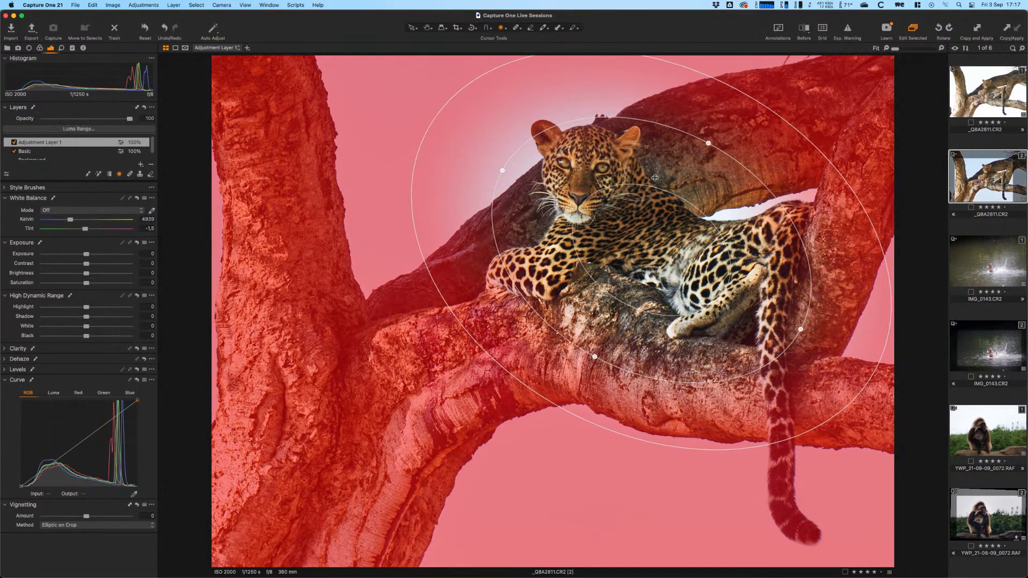
left_click_drag(710, 303, 722, 281)
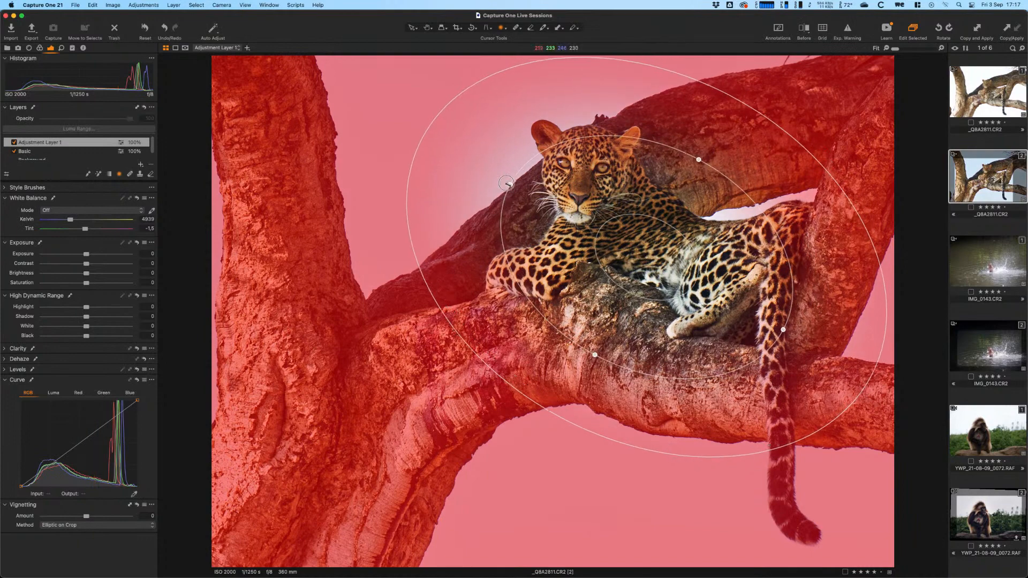
mouse_move(511, 184)
left_mouse_down()
mouse_move(496, 174)
mouse_move(518, 186)
mouse_move(503, 167)
mouse_move(508, 178)
left_mouse_up()
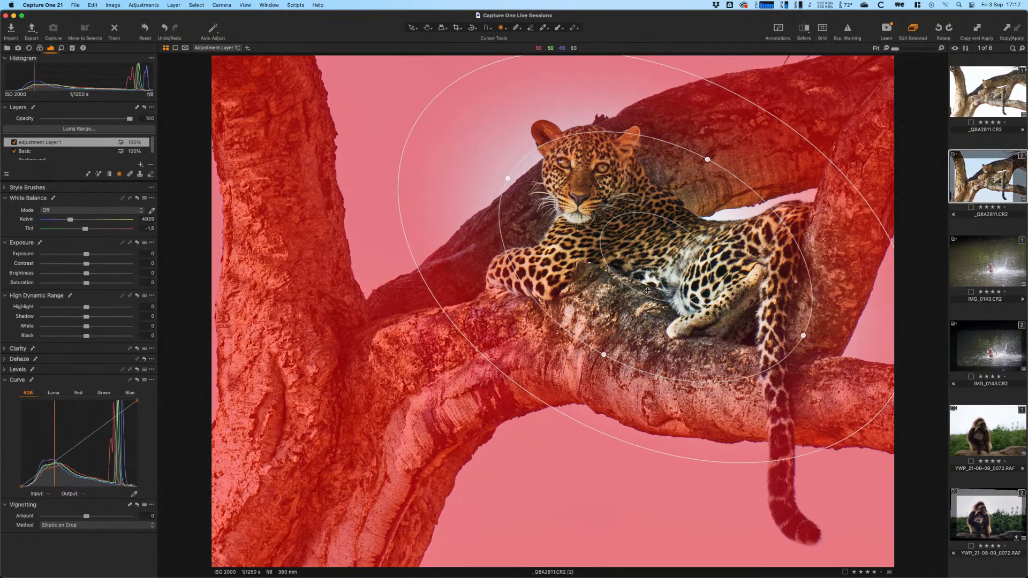
left_click_drag(690, 331, 689, 328)
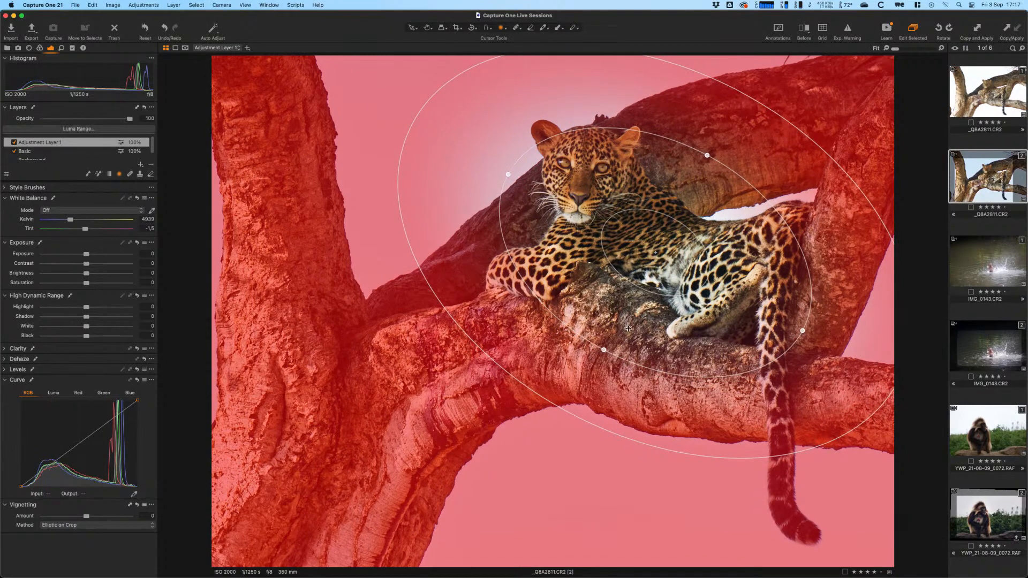
key("m")
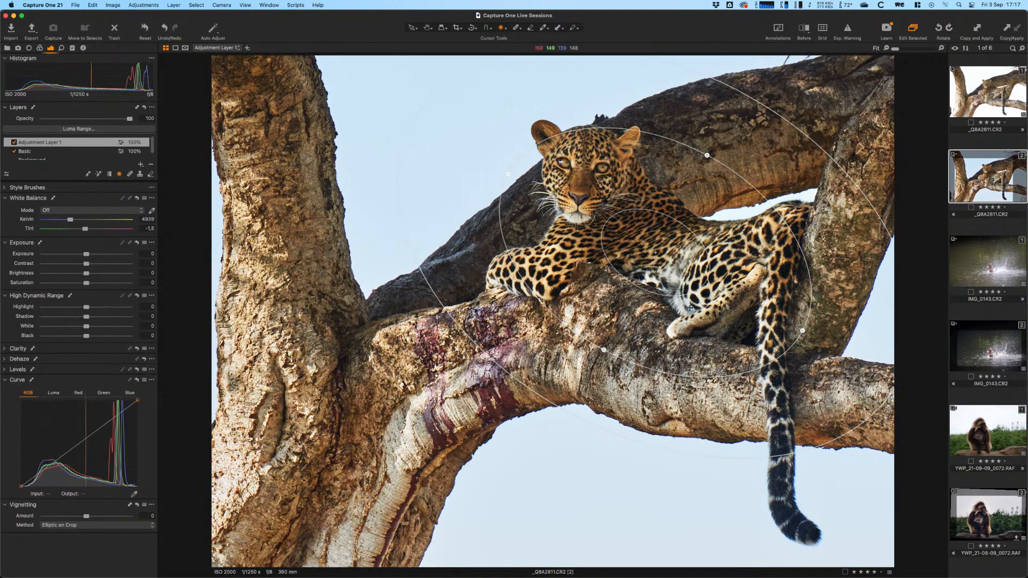
key("v")
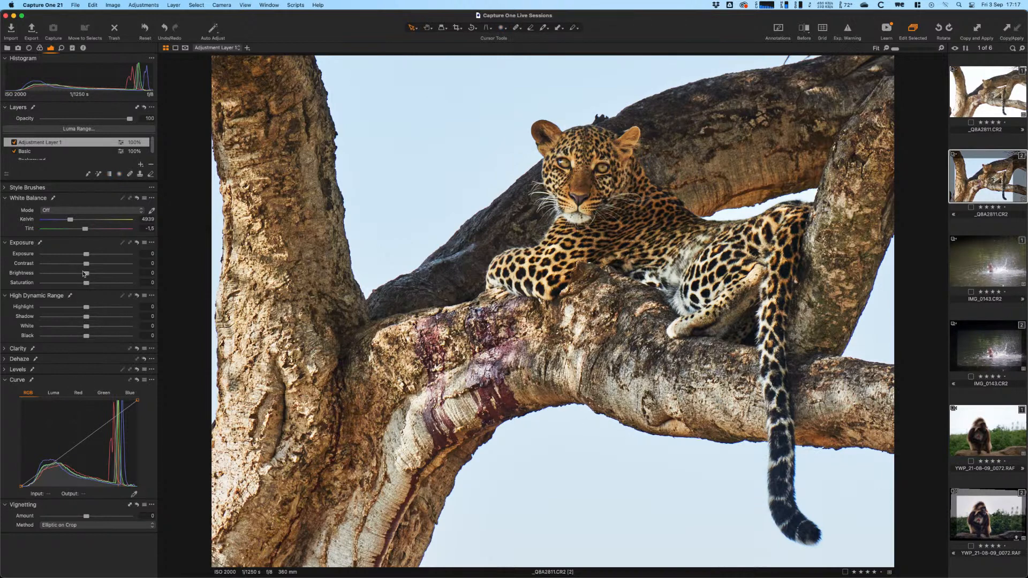
- Set Adjustment Layer 1 to Exposure -0,37, Brightness -5 and Levels white point 245
left_click_drag(84, 273, 72, 274)
left_click_drag(83, 257, 82, 256)
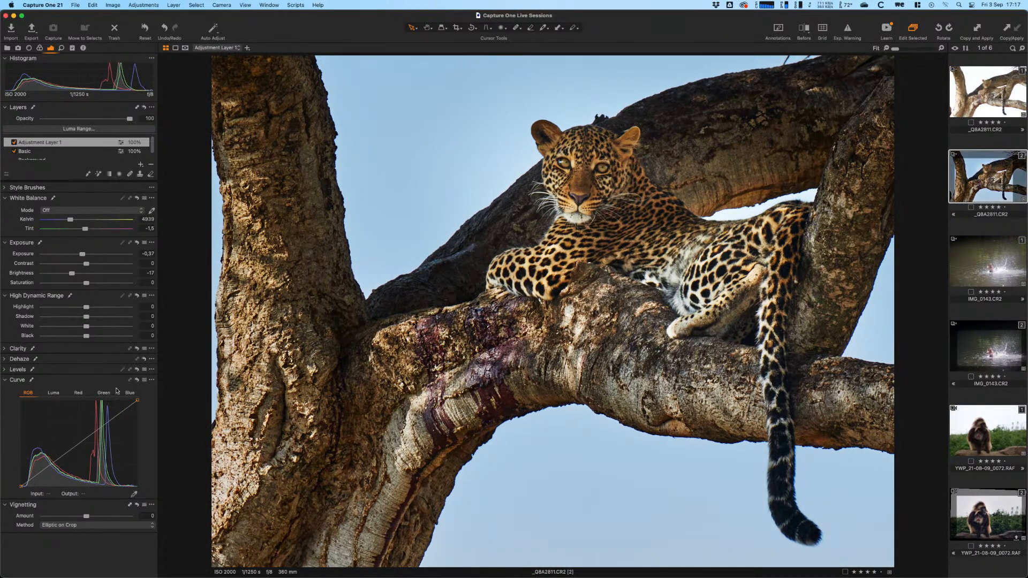
left_click(5, 369)
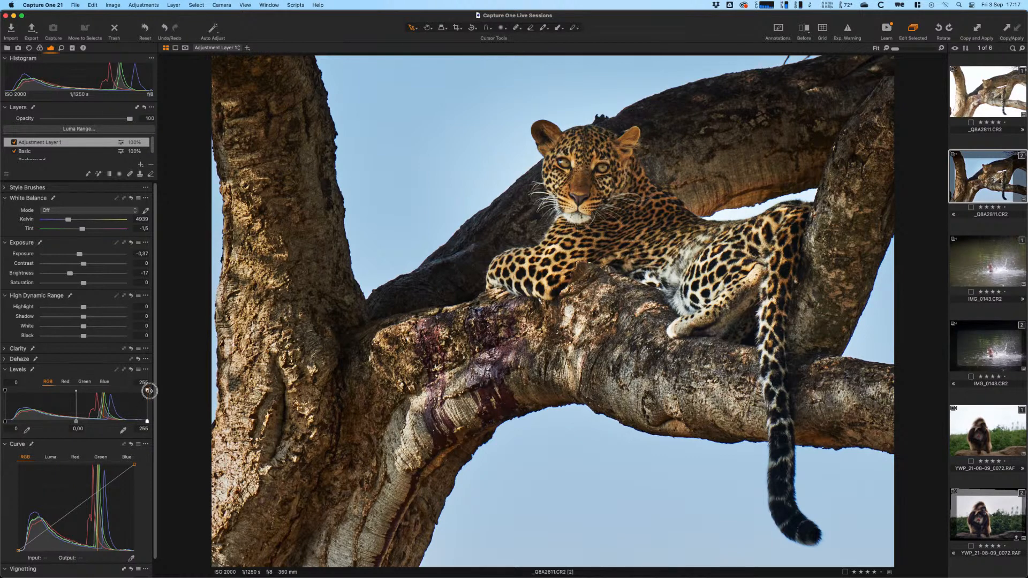
left_click_drag(146, 391, 141, 390)
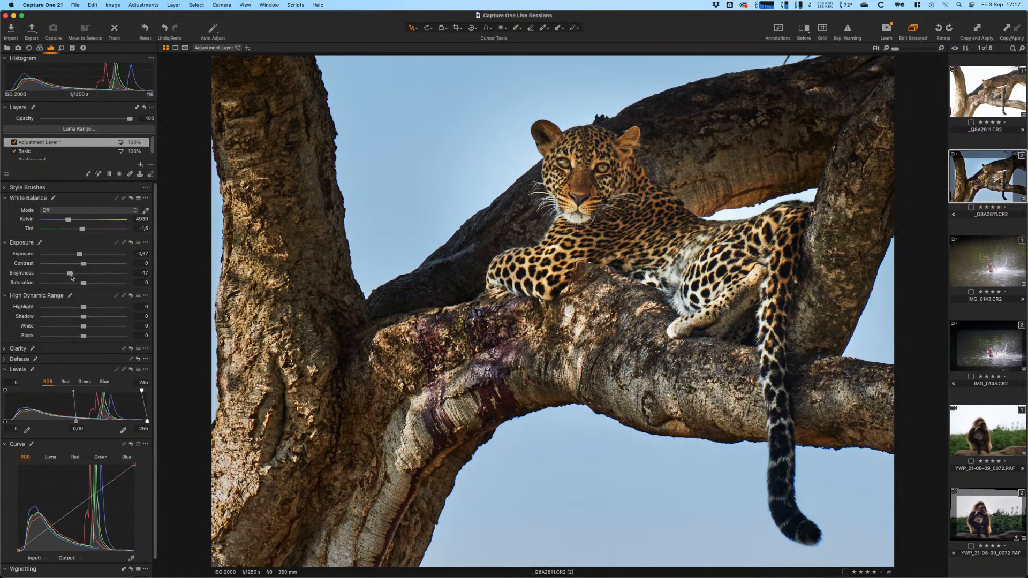
left_click_drag(71, 275, 80, 277)
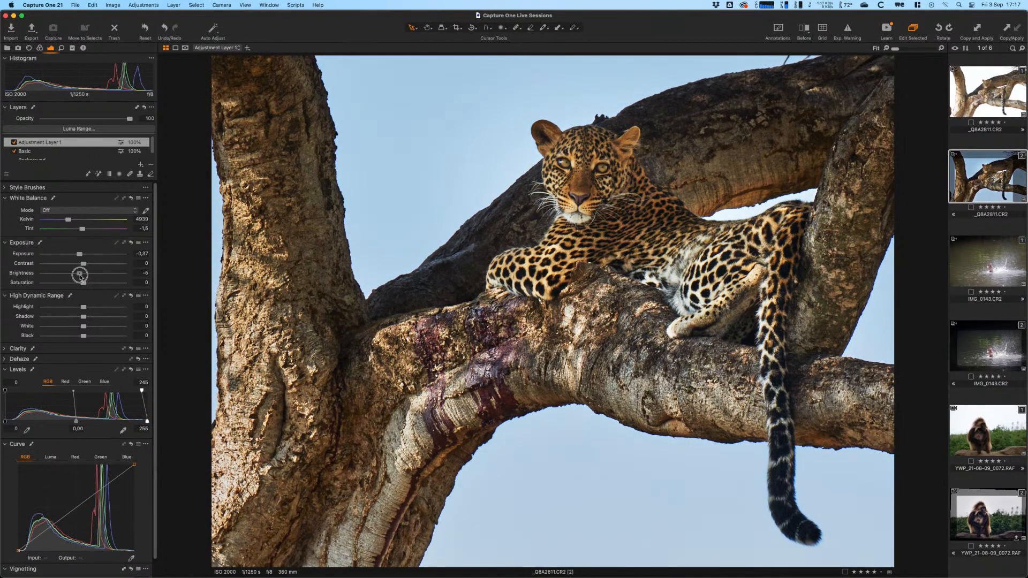
- Toggle Adjustment Layer 1 off and on to compare, then rename it 'Vignette'
left_click(14, 143)
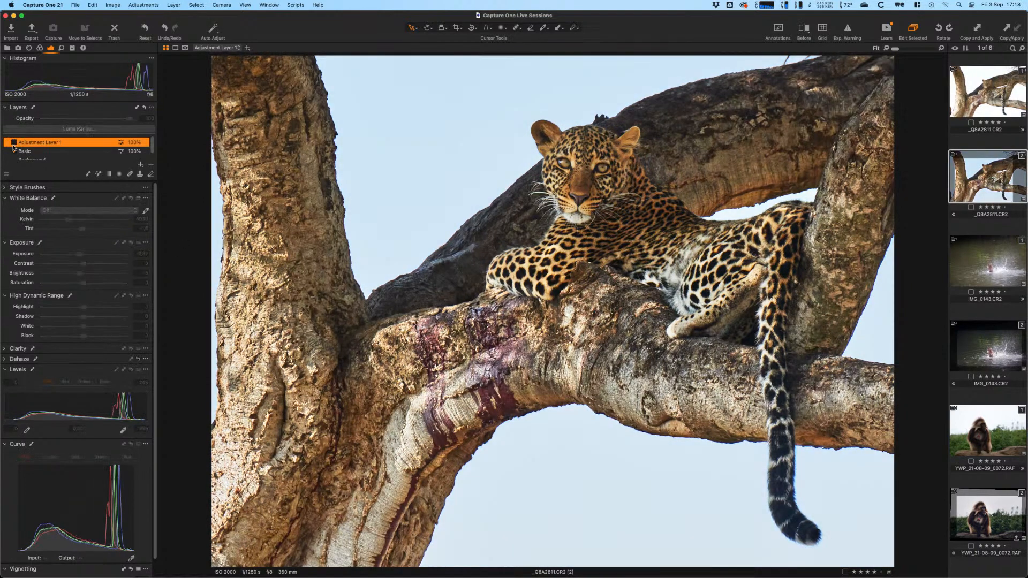
left_click(14, 142)
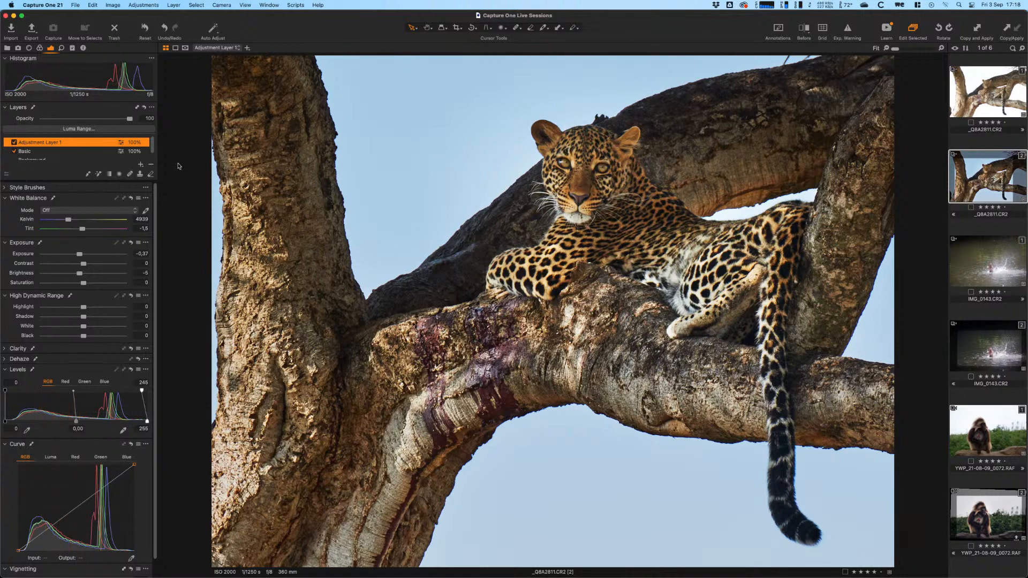
double_click(54, 144)
type("Vig")
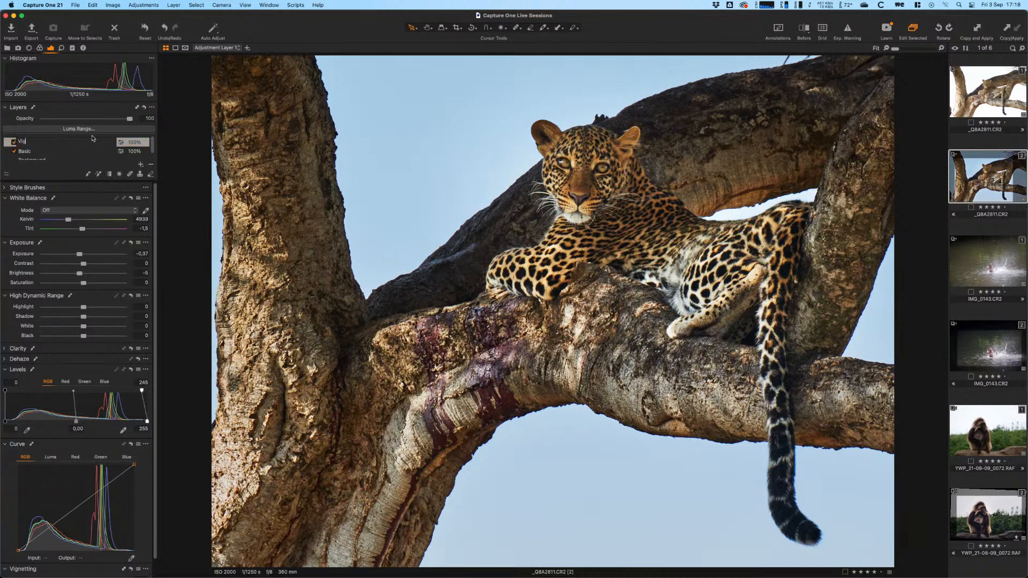
type("nette")
key("Return")
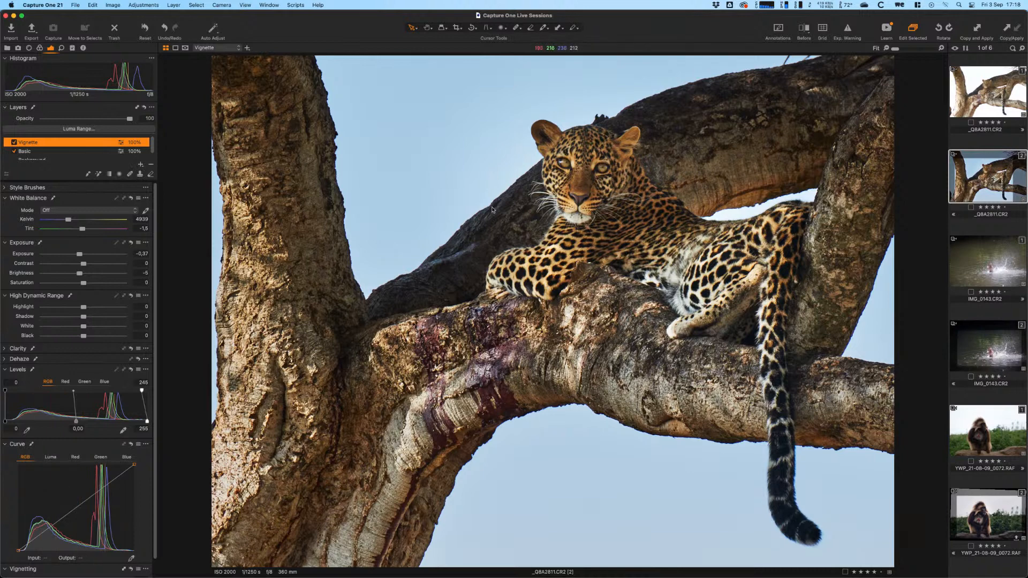
- Add a new layer that copies the Vignette layer's mask, inverted to cover the leopard
left_click(141, 165)
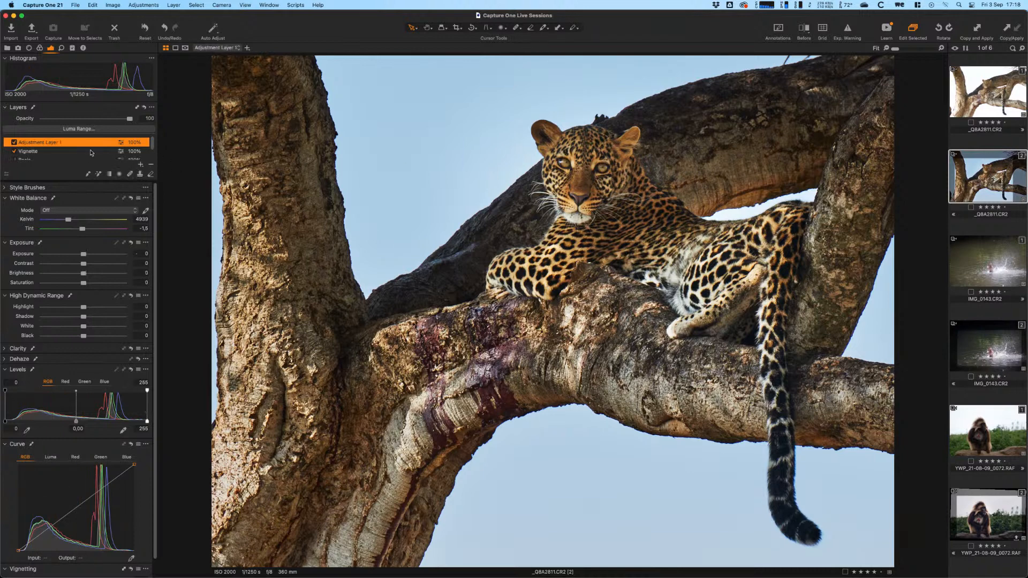
right_click(25, 146)
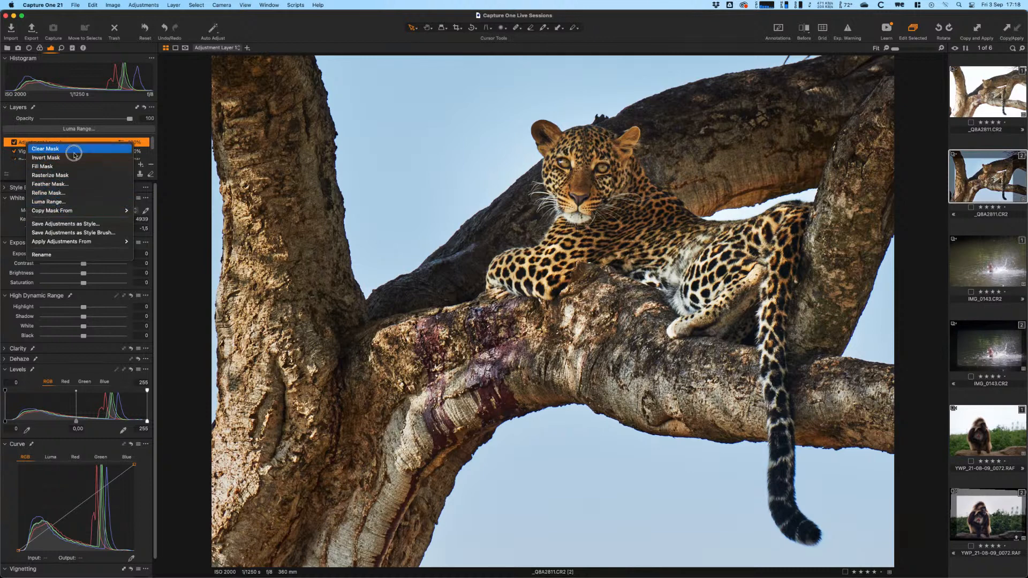
mouse_move(56, 213)
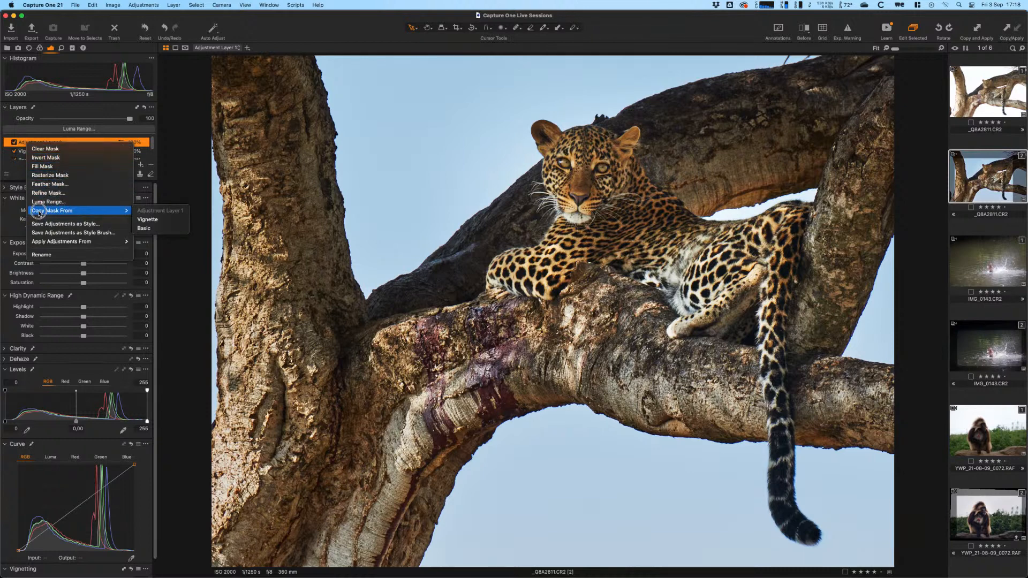
left_click(165, 220)
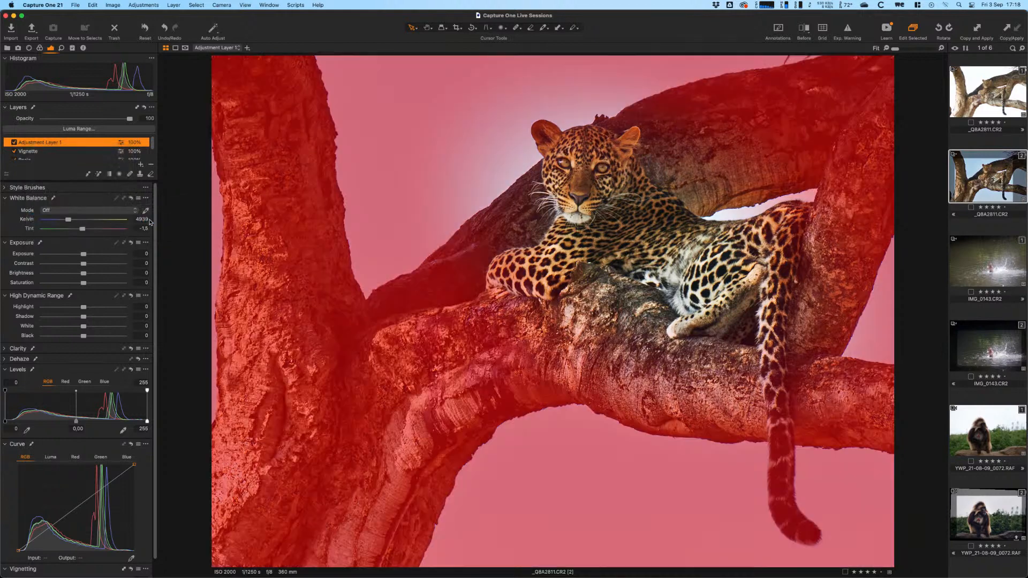
right_click(37, 143)
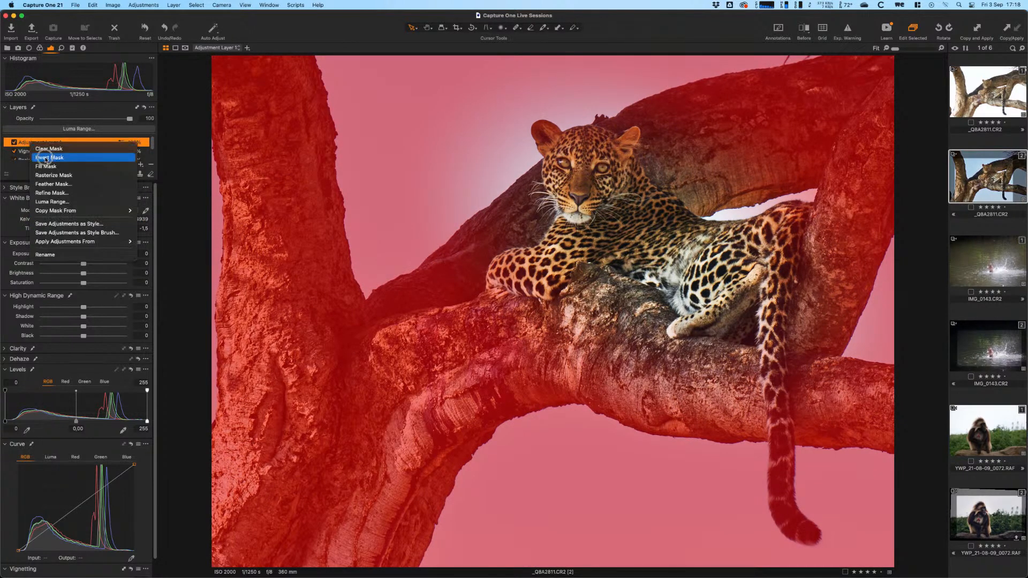
left_click(50, 158)
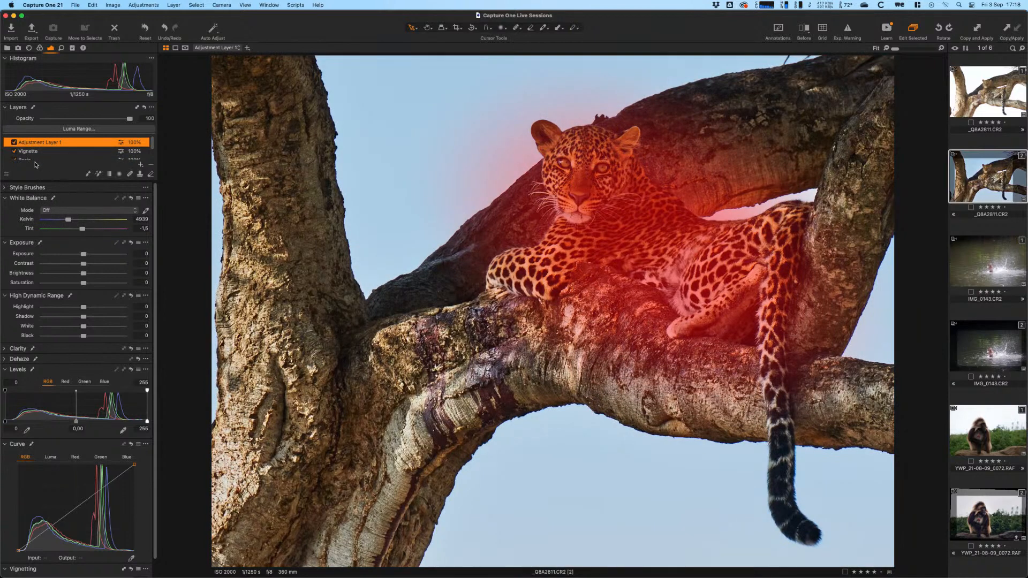
- Name the new layer Cheetah and hide the mask overlay
double_click(45, 143)
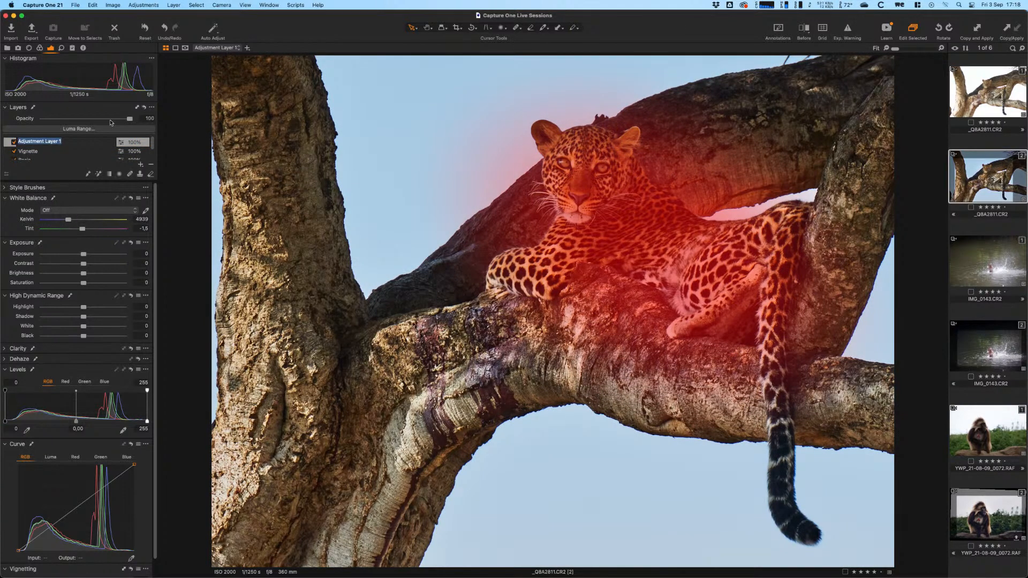
type("Cheetah")
key("Return")
key("m")
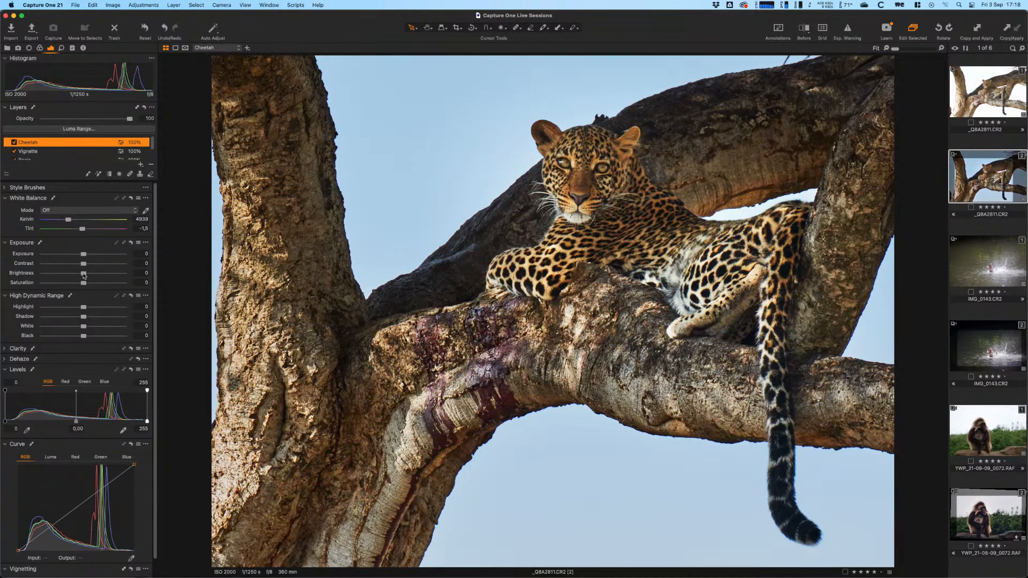
- Raise the Cheetah layer's brightness slightly and increase its Clarity
left_click_drag(83, 273, 92, 275)
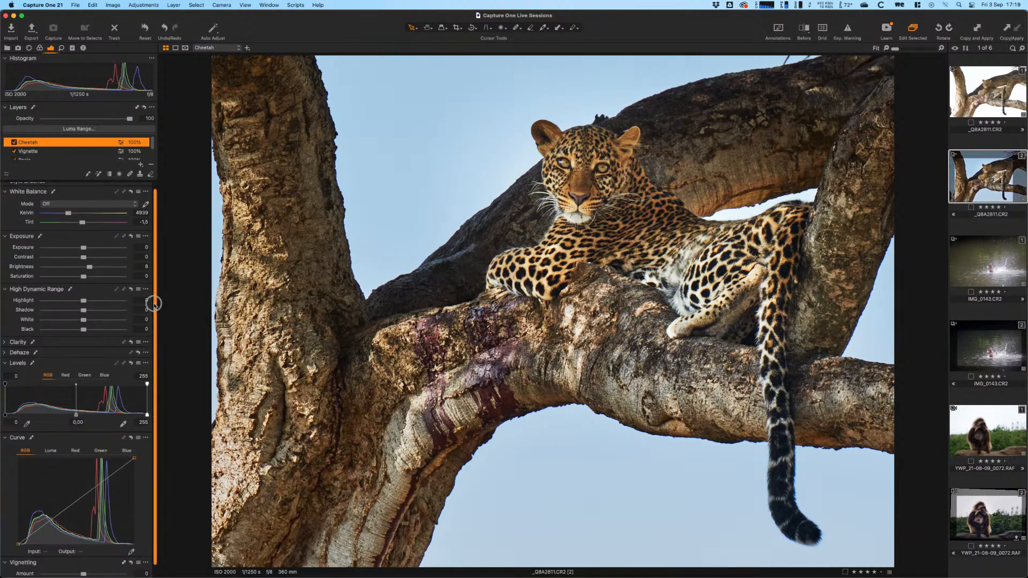
scroll(140, 366, "down", 2)
left_click(4, 330)
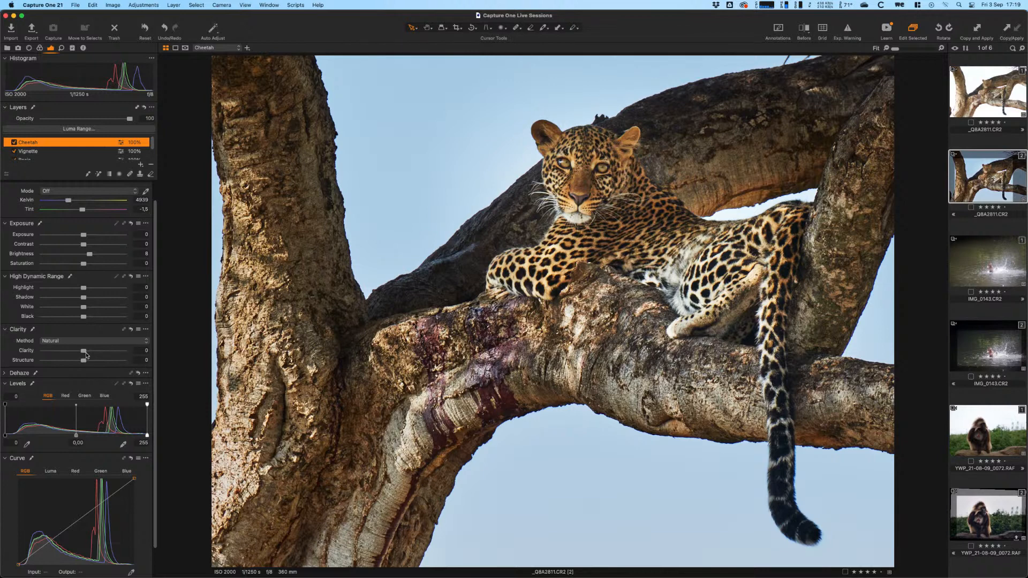
left_click_drag(84, 354, 90, 355)
- Fine-tune Clarity to 21 and Structure to 9, toggling the layer and mask overlay to compare
key("m")
key("m")
left_click(13, 143)
left_click(13, 143)
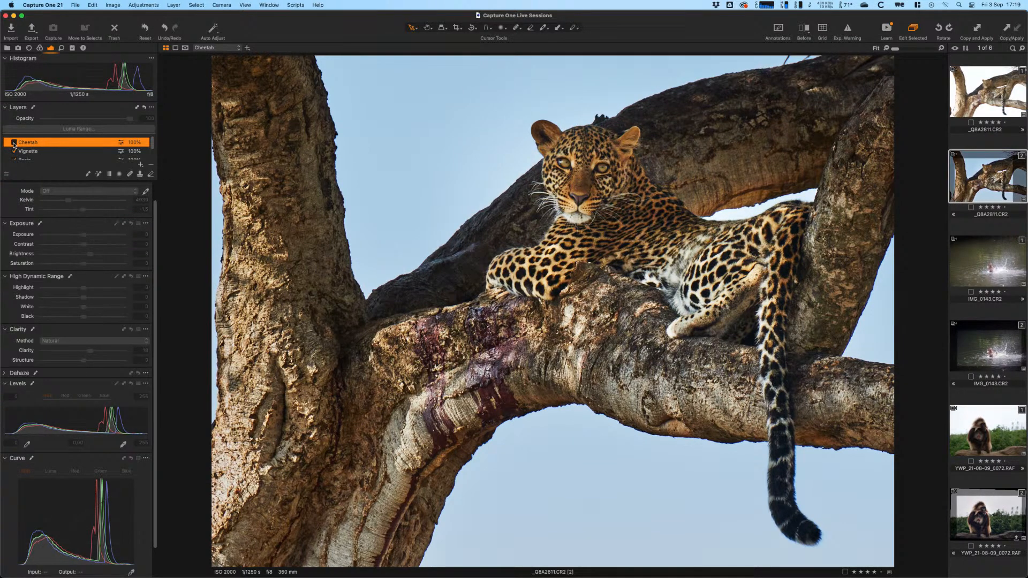
left_click_drag(90, 354, 88, 362)
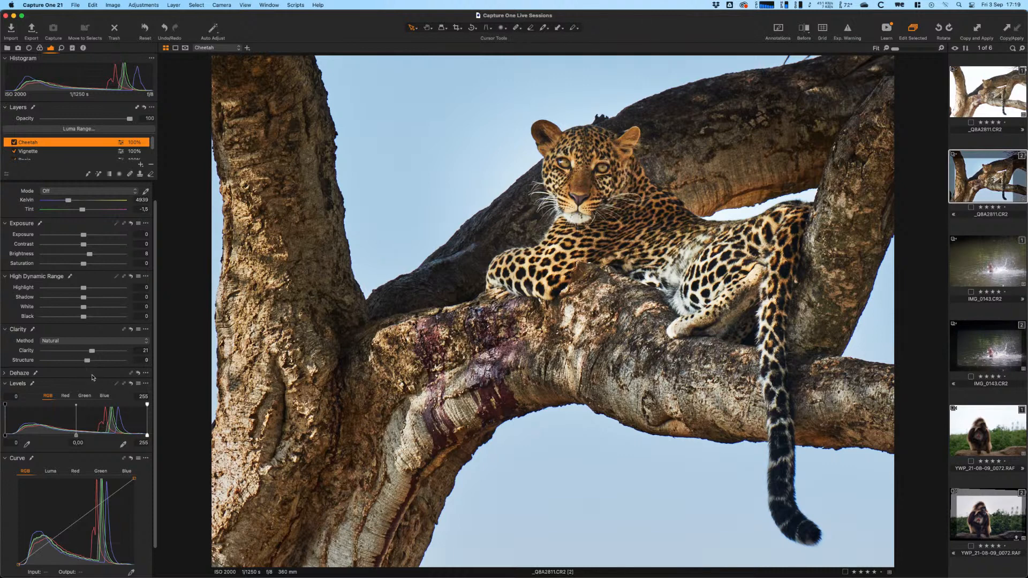
left_click(13, 142)
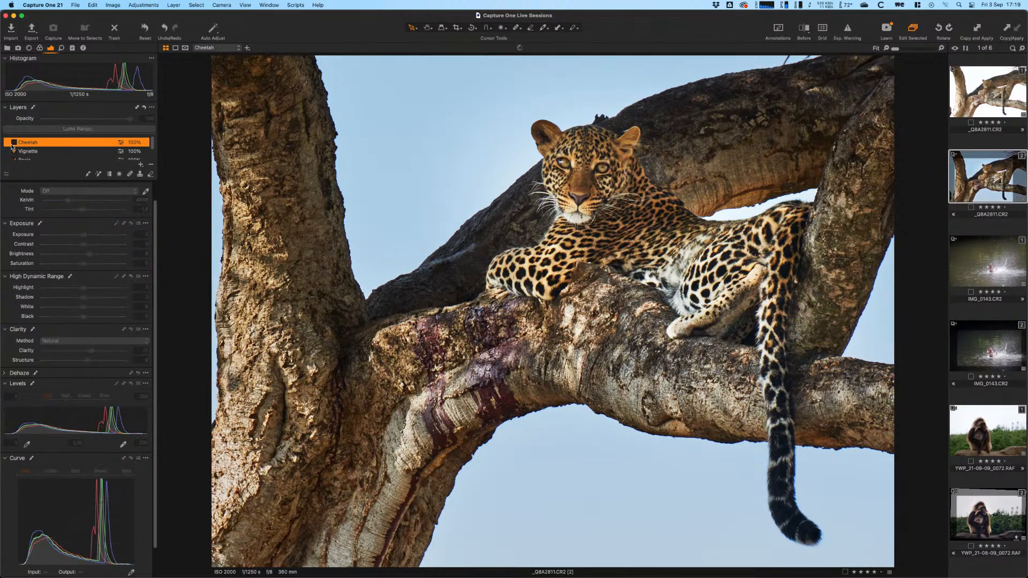
left_click(14, 143)
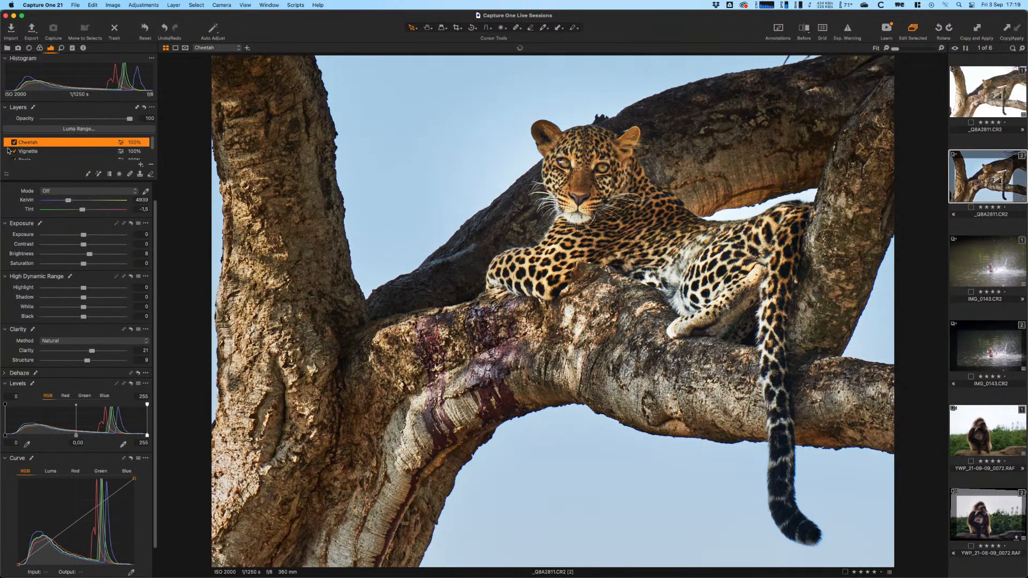
key("m")
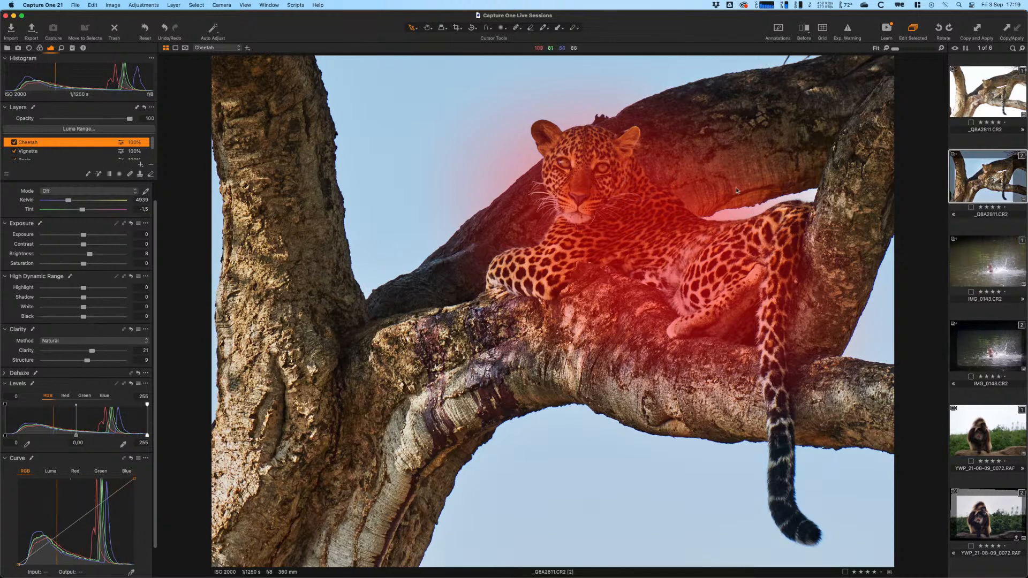
key("m")
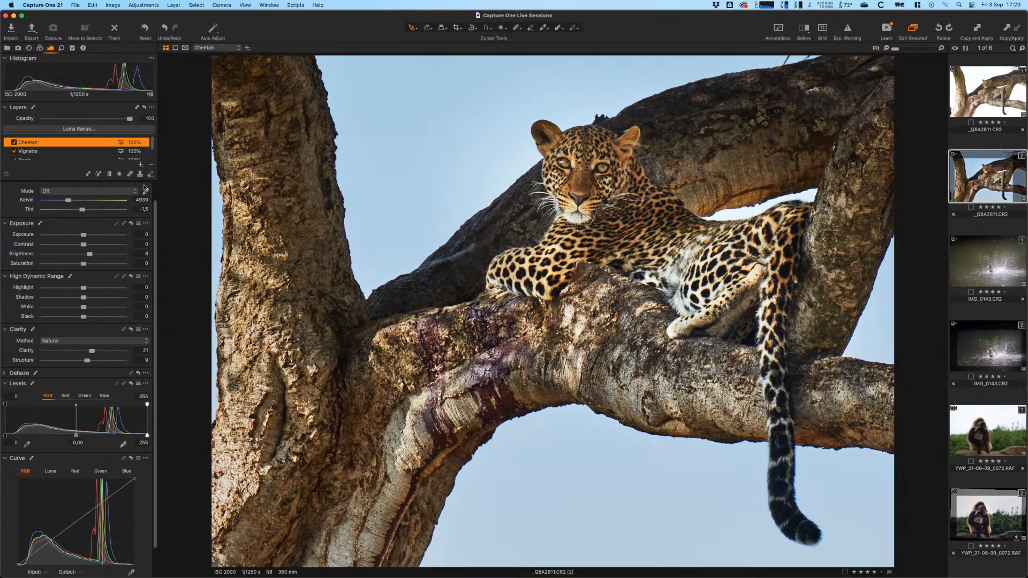
- Choose Draw Mask on the Cheetah layer and rasterize its mask when prompted
key("m")
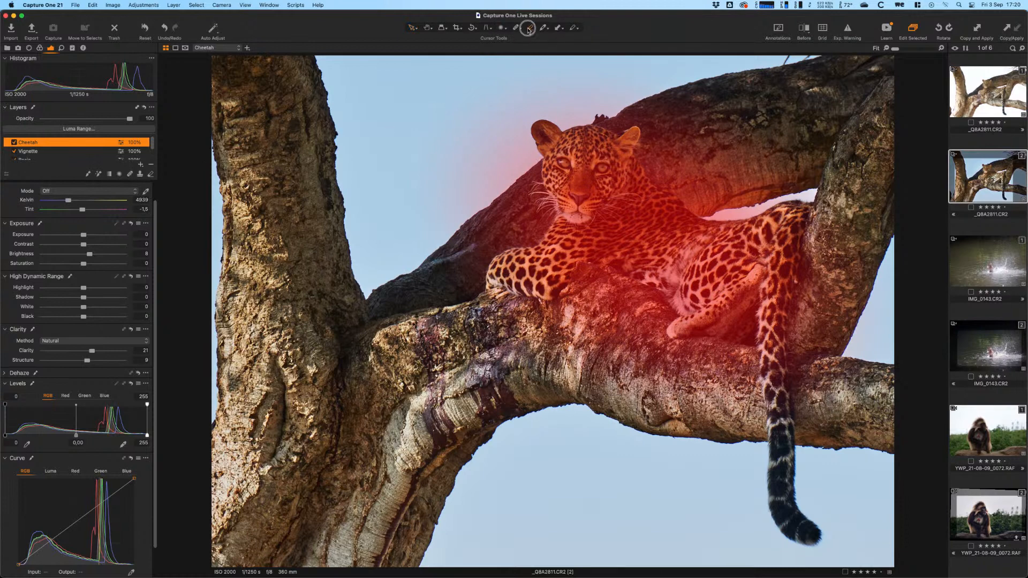
left_click(528, 30)
left_click(712, 186)
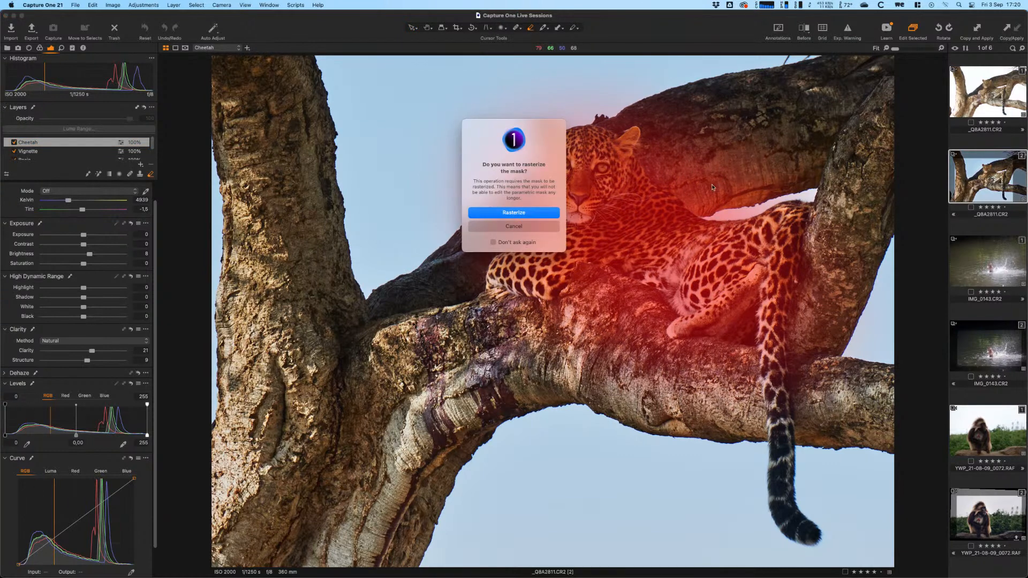
left_click(523, 214)
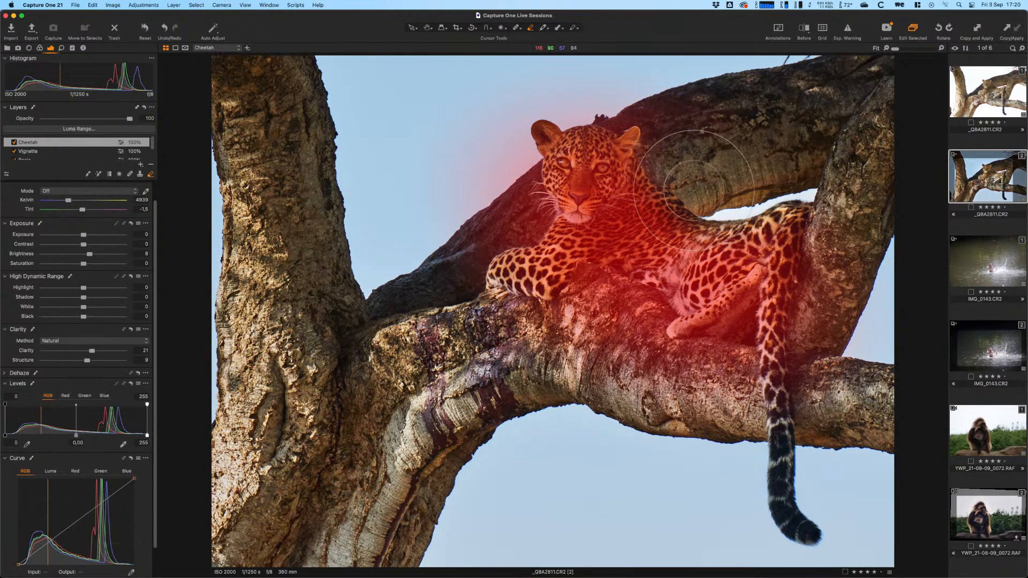
key("m")
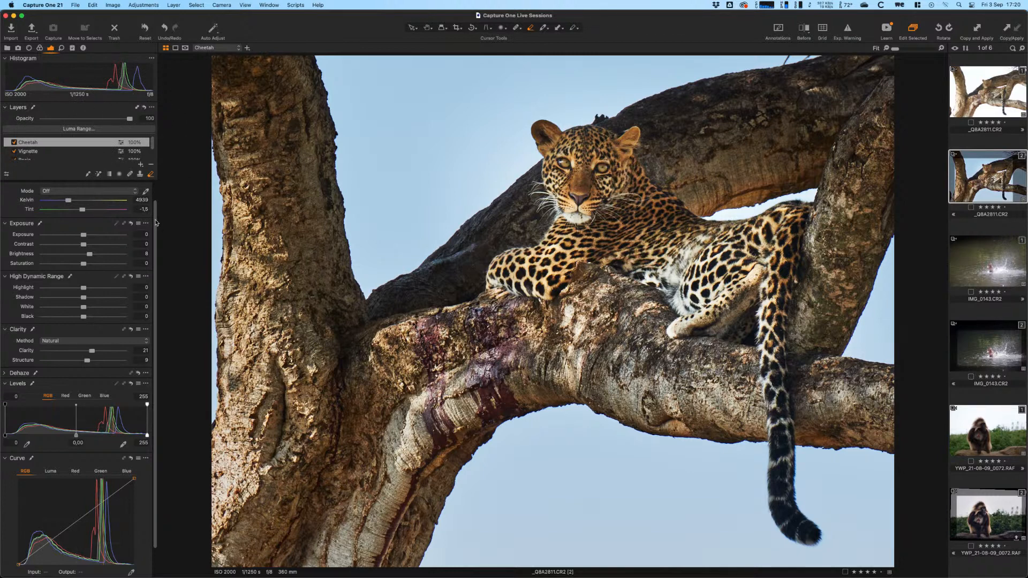
- Brush the Enhancements > Iris Enhance style over the leopard's eye and select its new layer
scroll(27, 196, "up", 2)
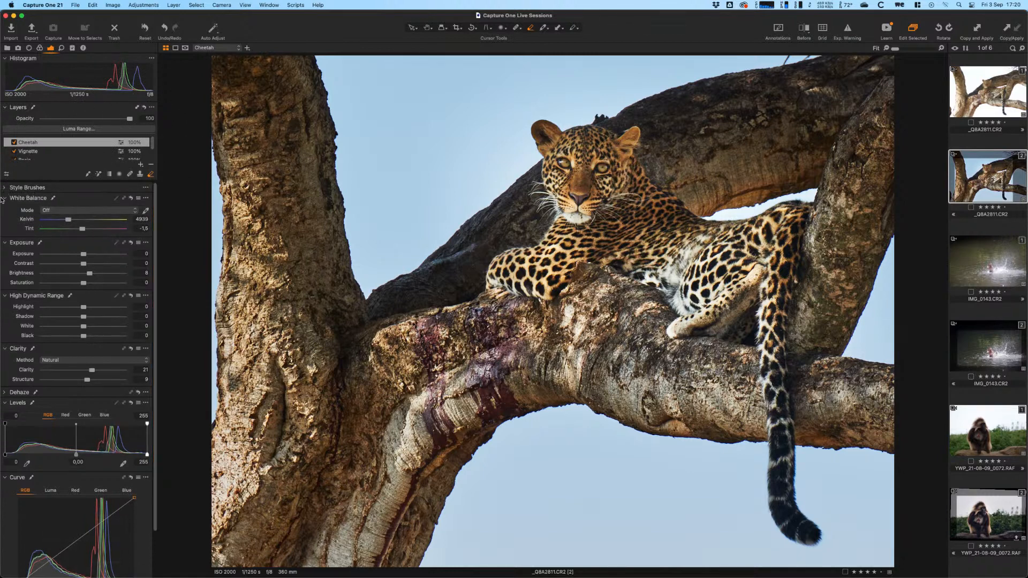
left_click(6, 187)
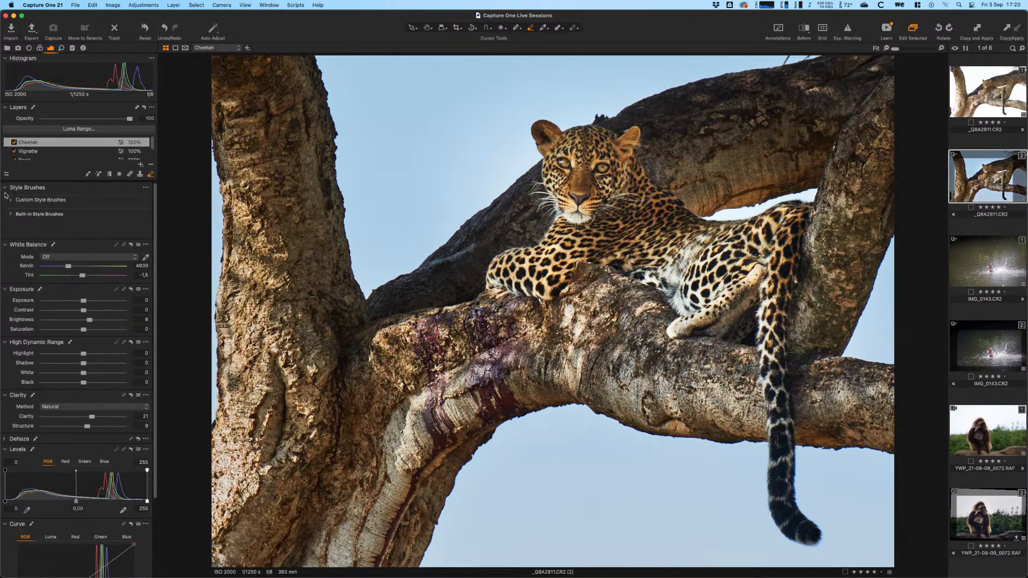
left_click(10, 214)
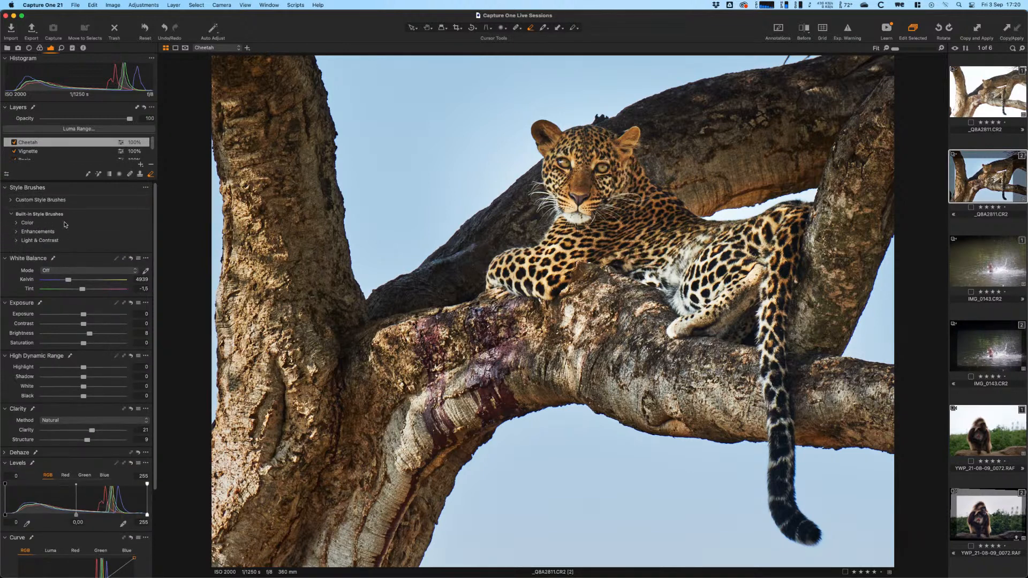
left_click(17, 232)
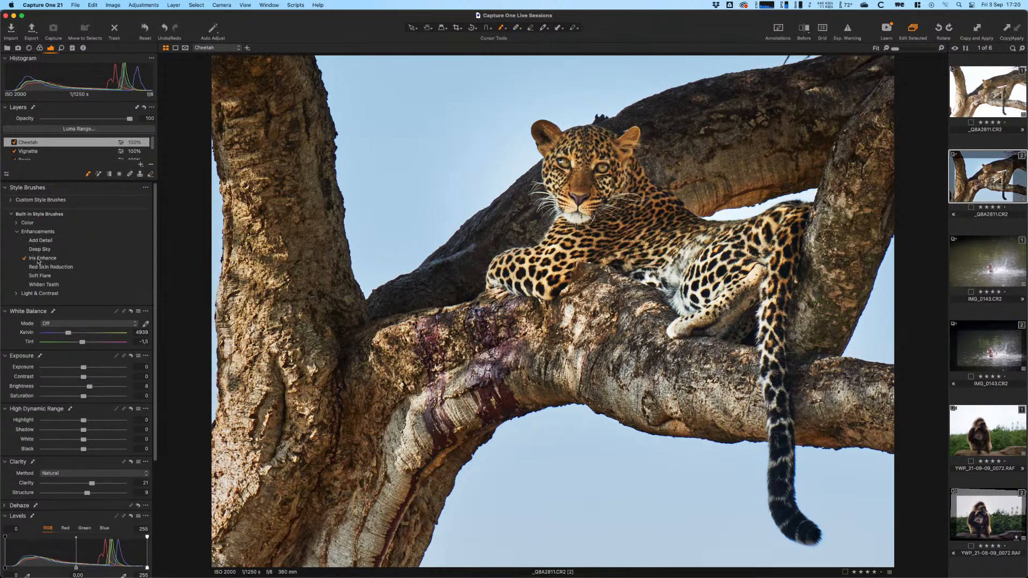
left_click_drag(564, 166, 604, 166)
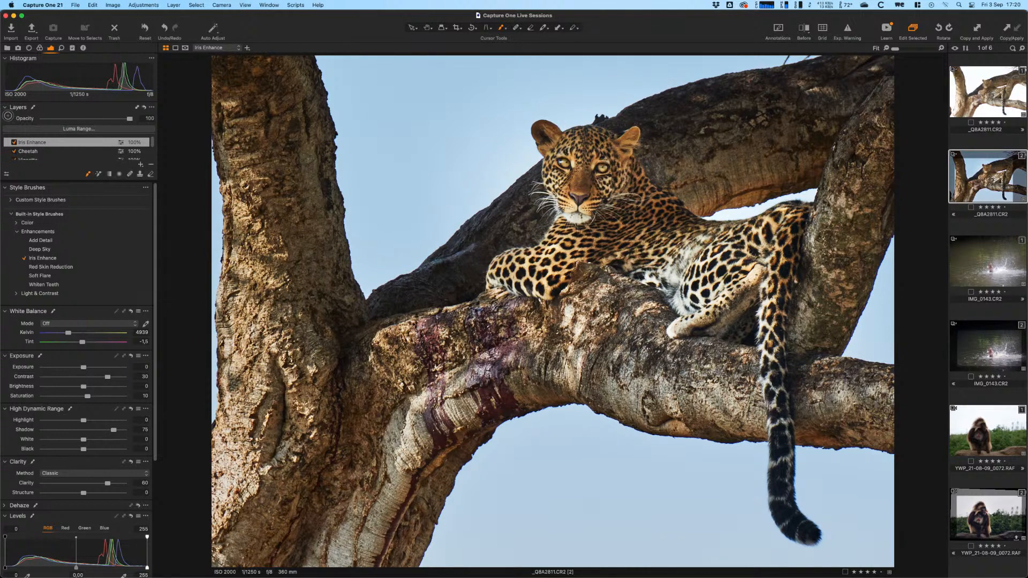
left_click(15, 143)
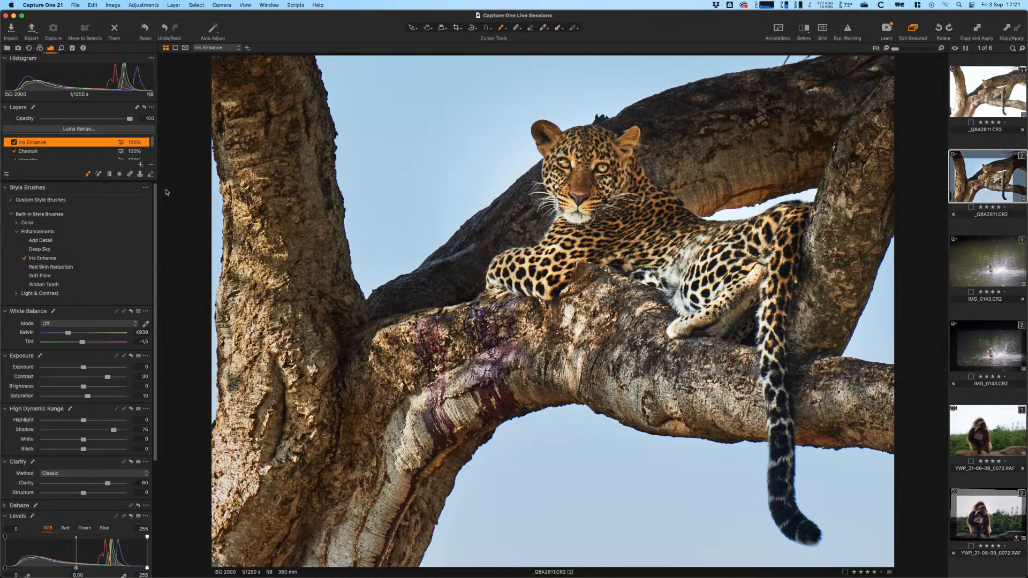
- Sweep the Before/After divider across the leopard, then open IMG_0143.CR2 from the filmstrip
key("y")
left_click_drag(553, 312, 891, 346)
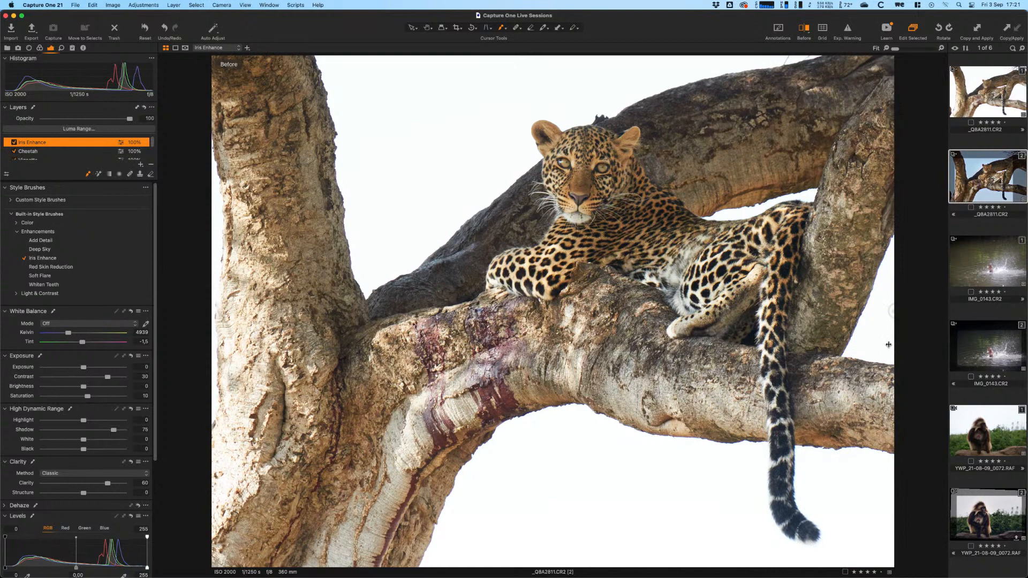
left_click_drag(895, 309, 313, 342)
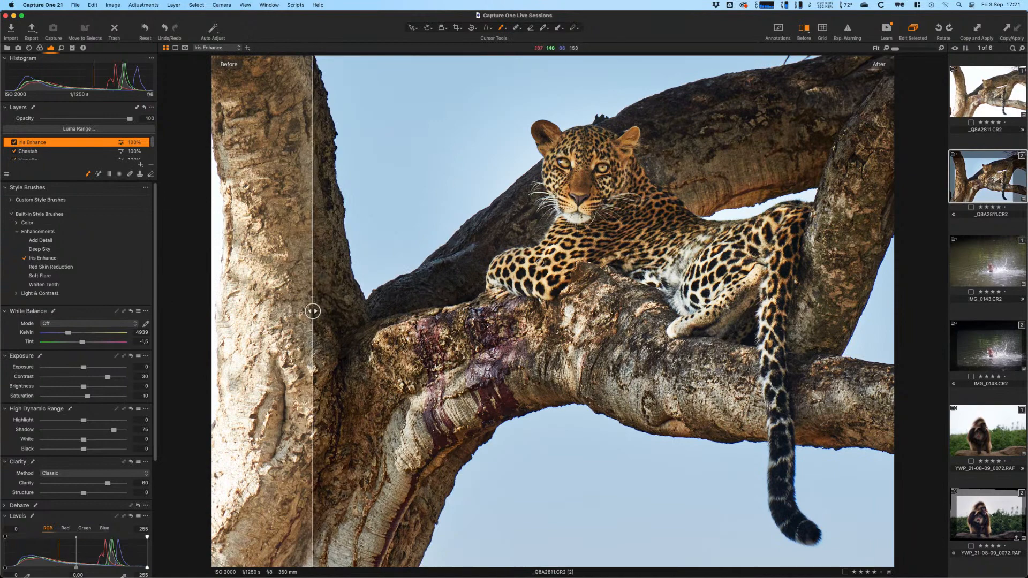
key("y")
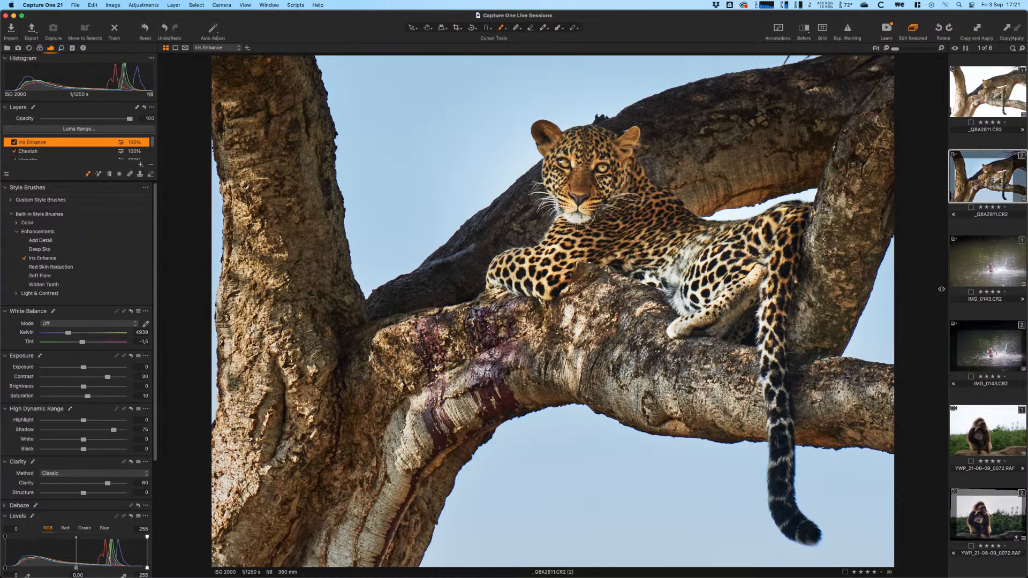
left_click(995, 263)
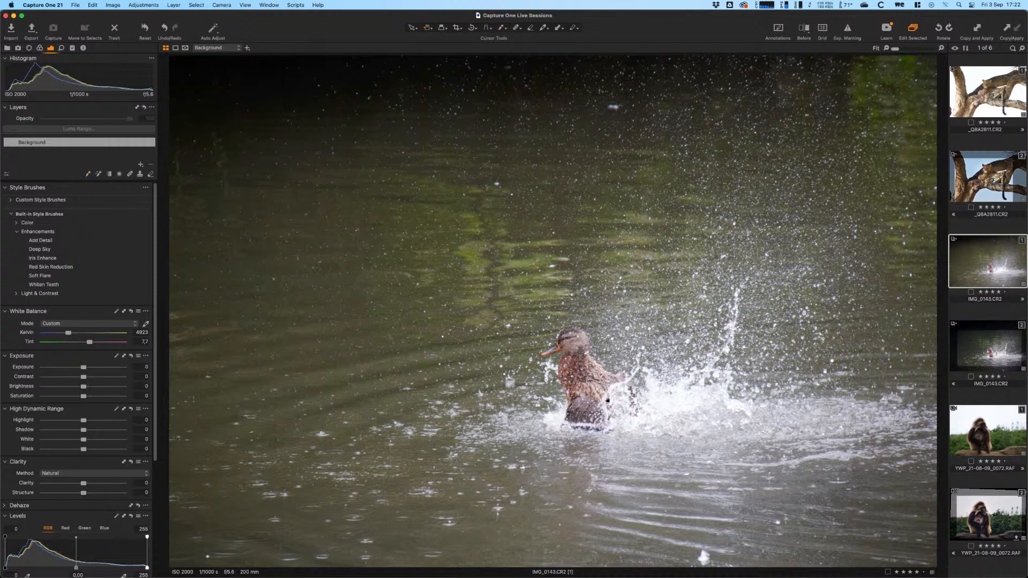
- Inspect the duck at 100% zoom and compare variants 1 and 2 of IMG_0143.CR2
left_click(586, 381)
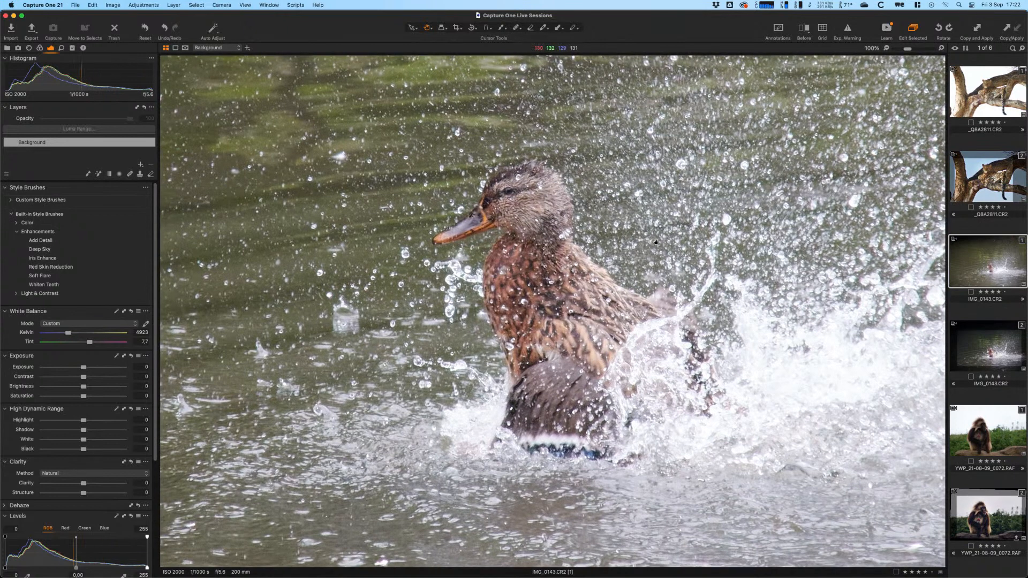
left_click_drag(655, 242, 652, 281)
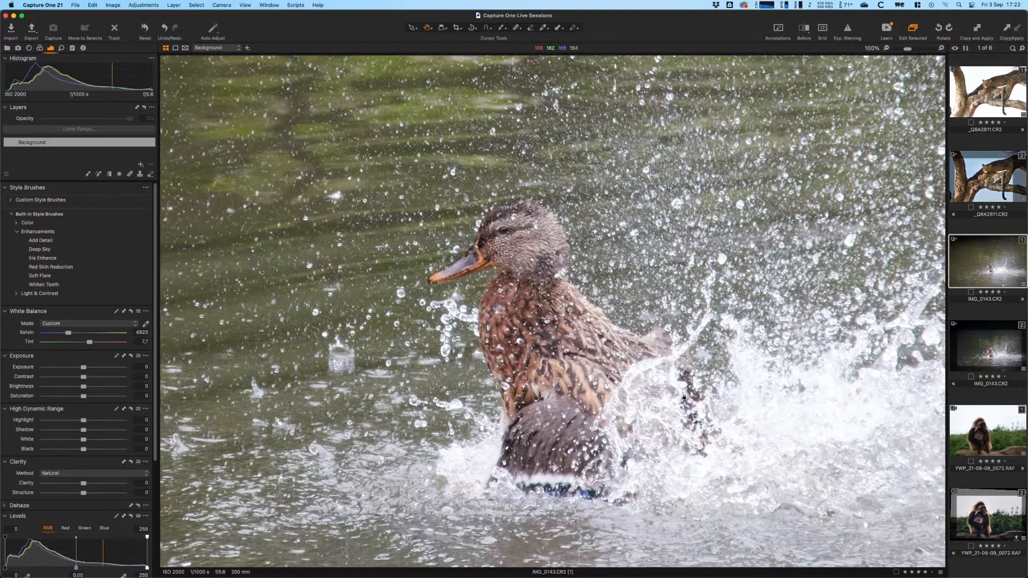
left_click_drag(678, 384, 623, 359)
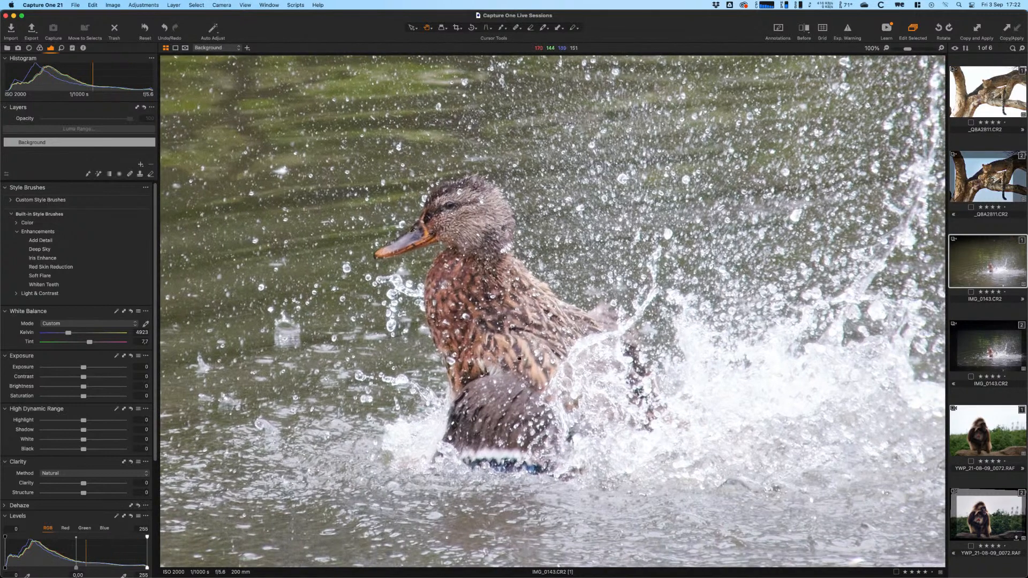
left_click_drag(519, 358, 533, 359)
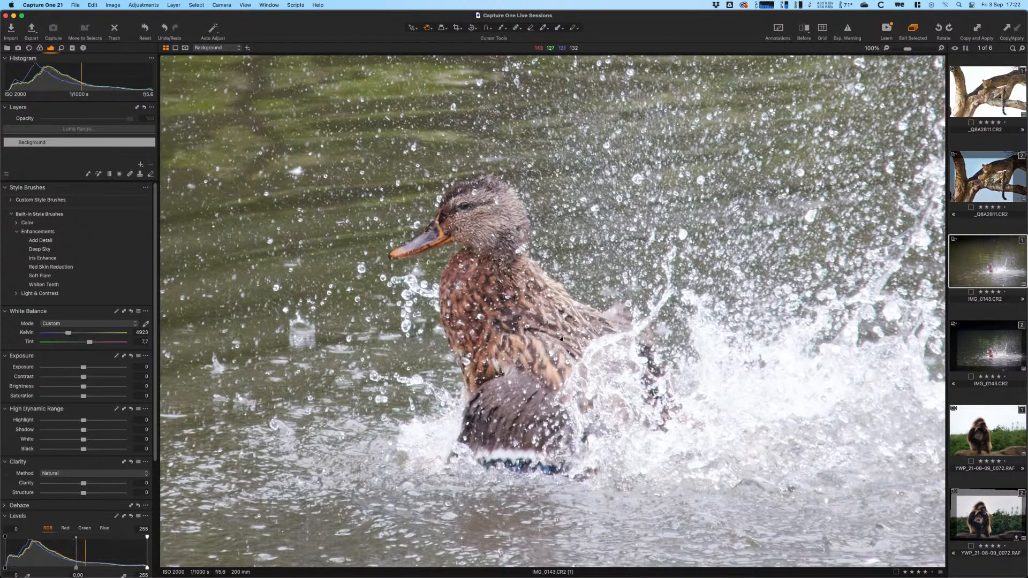
double_click(550, 372)
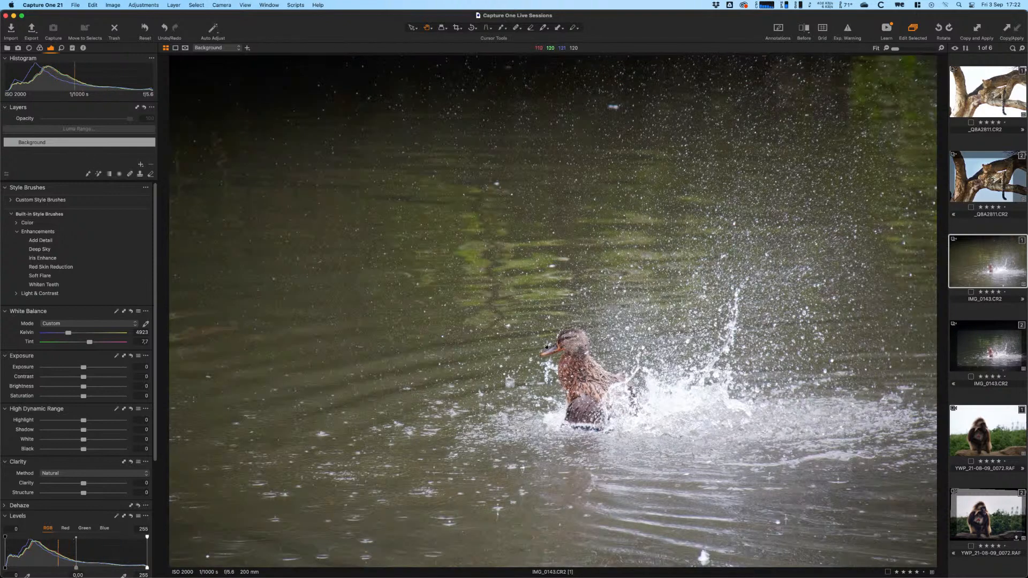
left_click(994, 351)
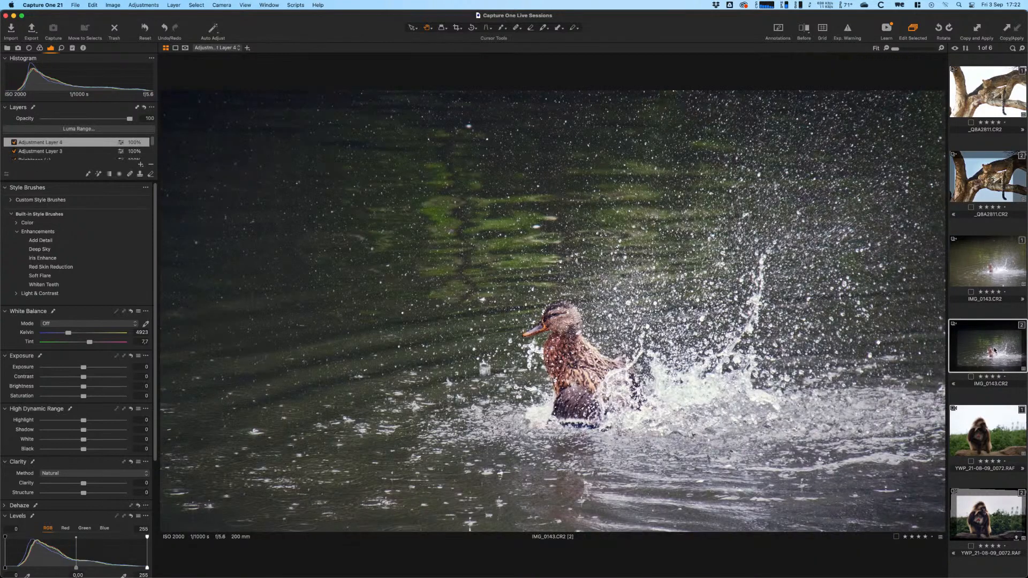
left_click(982, 271)
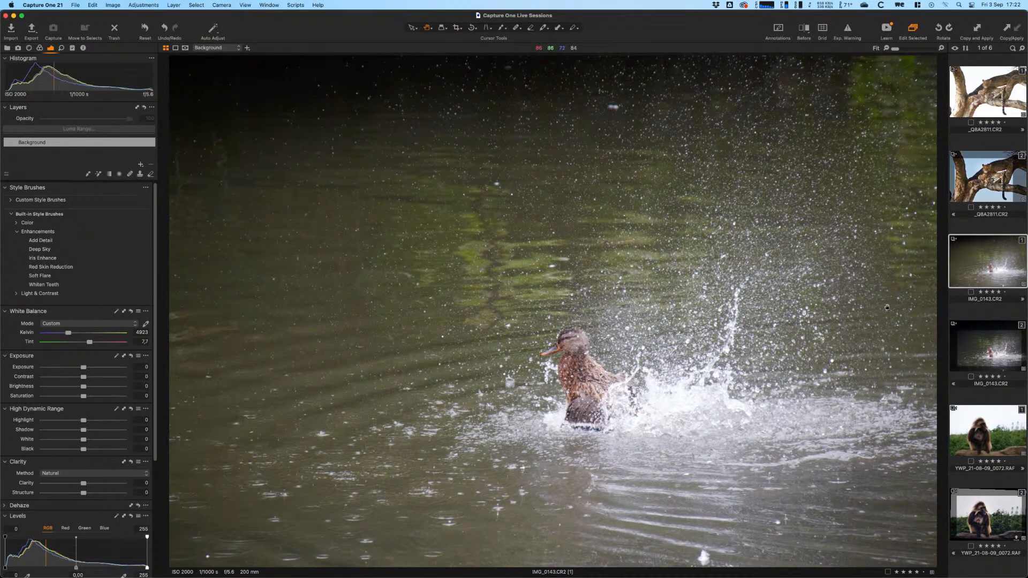
left_click(984, 343)
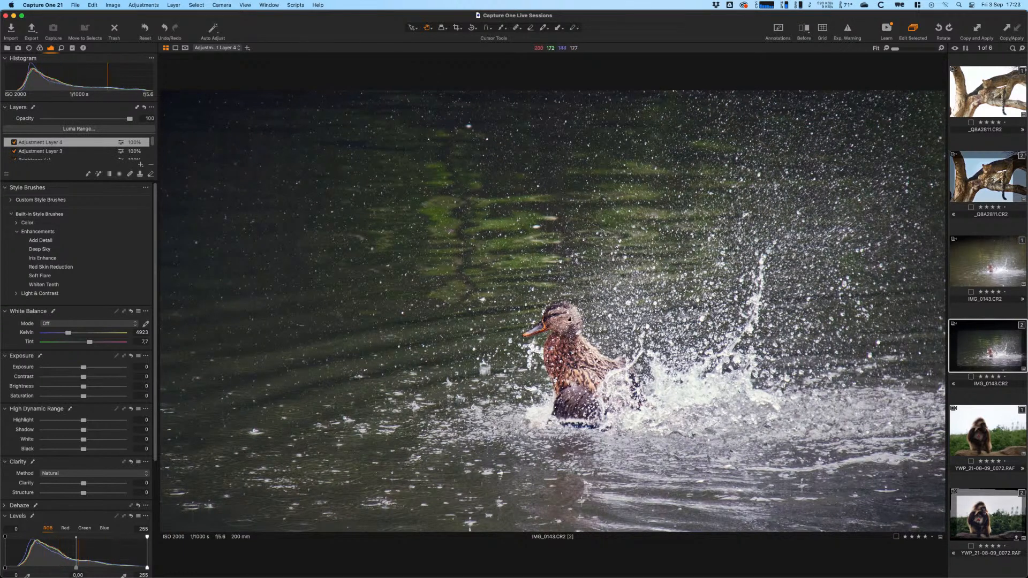
- Check variant 2 at 100% again, then Reset it to remove all adjustment layers
left_click(572, 350)
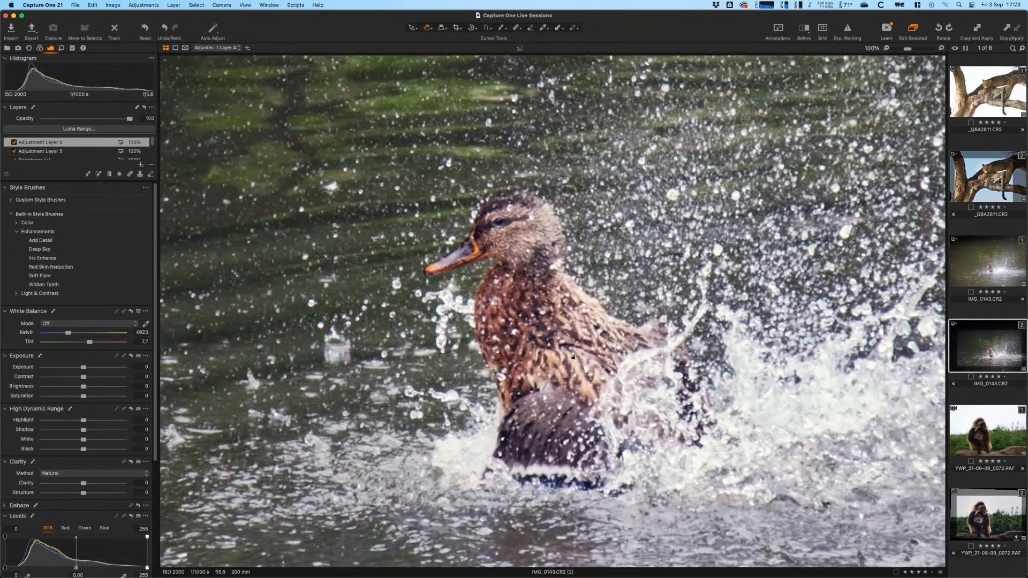
left_click_drag(499, 212, 522, 197)
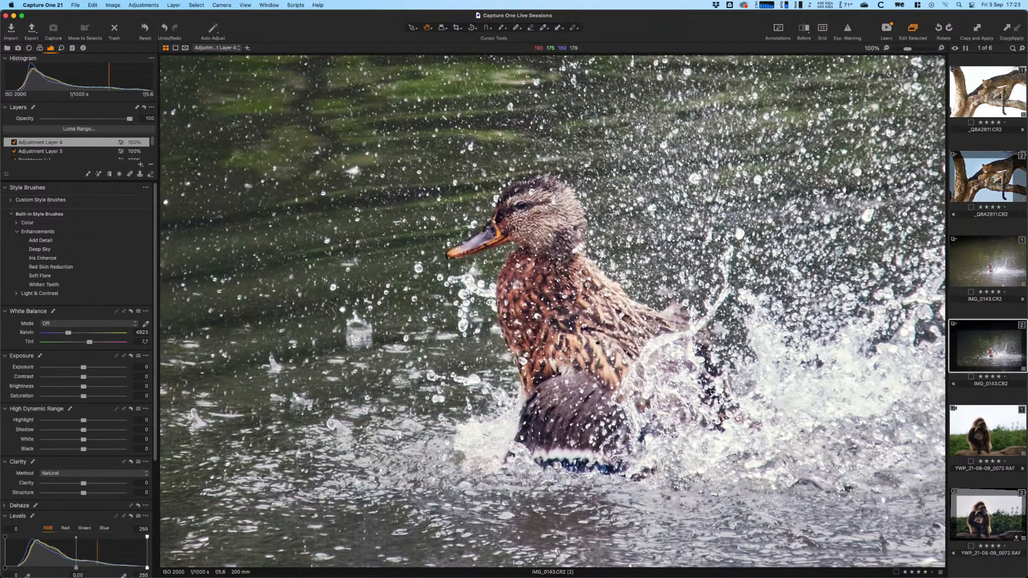
left_click(585, 318)
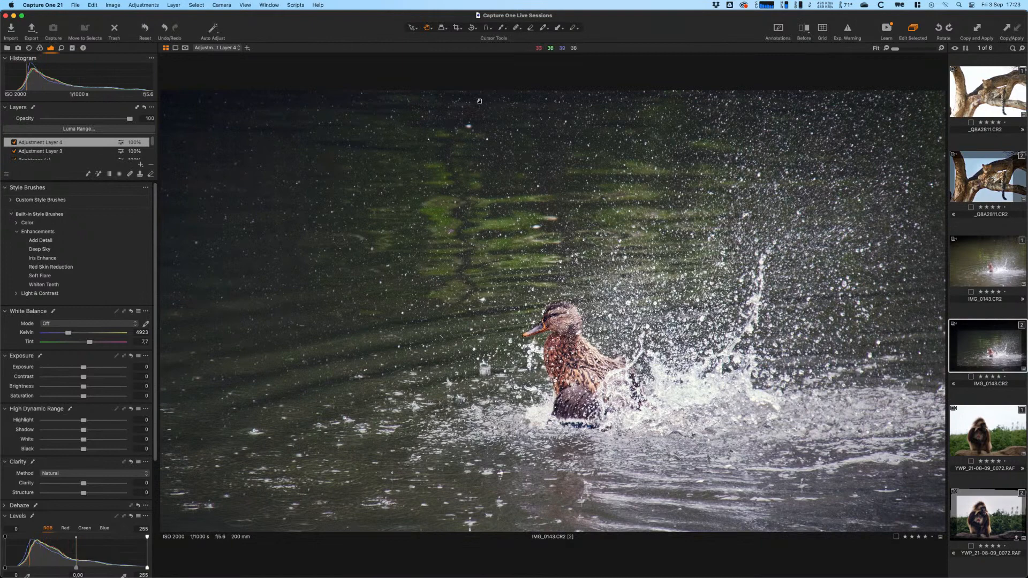
left_click(143, 28)
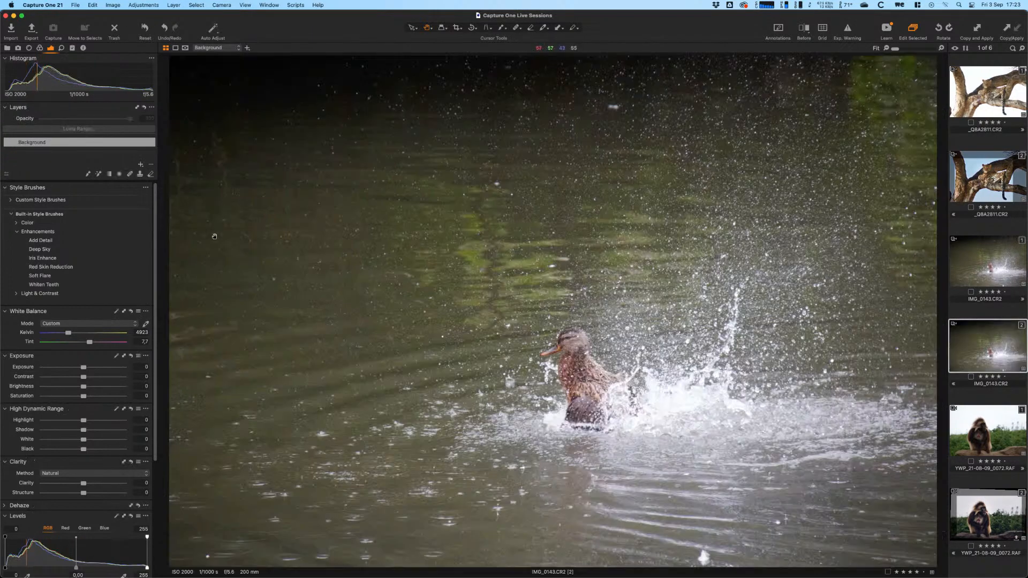
left_click(456, 30)
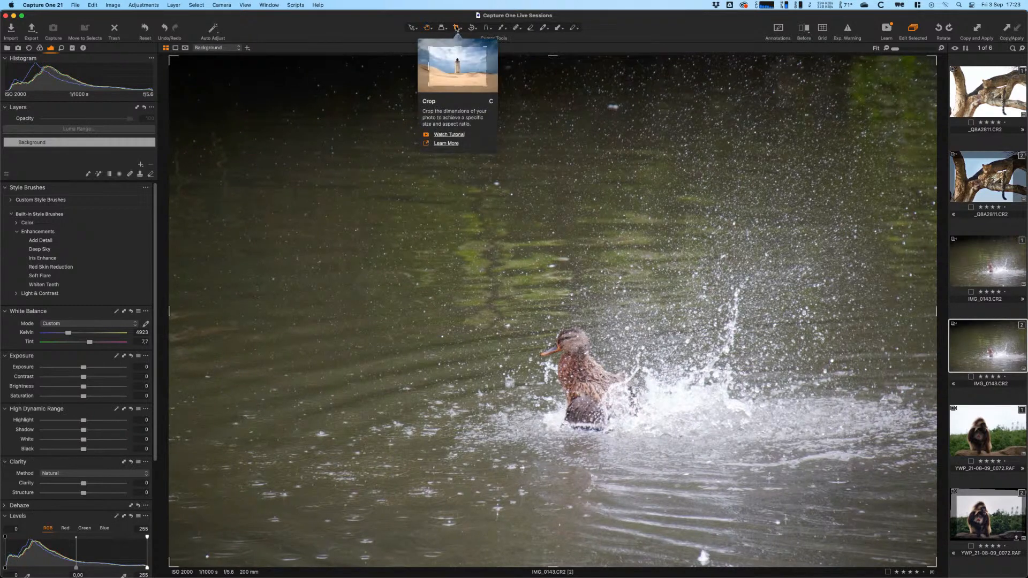
- Crop to a 16x9 frame around the duck splash, trimming top and bottom edges
left_click(459, 30)
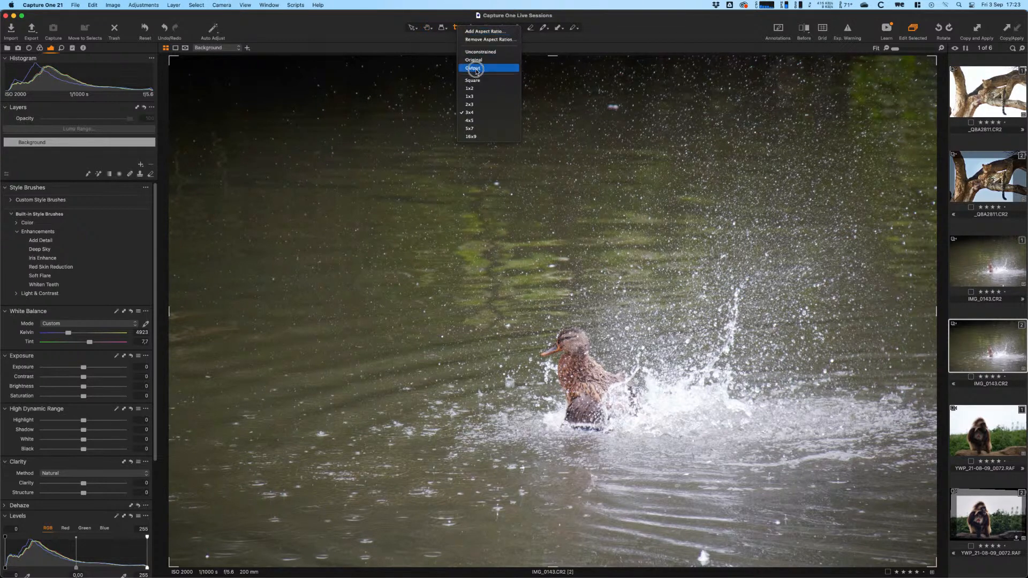
left_click(472, 136)
left_click(551, 58)
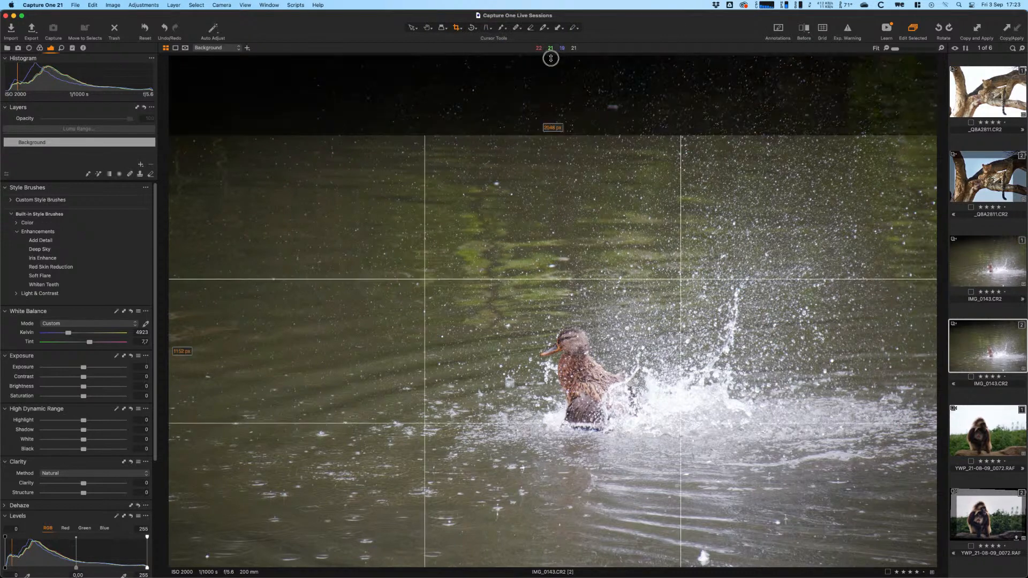
left_click_drag(560, 263, 561, 242)
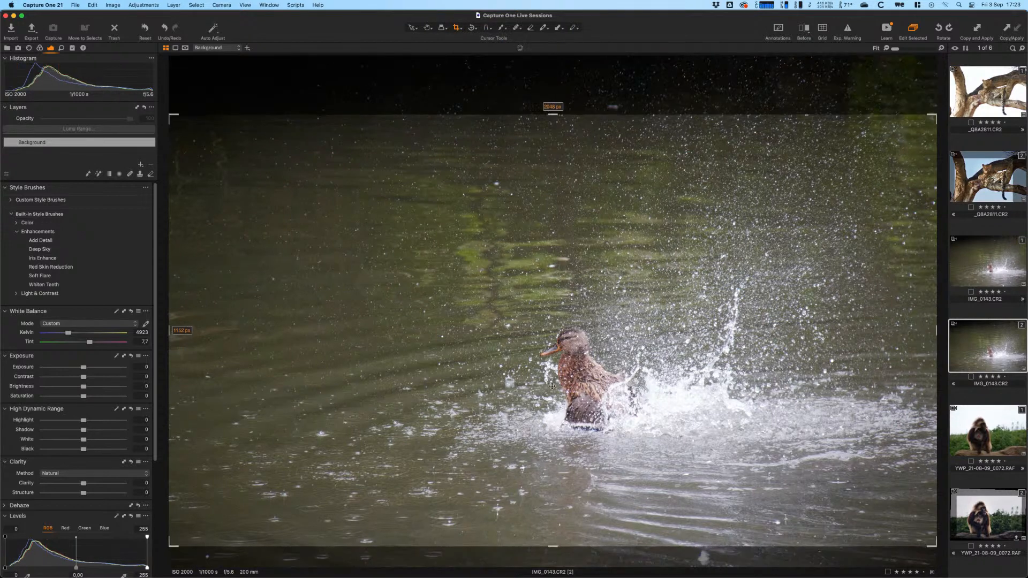
left_click_drag(551, 546, 553, 508)
left_click_drag(573, 458, 576, 481)
key("h")
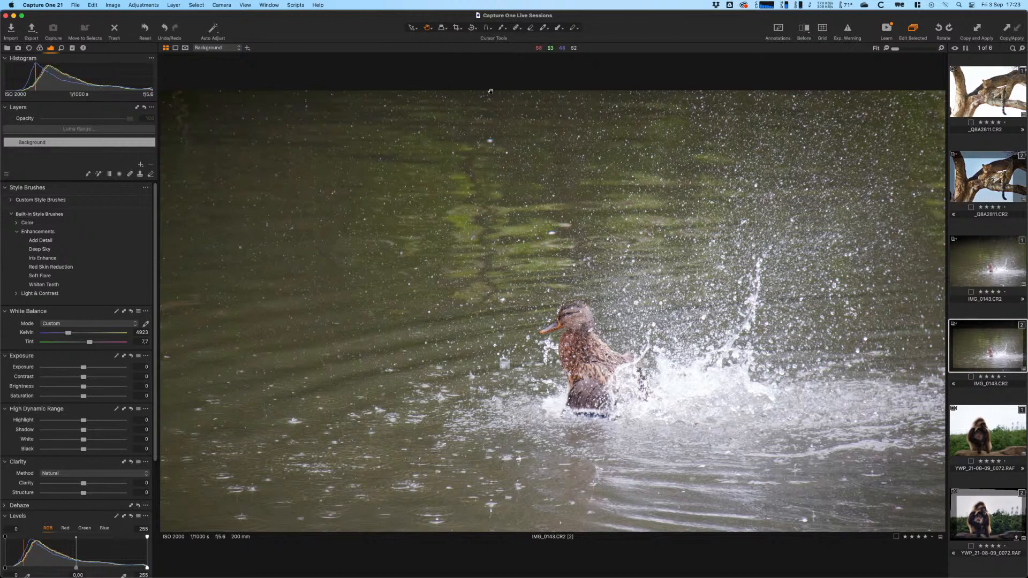
key("c")
key("h")
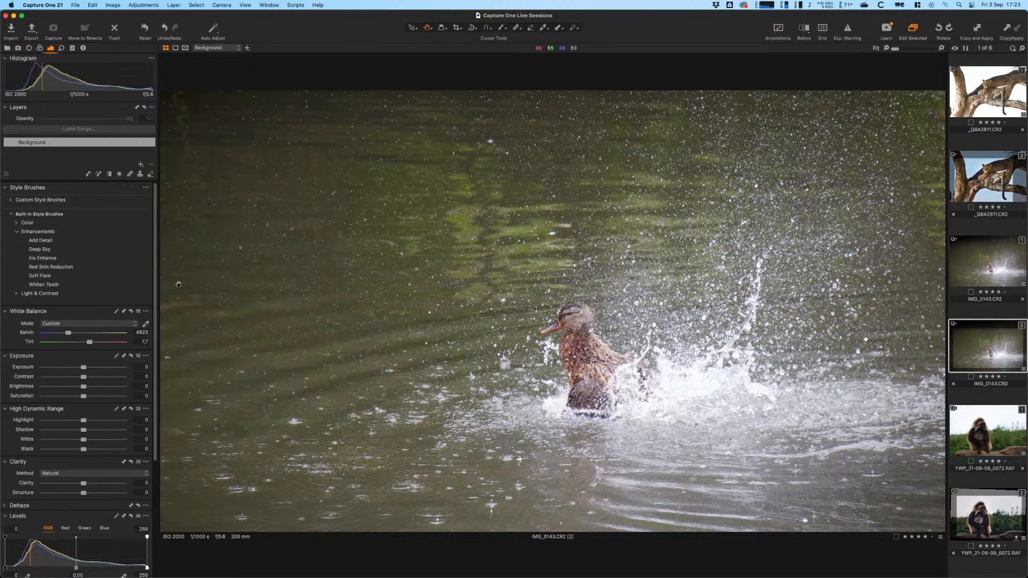
- Add a new filled adjustment layer and rename it Base
left_click(140, 166)
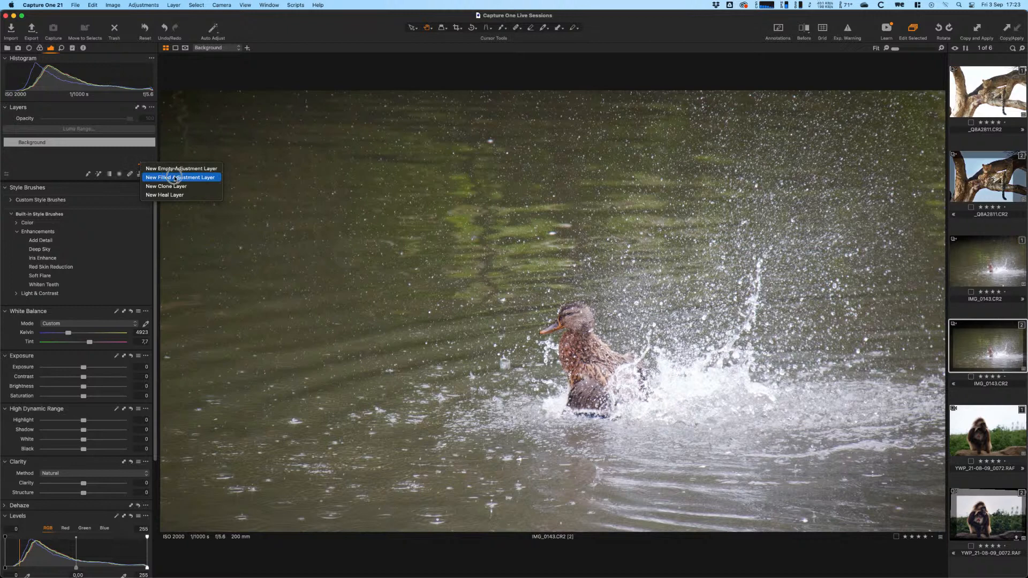
left_click(161, 177)
double_click(52, 145)
type("Base")
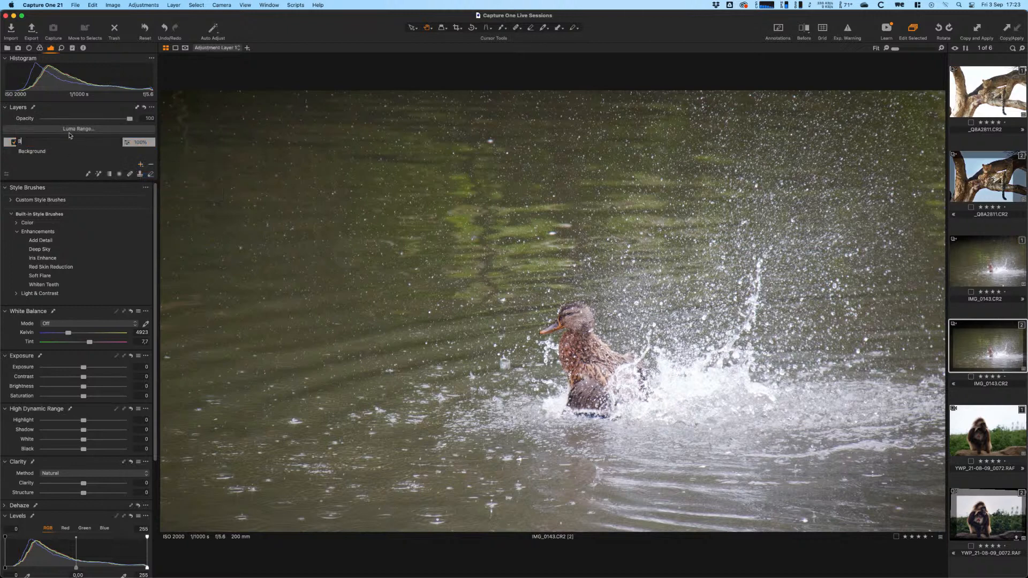
key("Return")
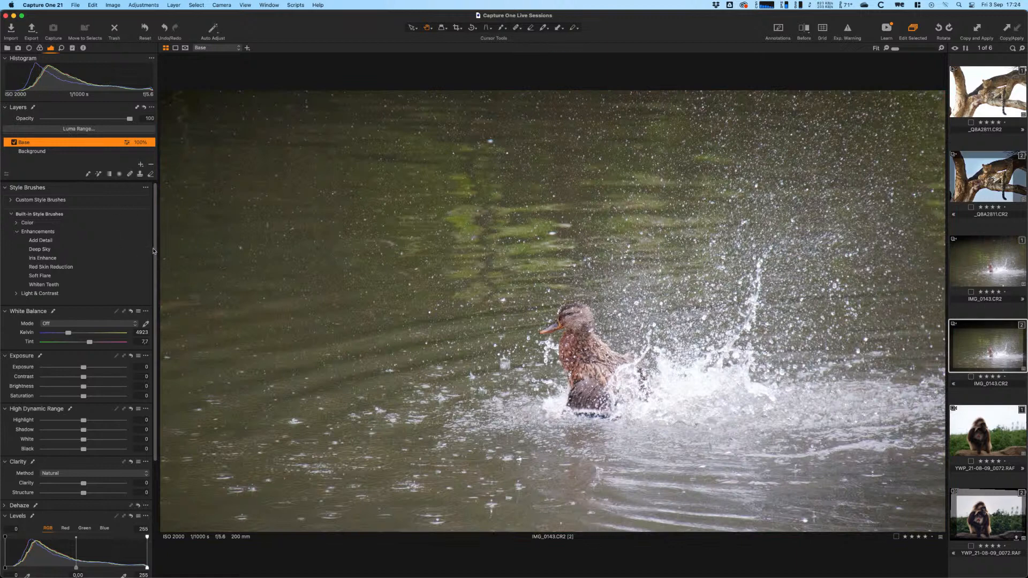
left_click_drag(153, 245, 162, 374)
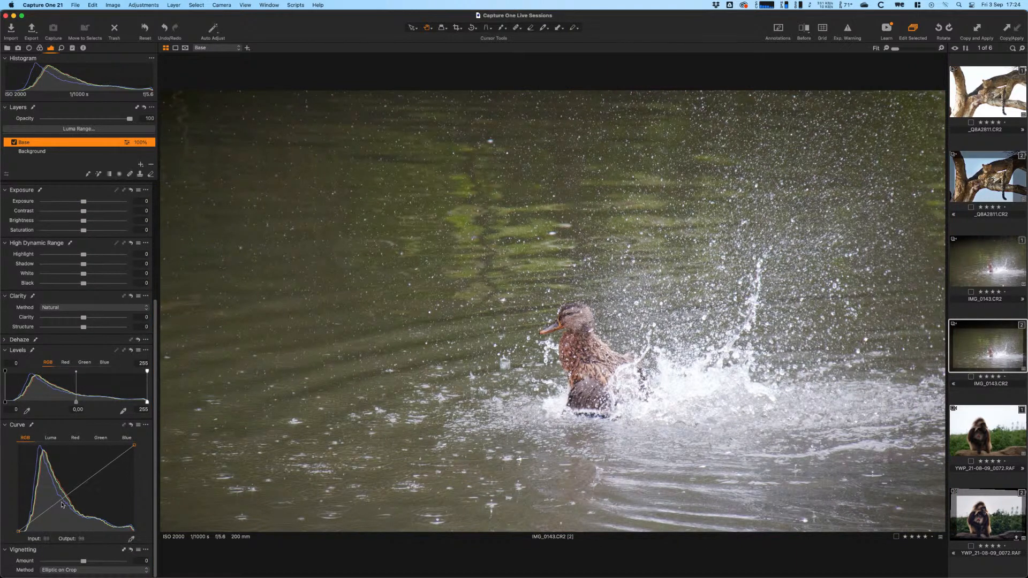
left_click_drag(51, 507, 50, 511)
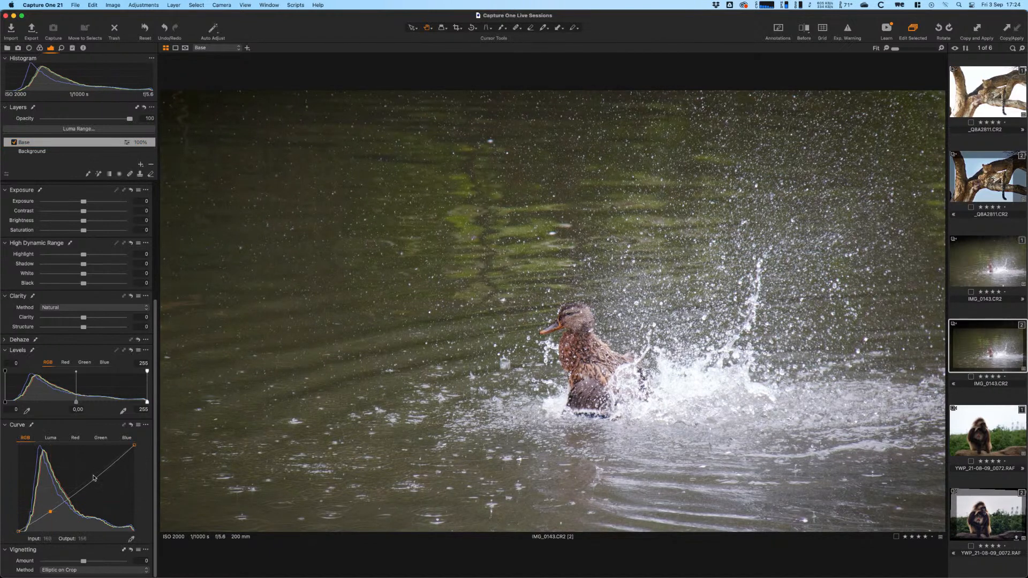
left_click_drag(93, 478, 92, 472)
left_click(568, 340)
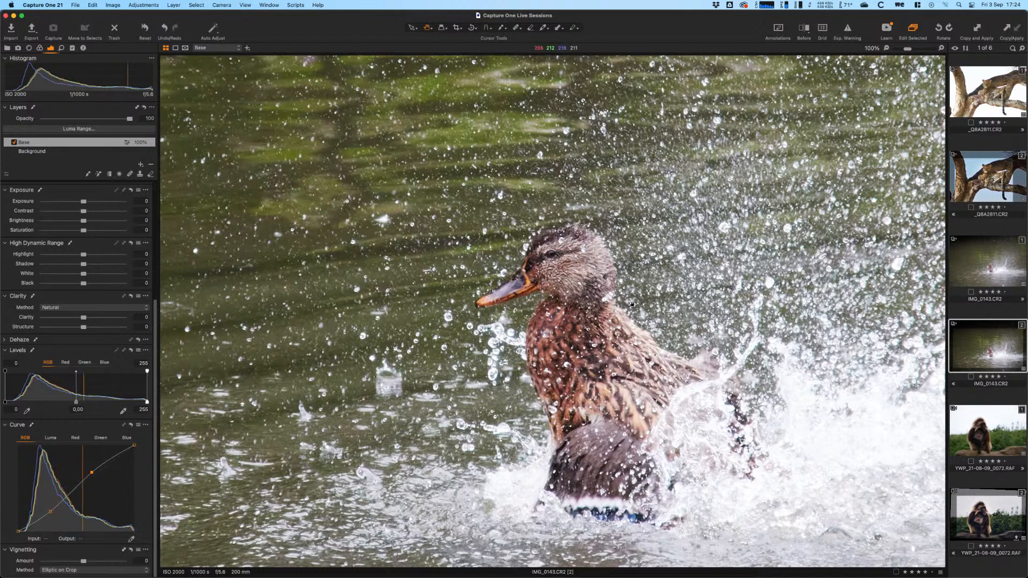
scroll(631, 303, "down", 2)
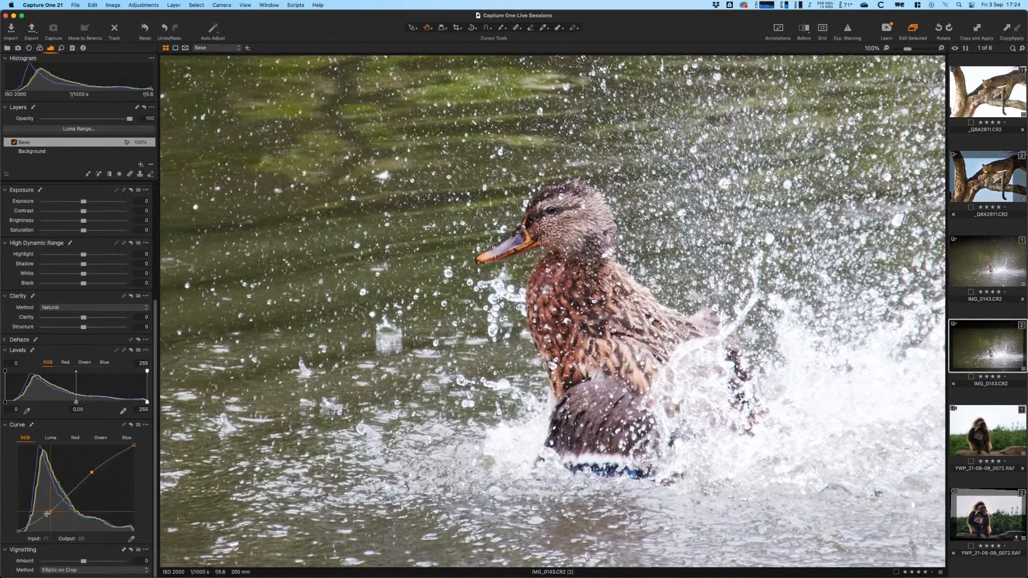
left_click_drag(50, 511, 51, 513)
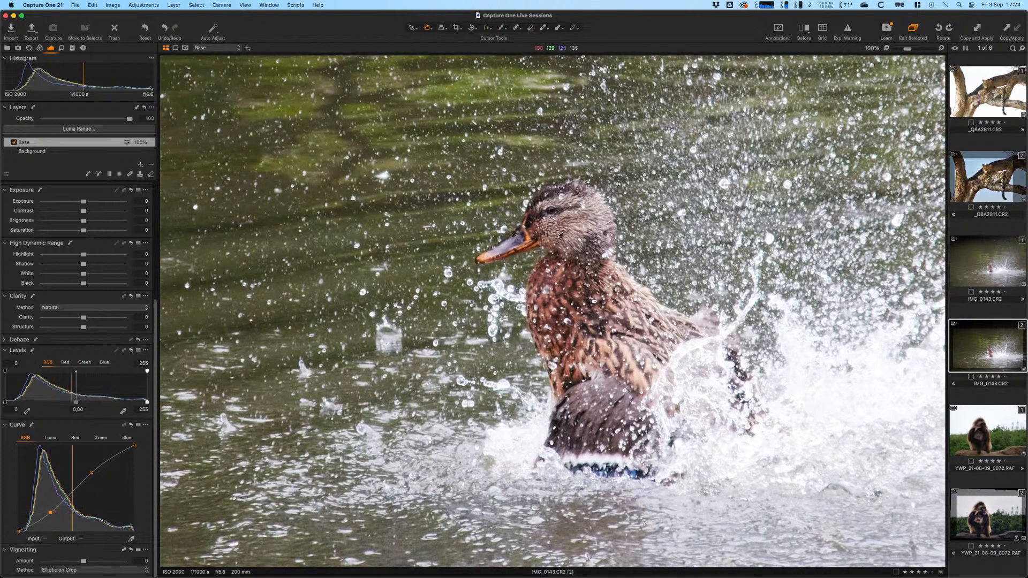
left_click(611, 303)
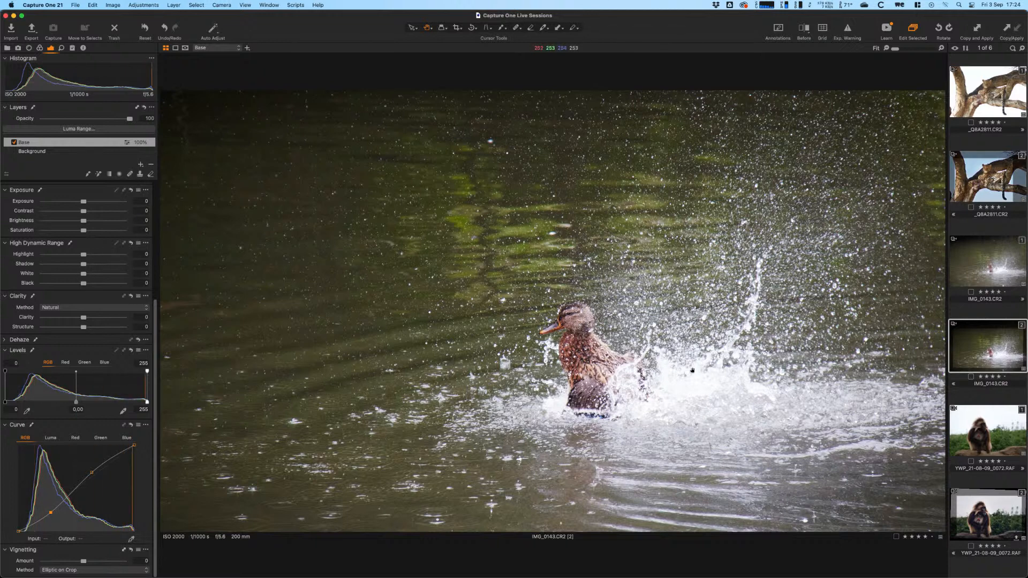
- Set the Base layer's Highlight to -100 and cool its white balance to 5004 K
left_click_drag(82, 254, 10, 245)
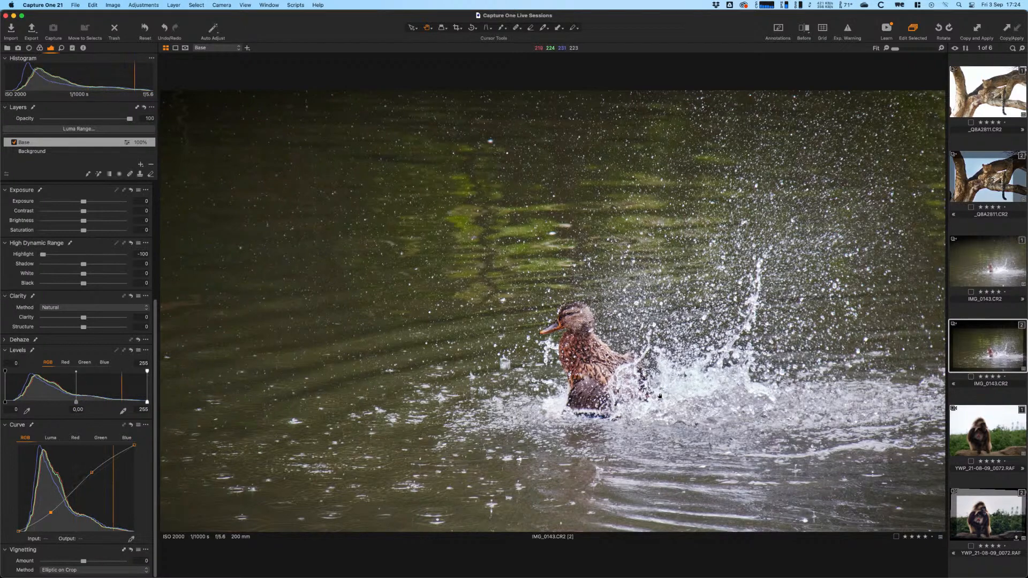
left_click(685, 388)
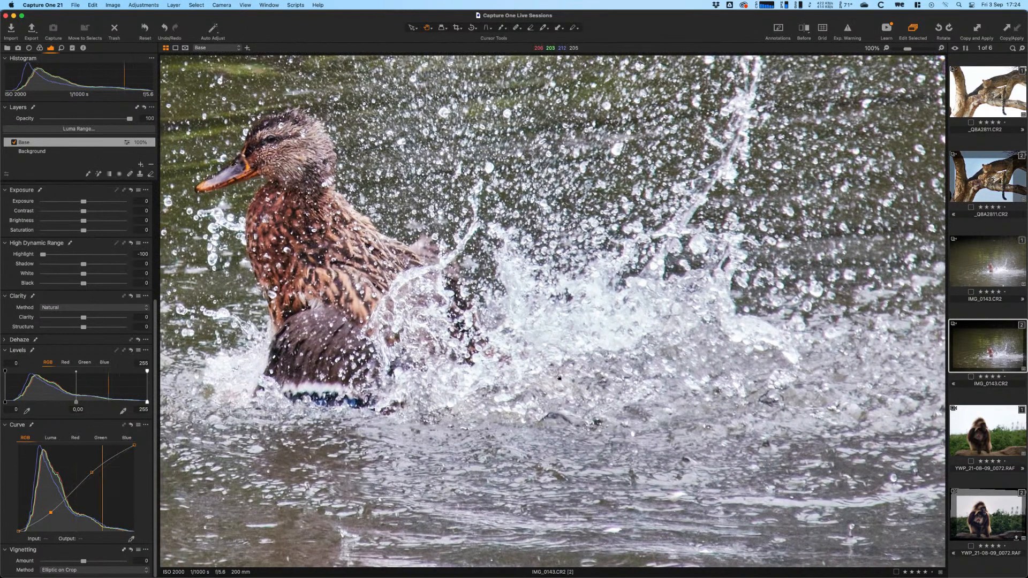
left_click(631, 331)
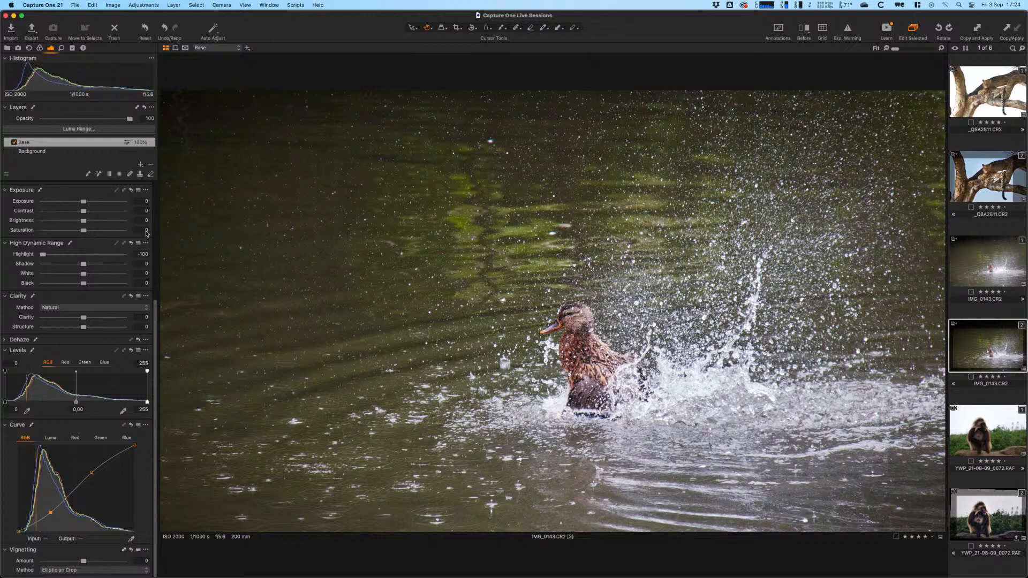
left_click(145, 162)
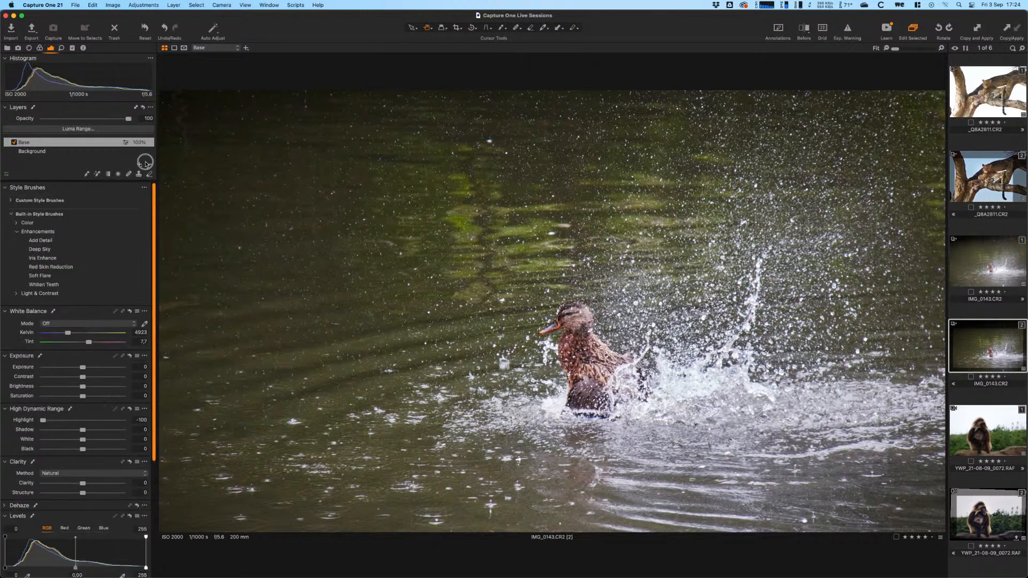
left_click_drag(68, 336, 68, 336)
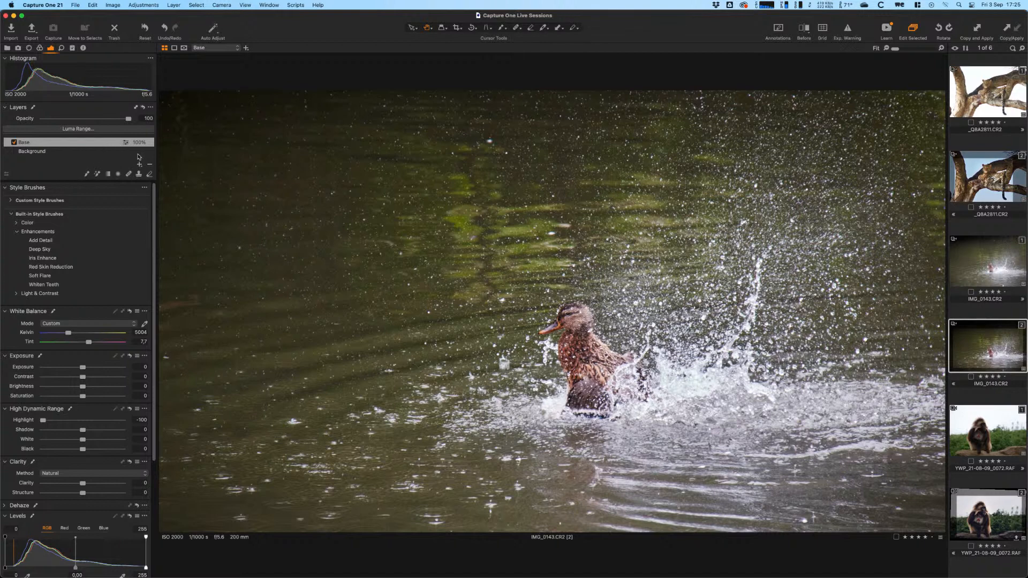
- On the Background layer, pick the green-yellow water in Color Editor Advanced and narrow its slice
left_click(70, 151)
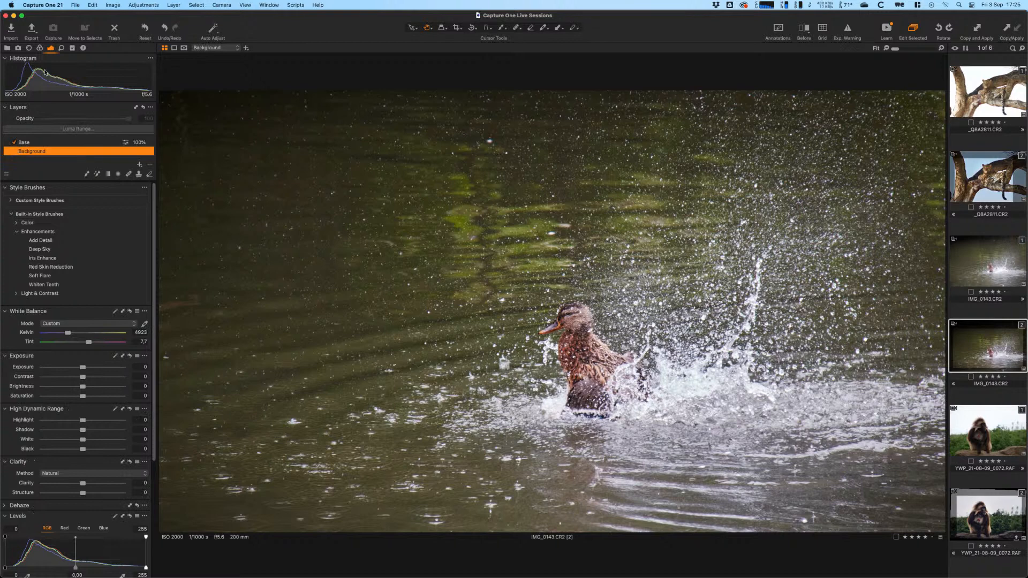
left_click(39, 48)
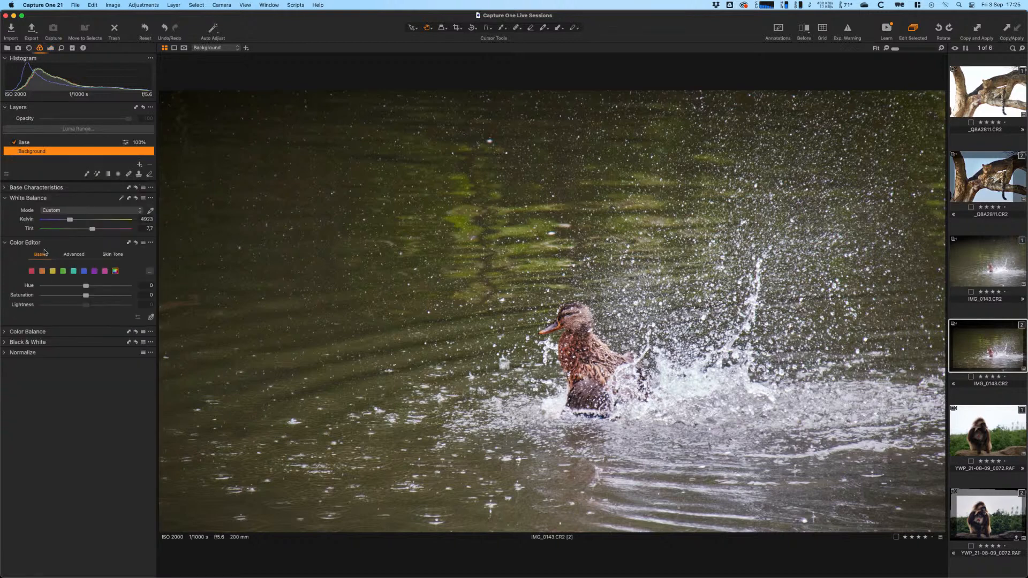
left_click(74, 255)
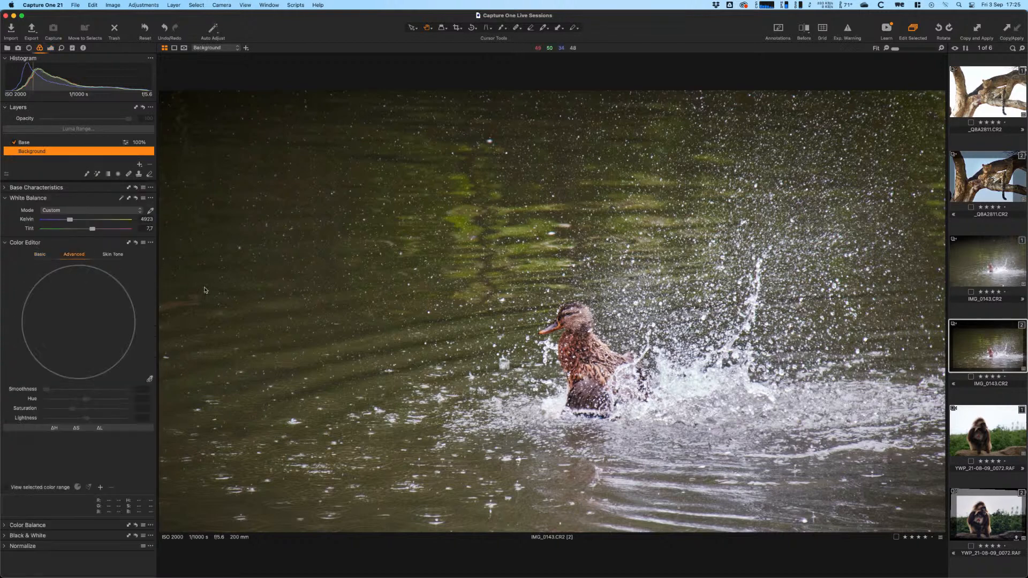
left_click(151, 380)
left_click(474, 227)
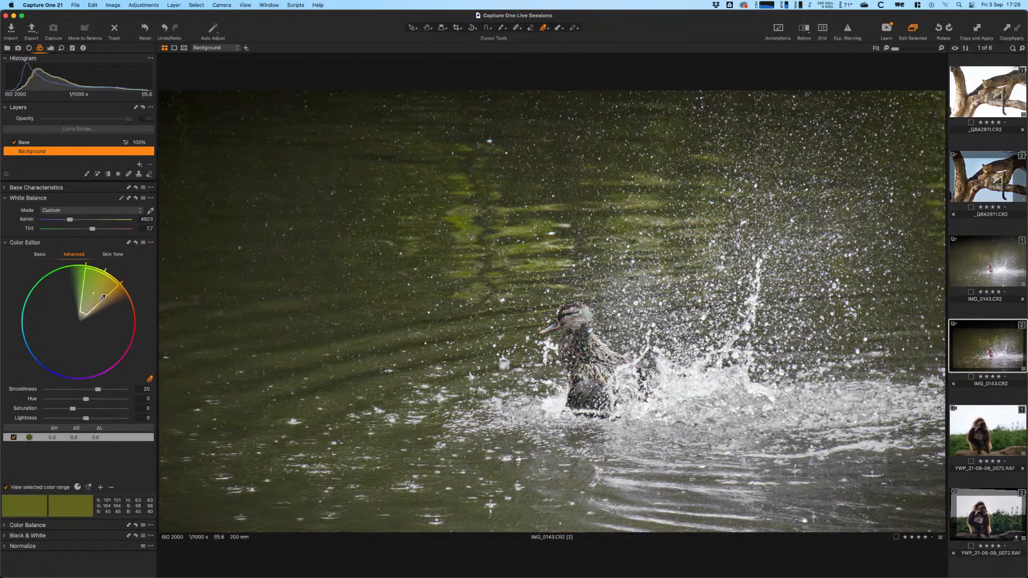
left_click_drag(102, 300, 96, 303)
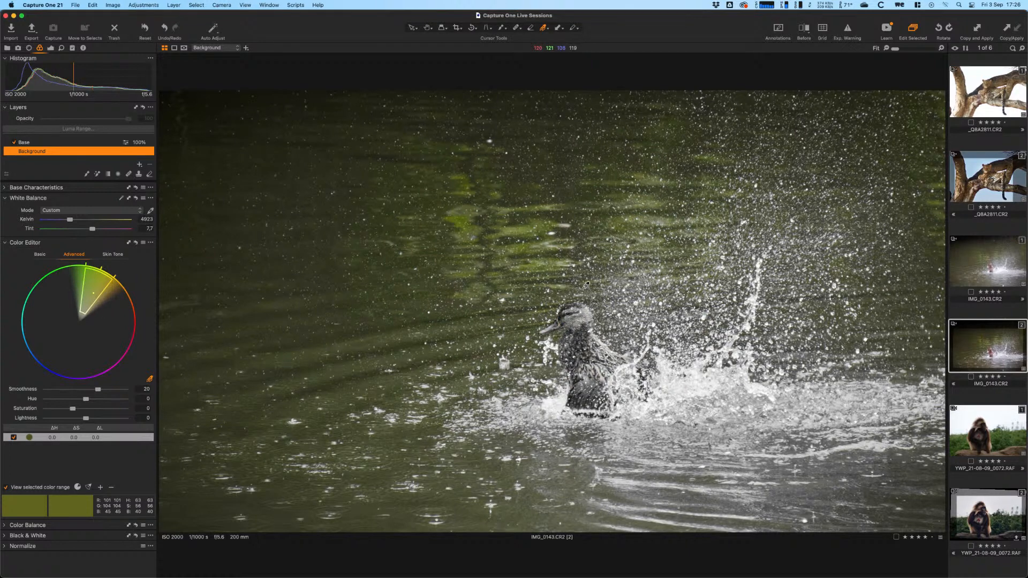
- Toggle the selected colour range preview and open the Color Editor's options menu
left_click(22, 489)
left_click(37, 488)
left_click(27, 488)
left_click(150, 244)
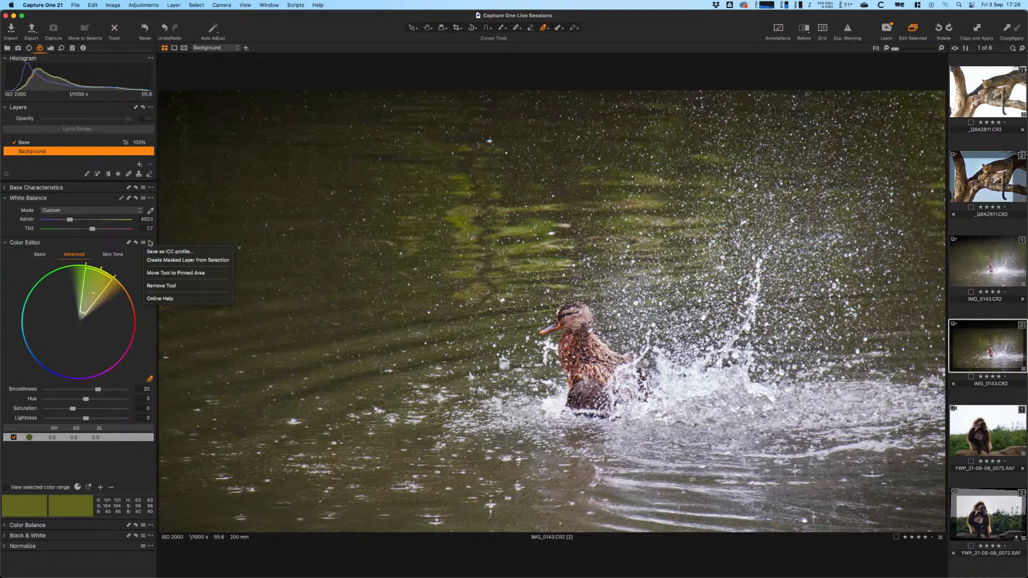
- Create a masked layer from the green-yellow water selection and preview its mask
left_click(194, 260)
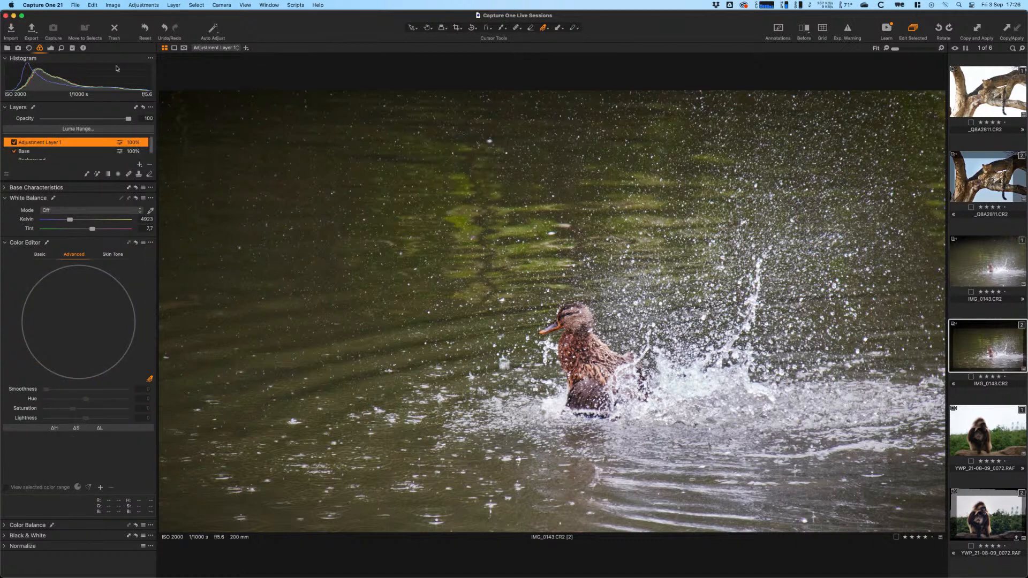
key("m")
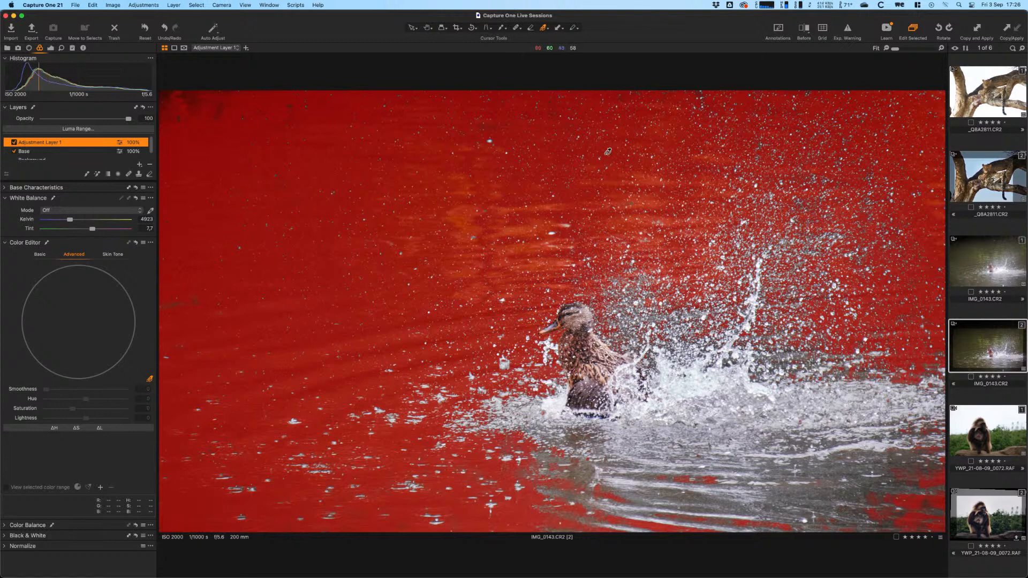
key("m")
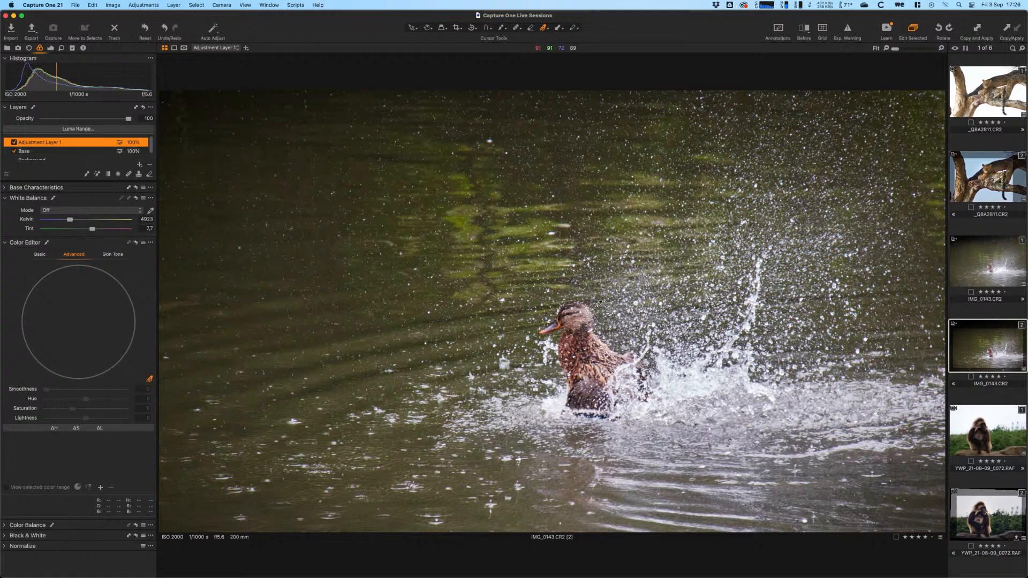
- Check that the mask covers the water but not the duck, at 100% and full view
double_click(218, 102)
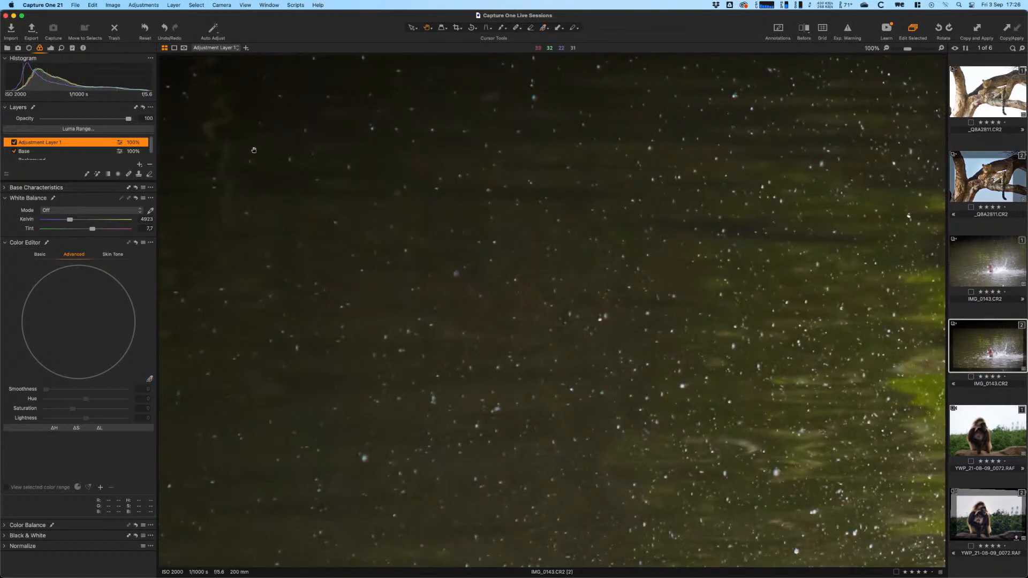
key("m")
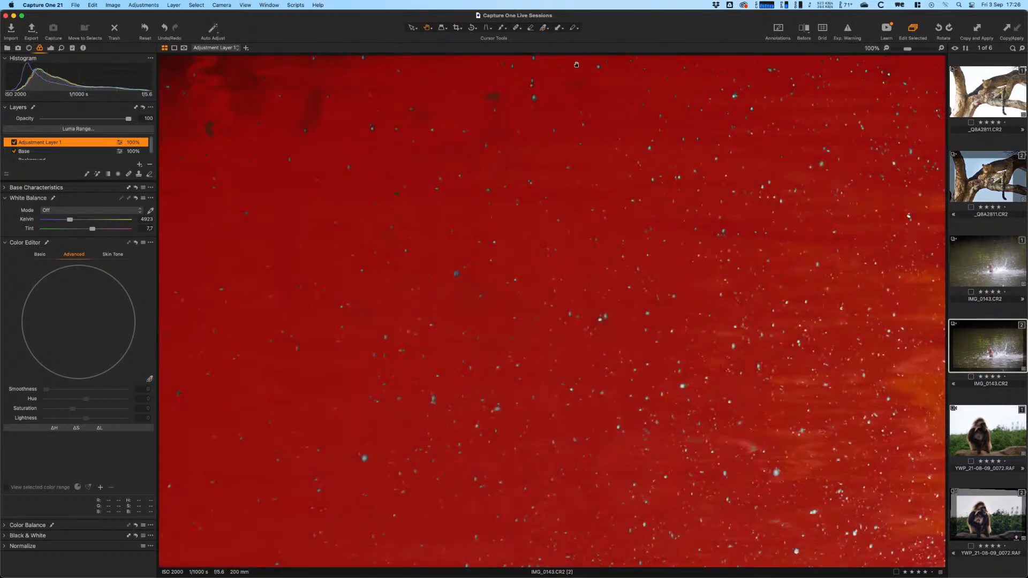
key("m")
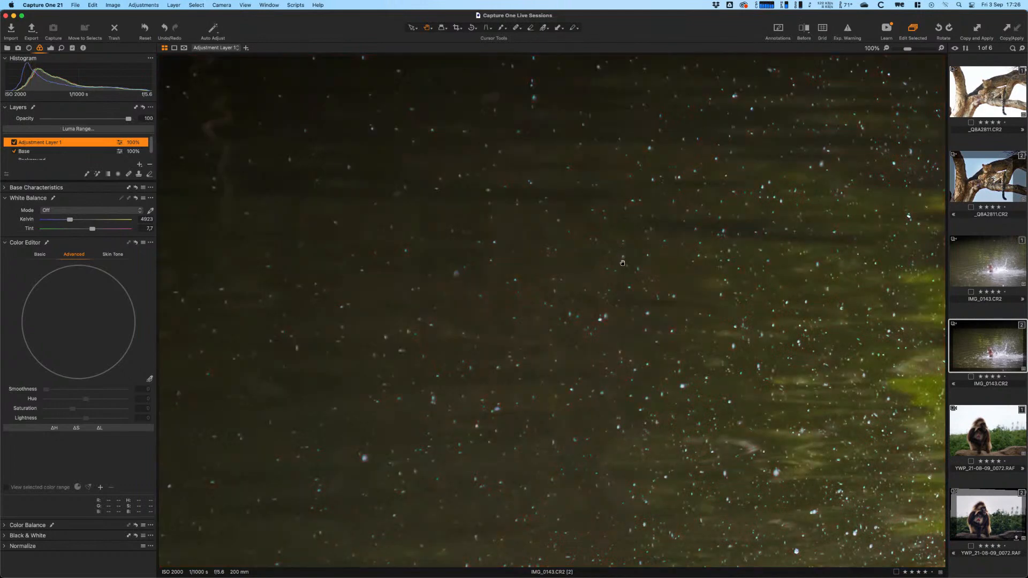
double_click(622, 264)
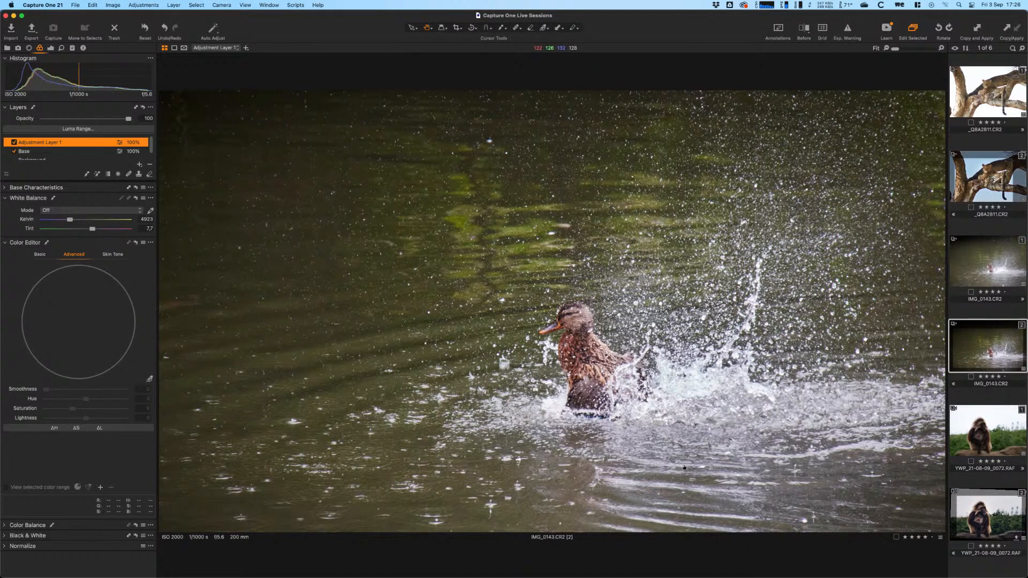
key("m")
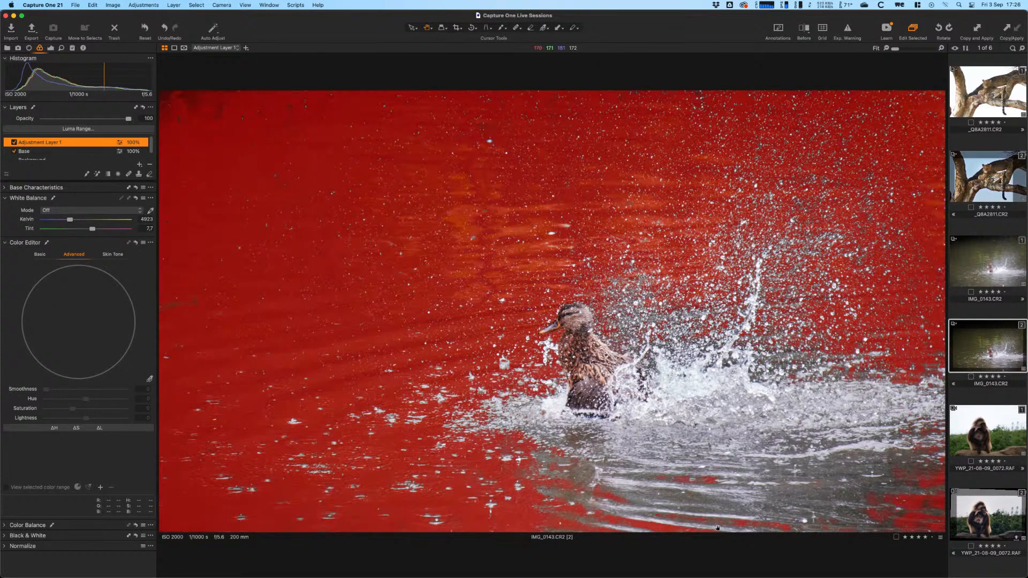
key("m")
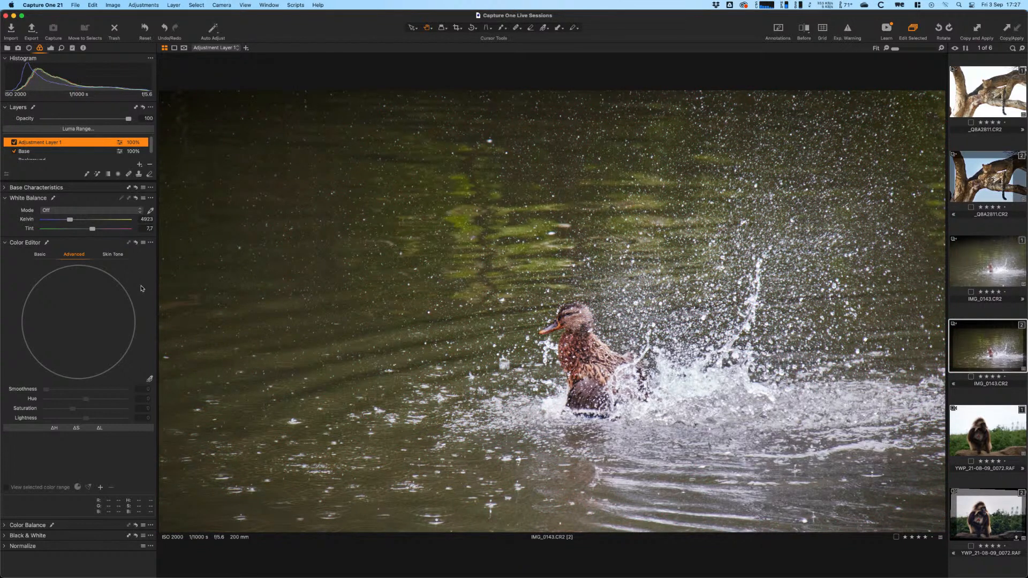
left_click(150, 379)
- Shift the sampled green water to Hue 14.2, Saturation -16.9 and Lightness -14, comparing before/after
left_click(470, 227)
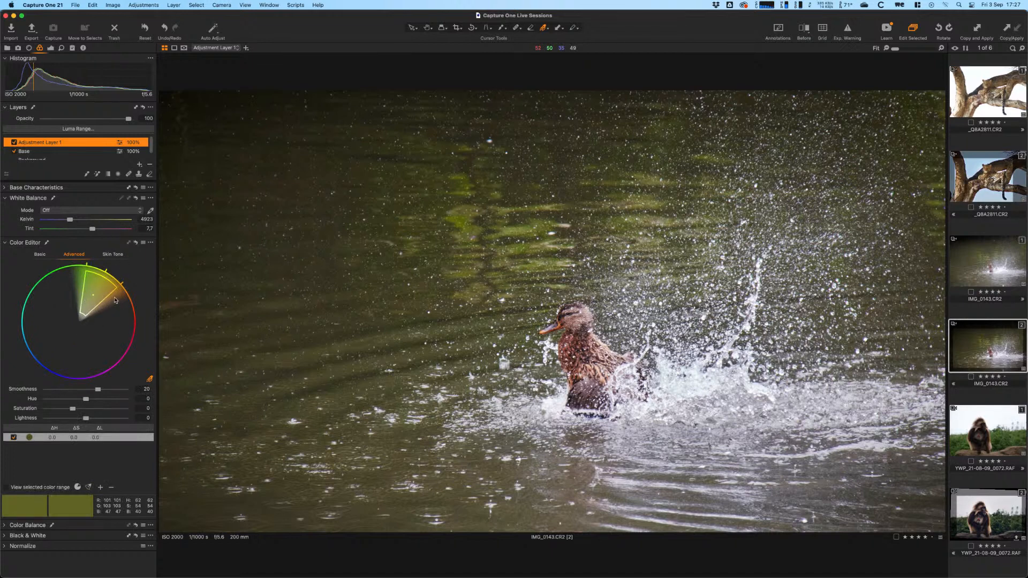
mouse_move(88, 401)
left_mouse_down()
mouse_move(114, 402)
mouse_move(66, 410)
mouse_move(85, 421)
mouse_move(82, 412)
left_mouse_up()
left_click(69, 410)
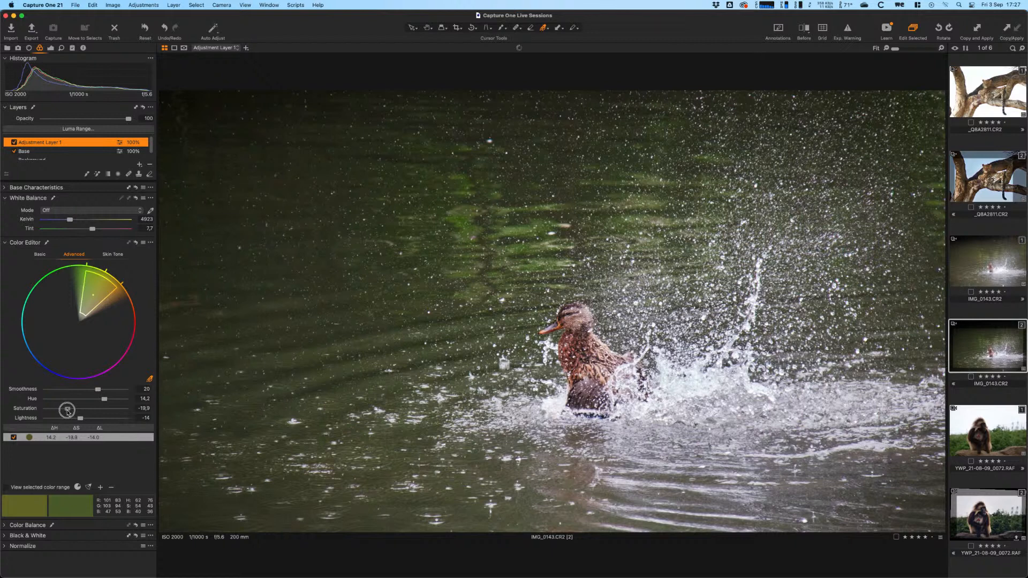
left_click_drag(69, 410, 68, 410)
left_click(14, 143)
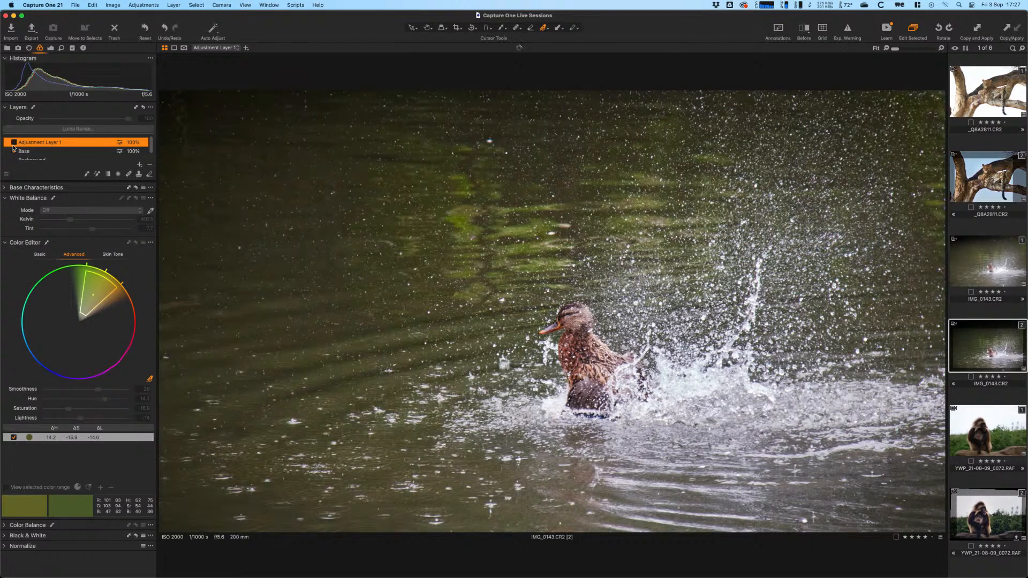
left_click(14, 143)
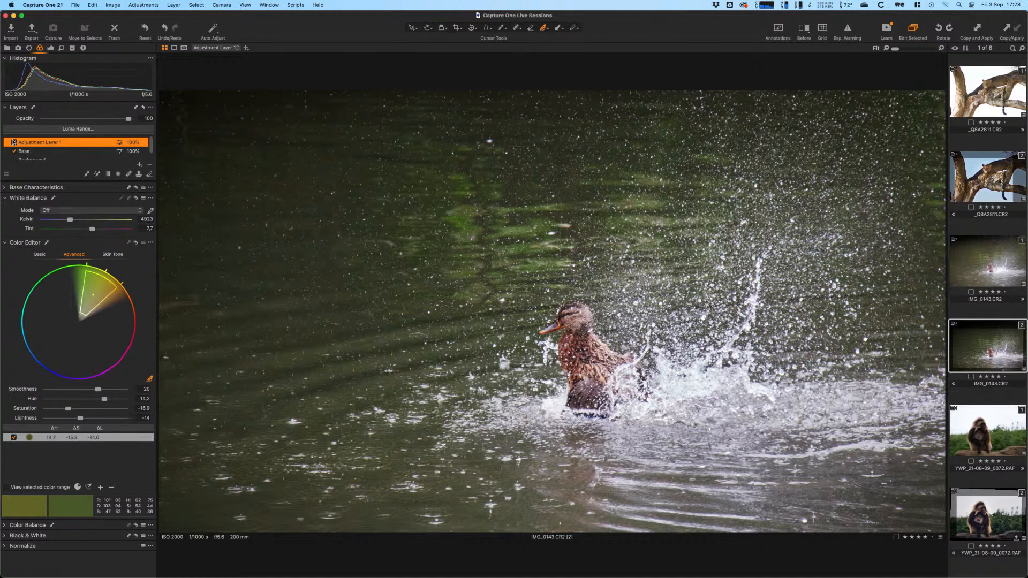
- Cool the water layer's white balance to 4758 K after comparing it on and off
left_click(14, 142)
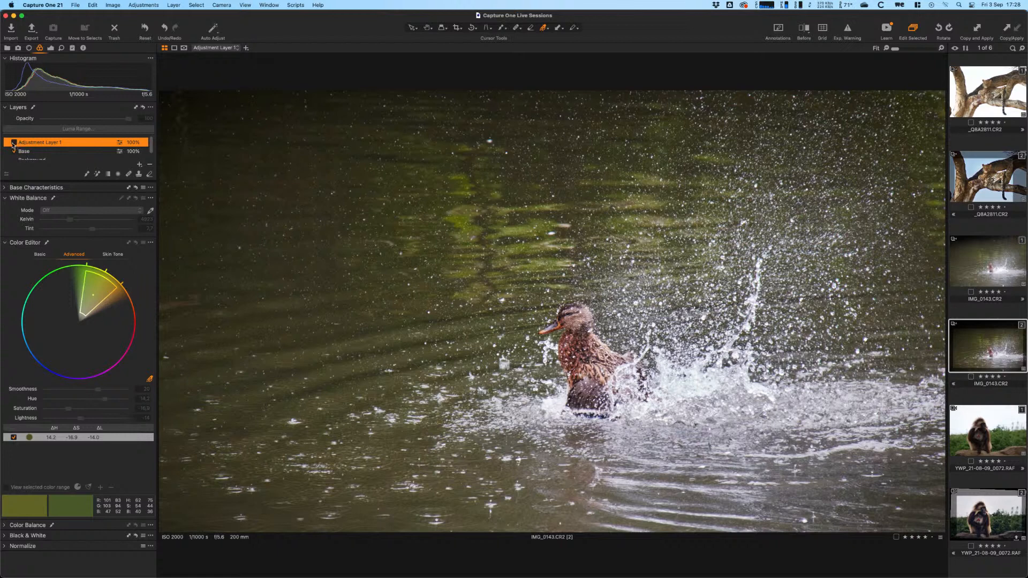
left_click(13, 141)
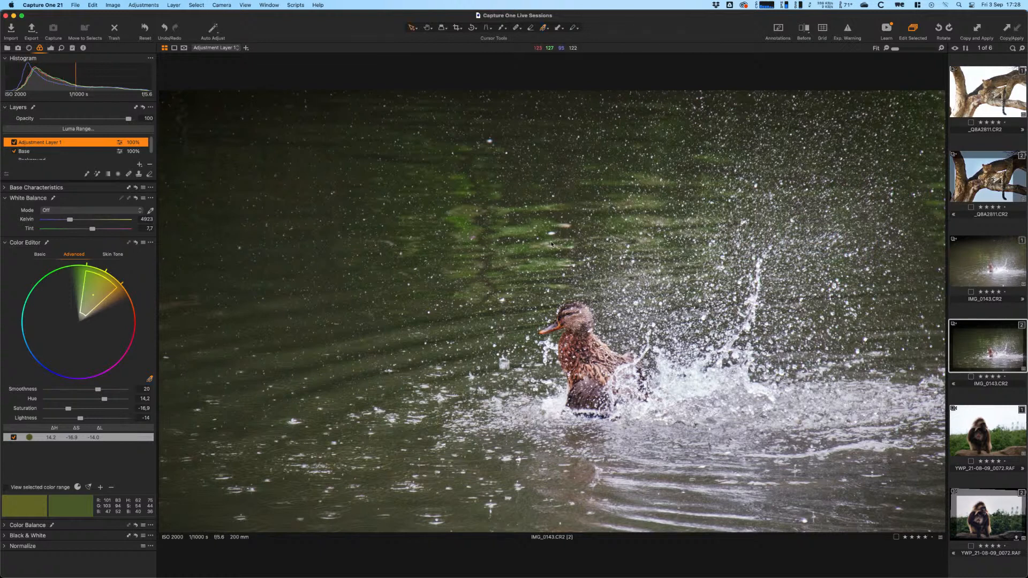
key("v")
left_click_drag(70, 223, 68, 223)
- Rename Adjustment Layer 1 to 'Water'
double_click(52, 144)
type("Water")
key("Return")
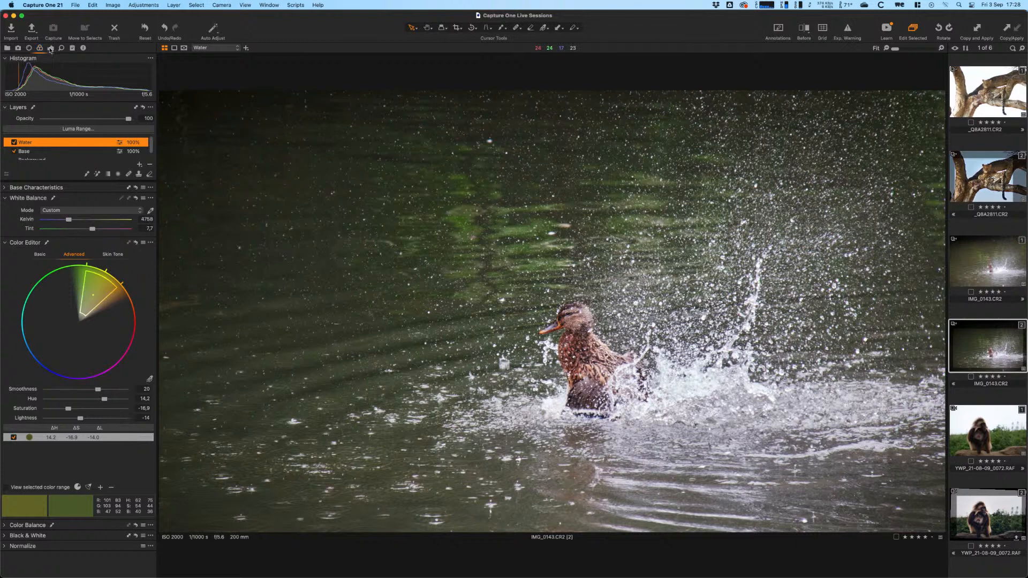
- Paint the Light & Contrast Brightness (+) style brush at size 198 over the duck's face, body and tail
left_click(50, 48)
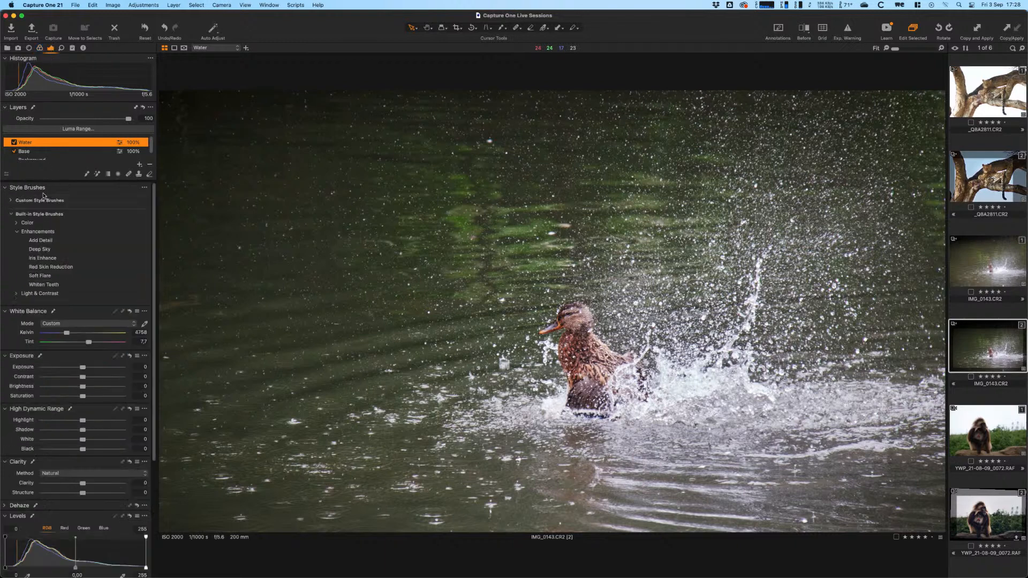
left_click_drag(154, 210, 154, 209)
left_click(17, 294)
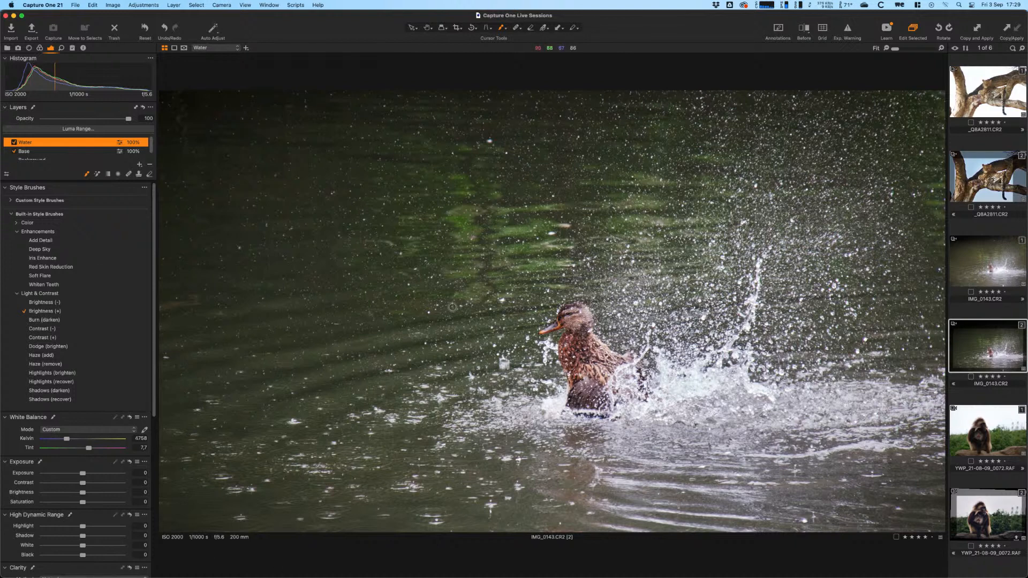
right_click(558, 304)
mouse_move(558, 307)
left_mouse_down()
mouse_move(581, 317)
mouse_move(591, 409)
left_mouse_up()
mouse_move(567, 328)
left_mouse_down()
mouse_move(560, 319)
mouse_move(569, 330)
left_mouse_up()
mouse_move(580, 374)
left_mouse_down()
mouse_move(587, 392)
mouse_move(616, 382)
left_mouse_up()
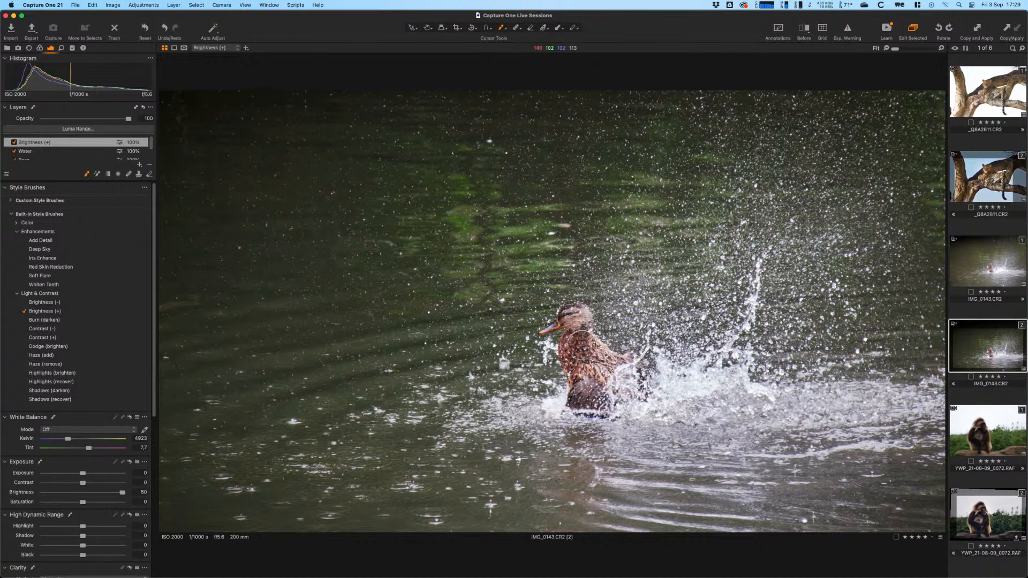
left_click(17, 141)
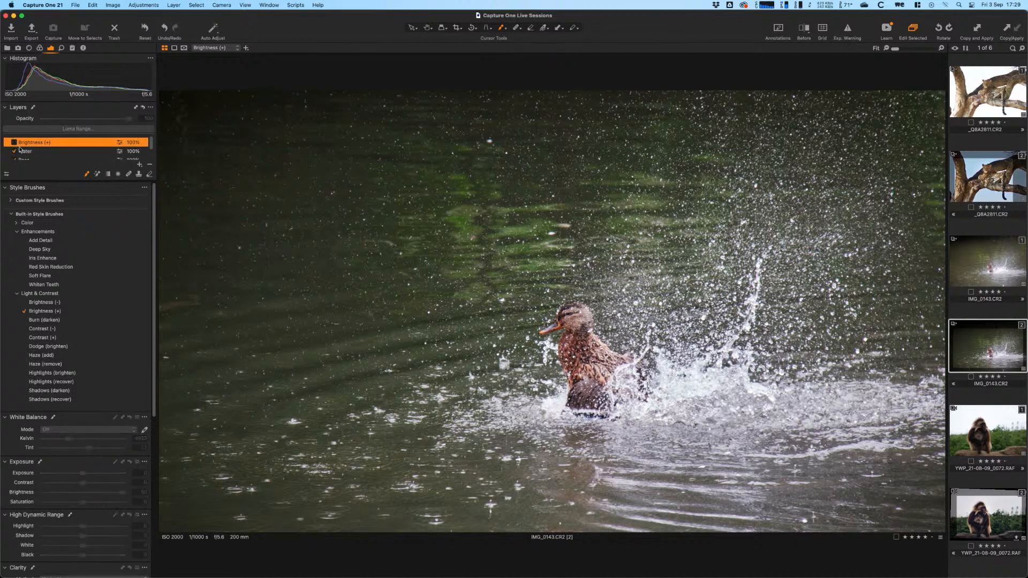
- Inspect the Brightness (+) brushed mask on the duck at 100% zoom
left_click(15, 144)
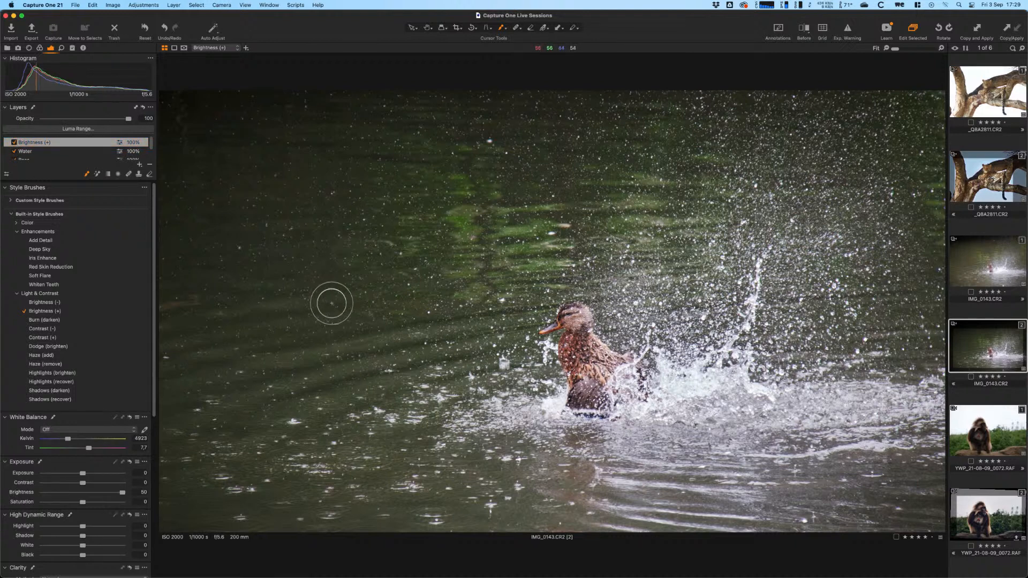
key("m")
key("m")
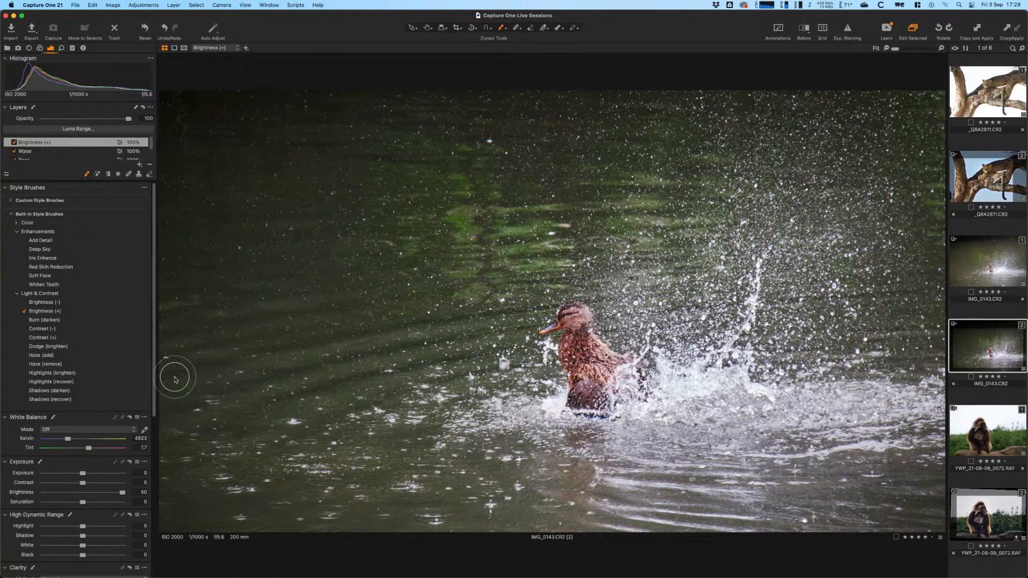
key("space")
double_click(598, 346)
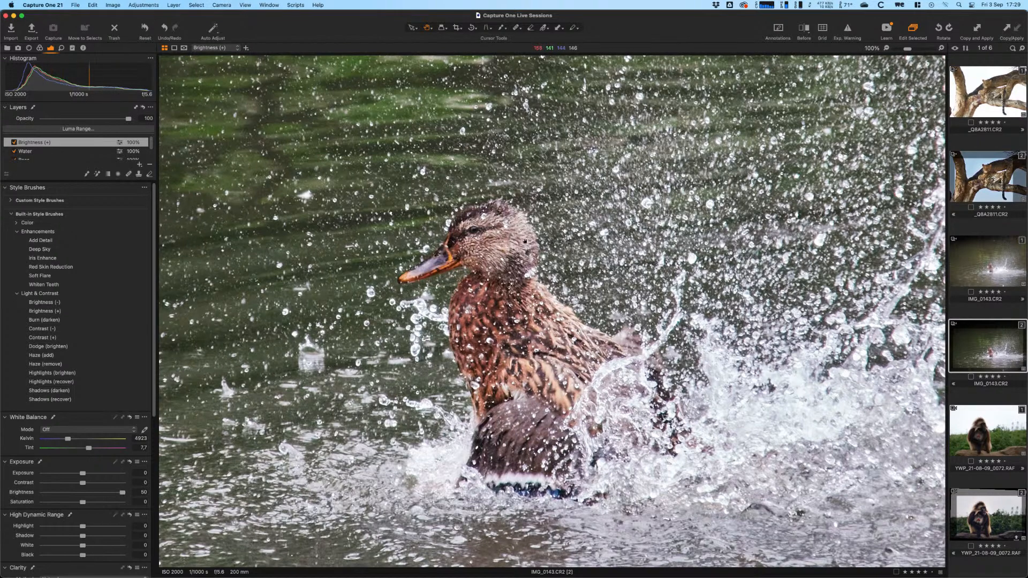
double_click(382, 345)
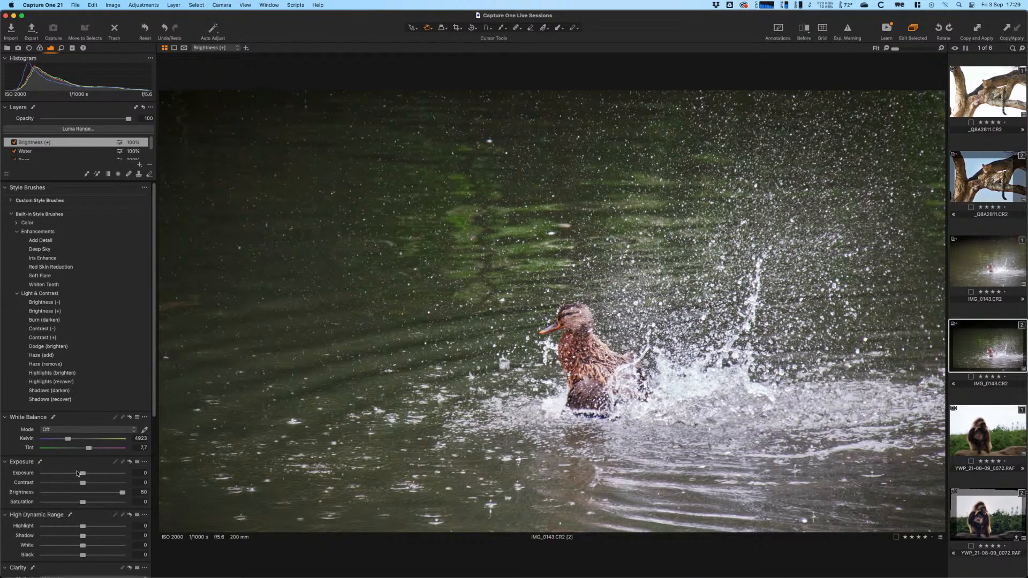
- Add Clarity 33 and Structure 8 to the Brightness (+) layer and compare it on and off
left_click_drag(154, 397, 151, 516)
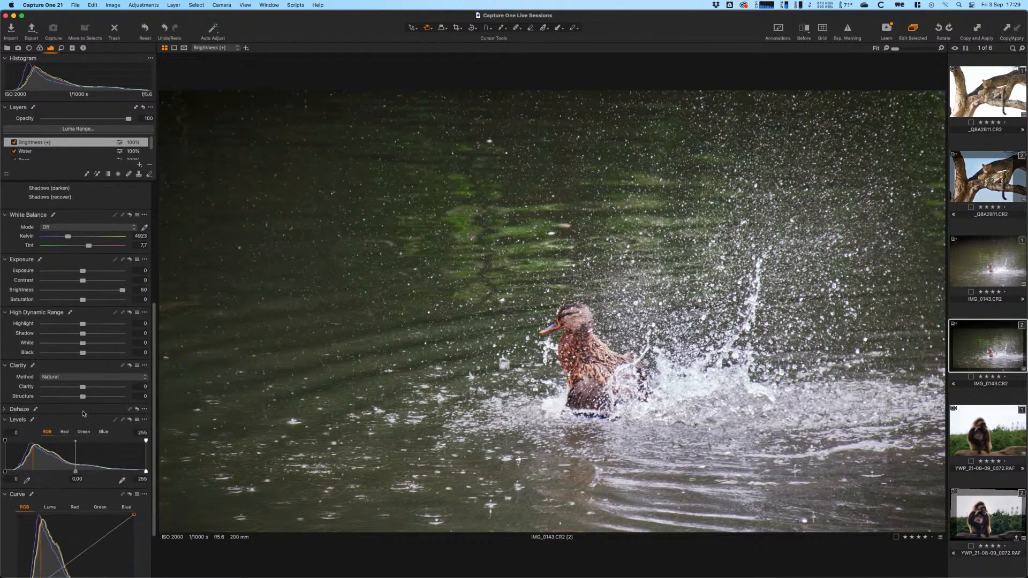
left_click_drag(81, 386, 91, 387)
double_click(600, 375)
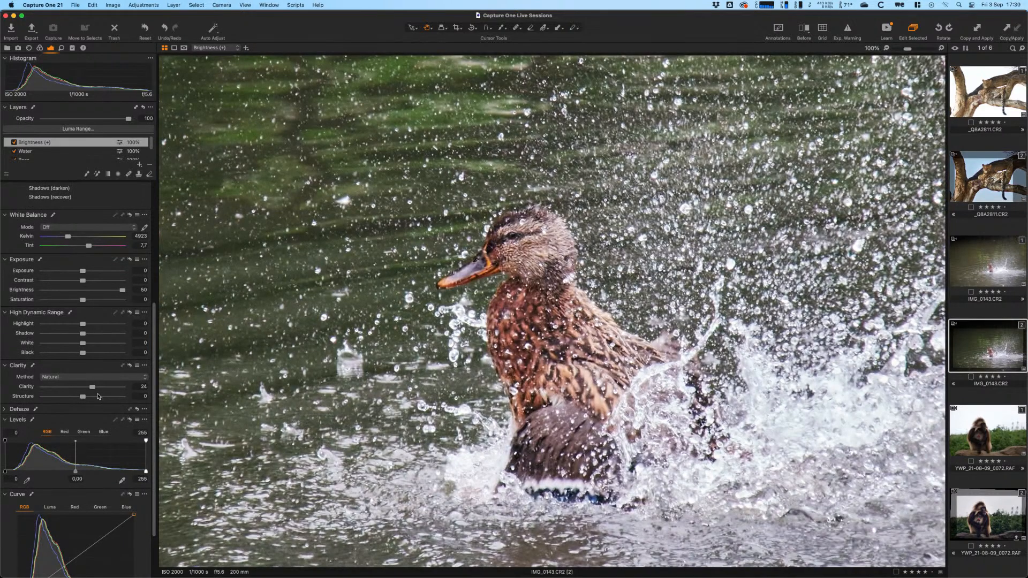
left_click_drag(90, 388, 89, 398)
left_click(14, 143)
left_click(14, 143)
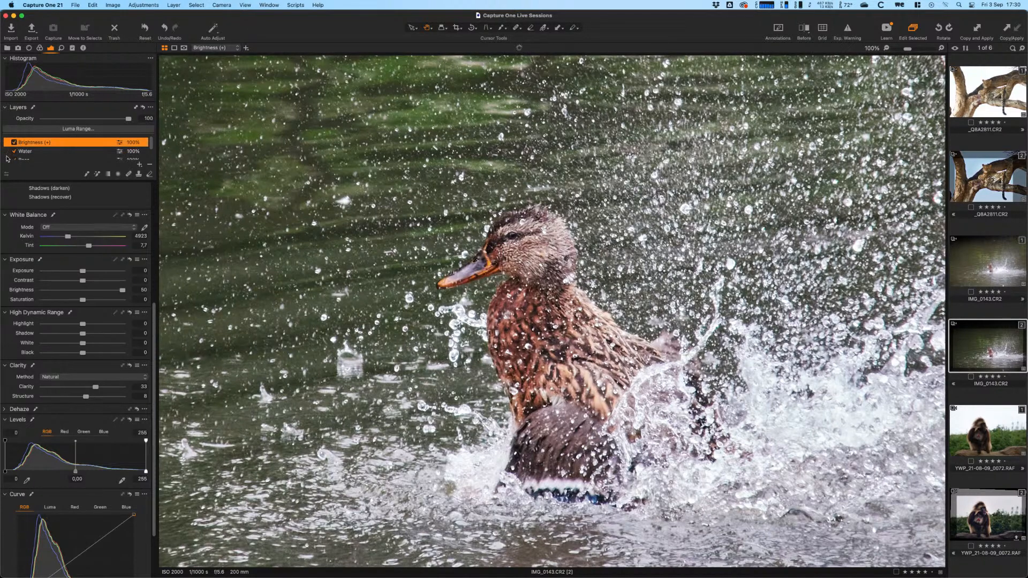
left_click(545, 289)
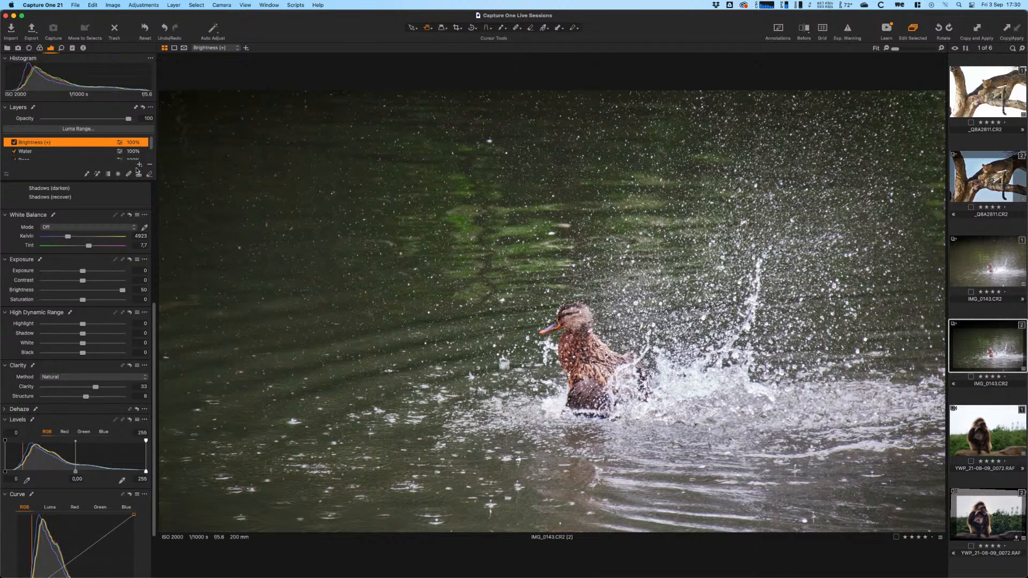
left_click(140, 165)
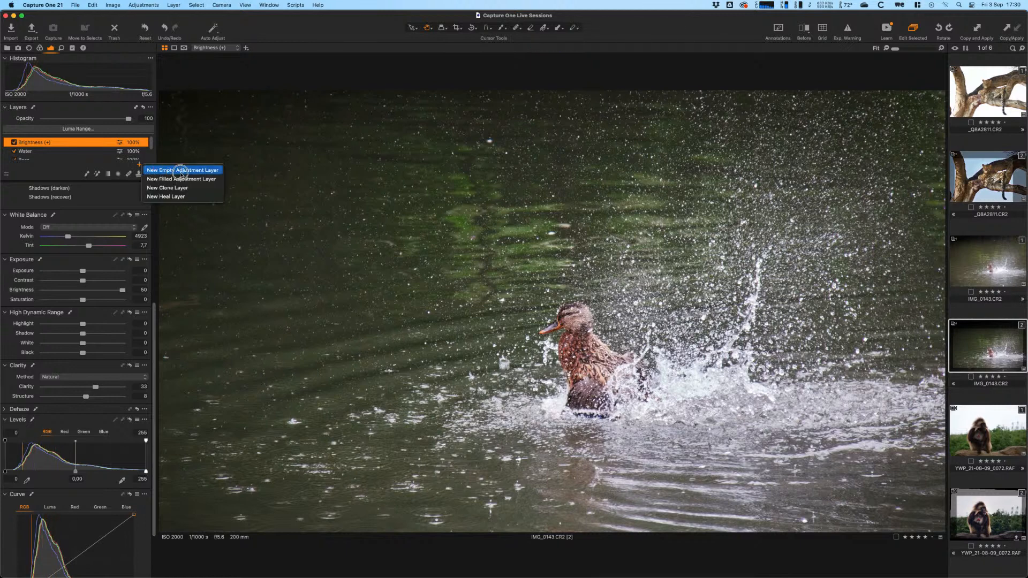
- Add an empty adjustment layer with a radial gradient mask drawn around the duck
left_click(190, 172)
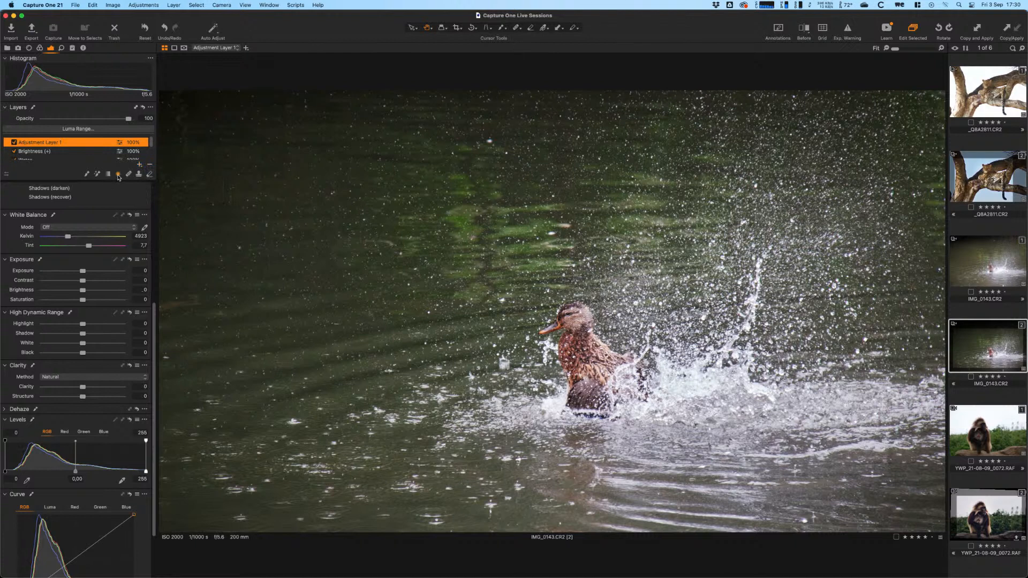
mouse_move(572, 345)
left_mouse_down()
mouse_move(649, 411)
mouse_move(649, 428)
left_mouse_up()
left_click_drag(592, 378, 627, 392)
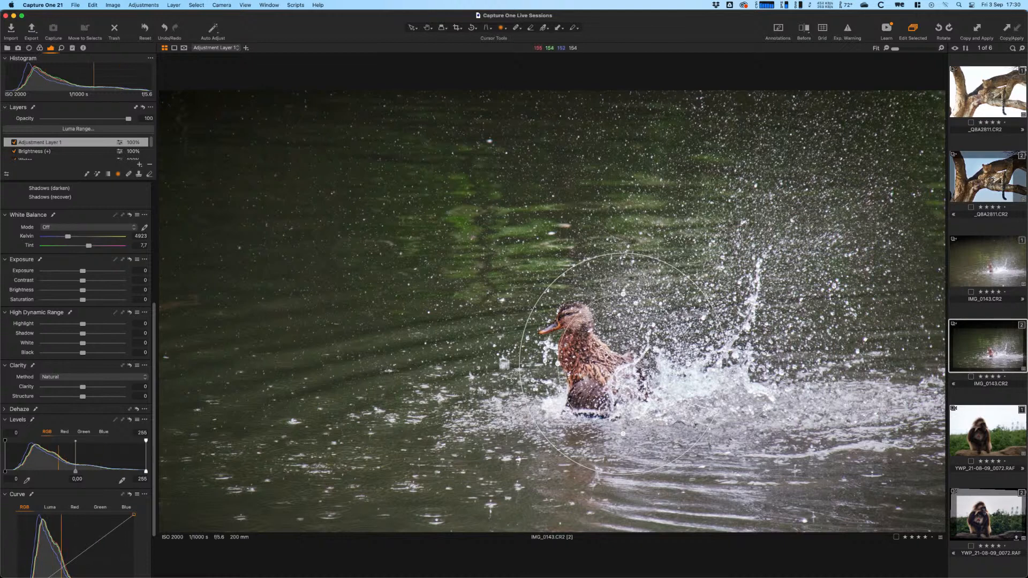
left_click_drag(553, 364, 540, 369)
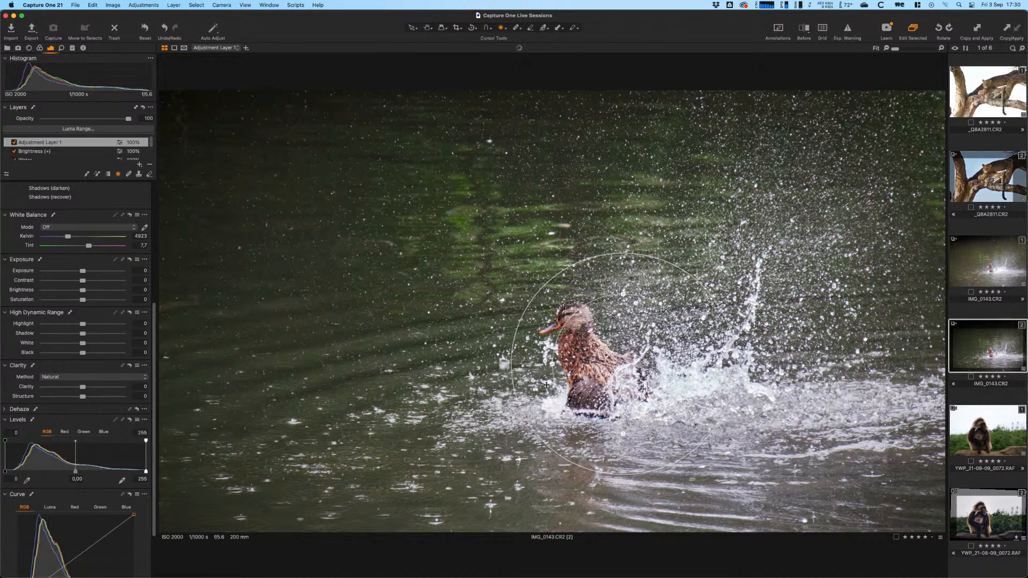
key("m")
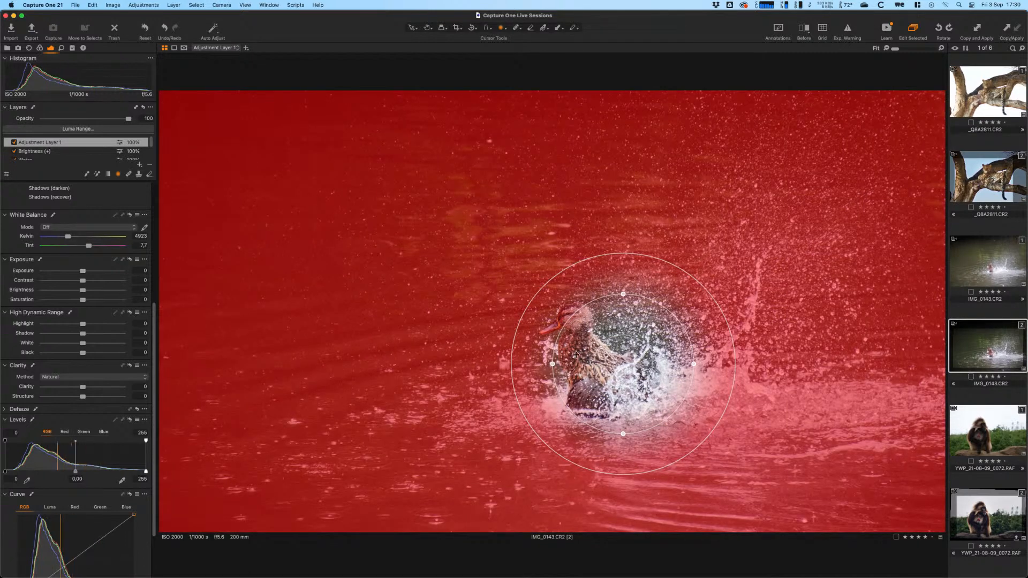
- Rotate, reposition and resize the radial mask into a horizontal ellipse over the duck and splash
left_click_drag(552, 364, 579, 311)
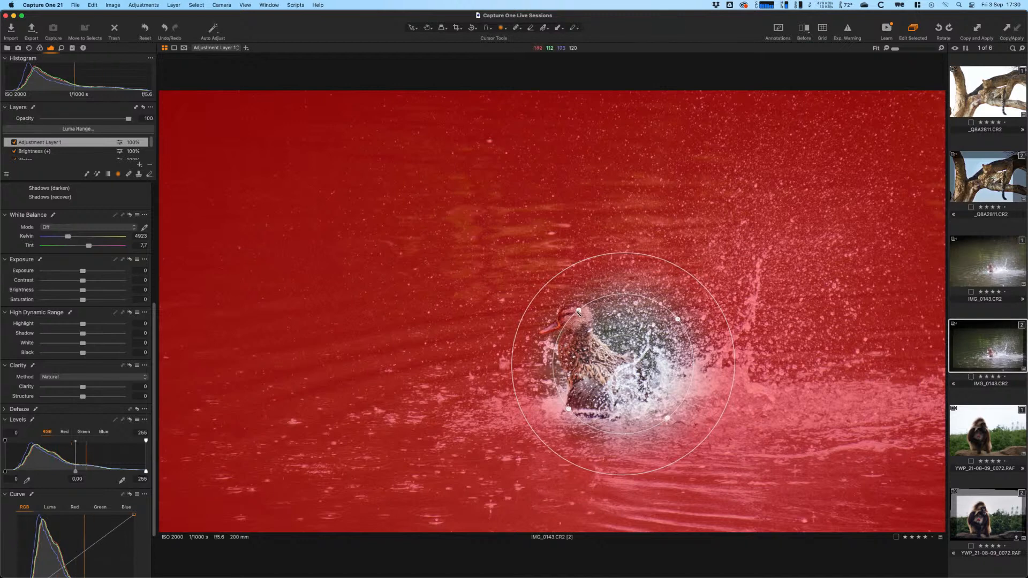
mouse_move(594, 368)
left_mouse_down()
mouse_move(566, 347)
mouse_move(613, 373)
left_mouse_up()
left_click_drag(564, 305, 561, 302)
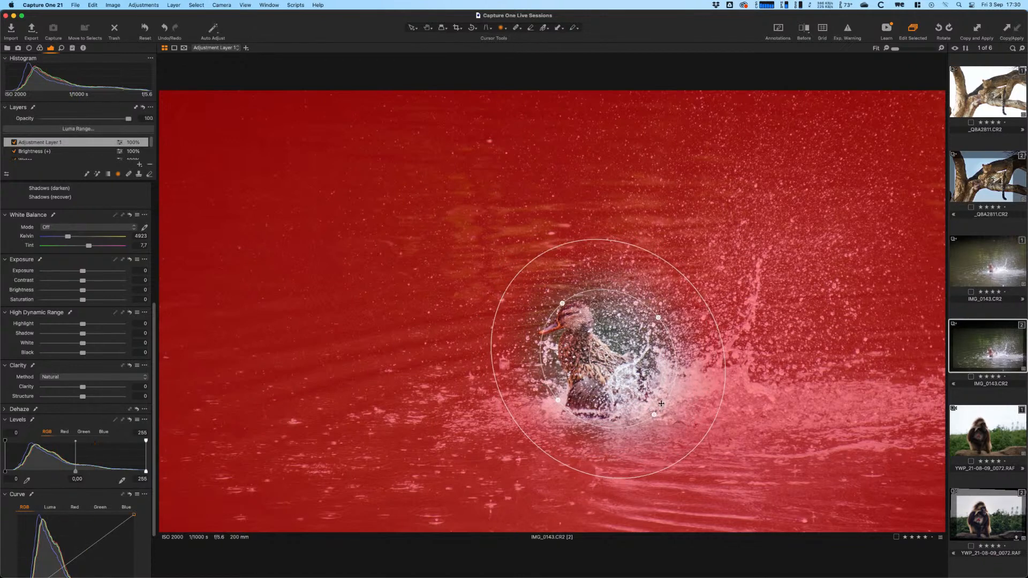
left_click_drag(655, 414, 671, 434)
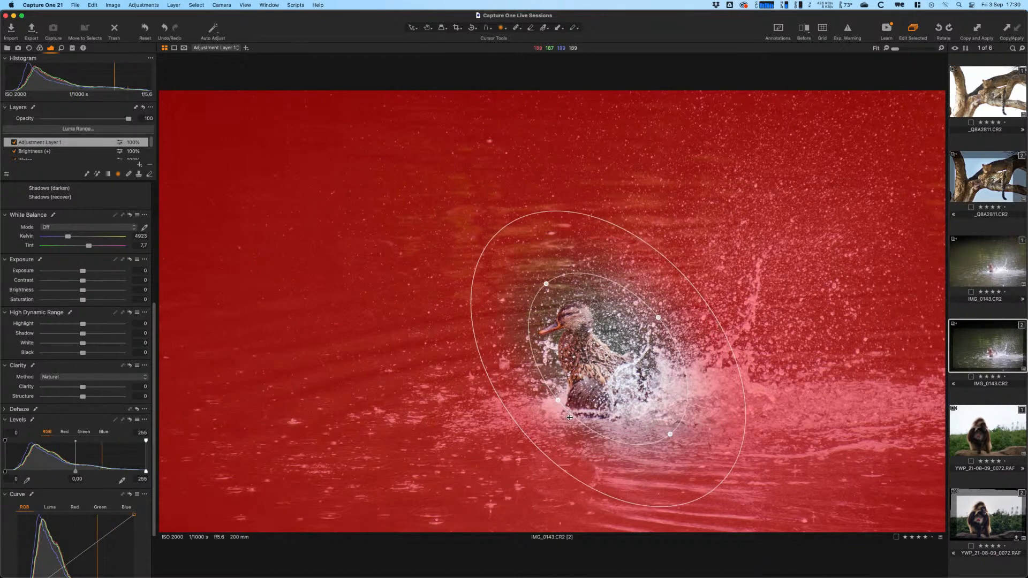
left_click_drag(571, 417, 630, 423)
left_click_drag(658, 378, 563, 387)
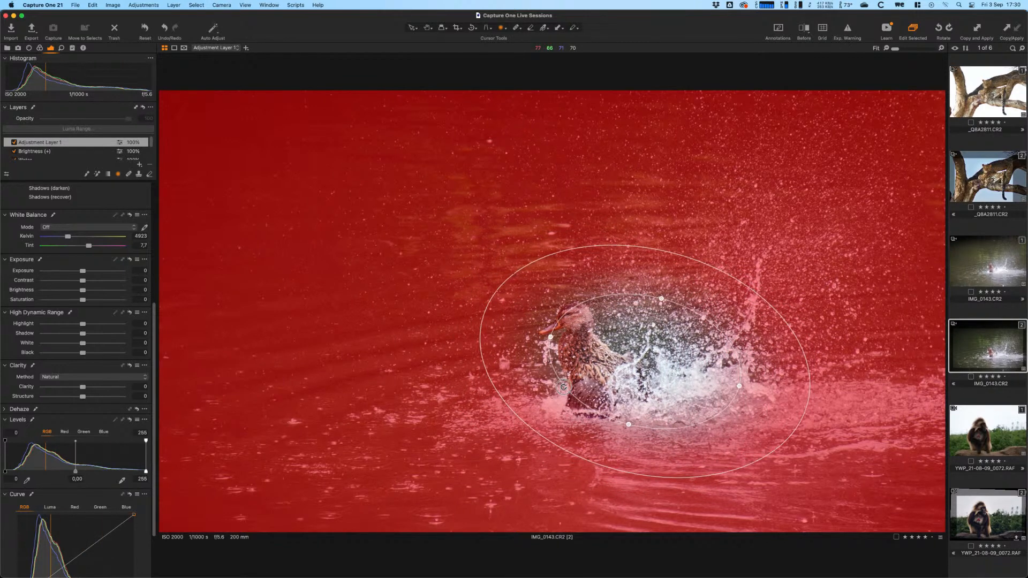
left_click_drag(658, 374, 653, 373)
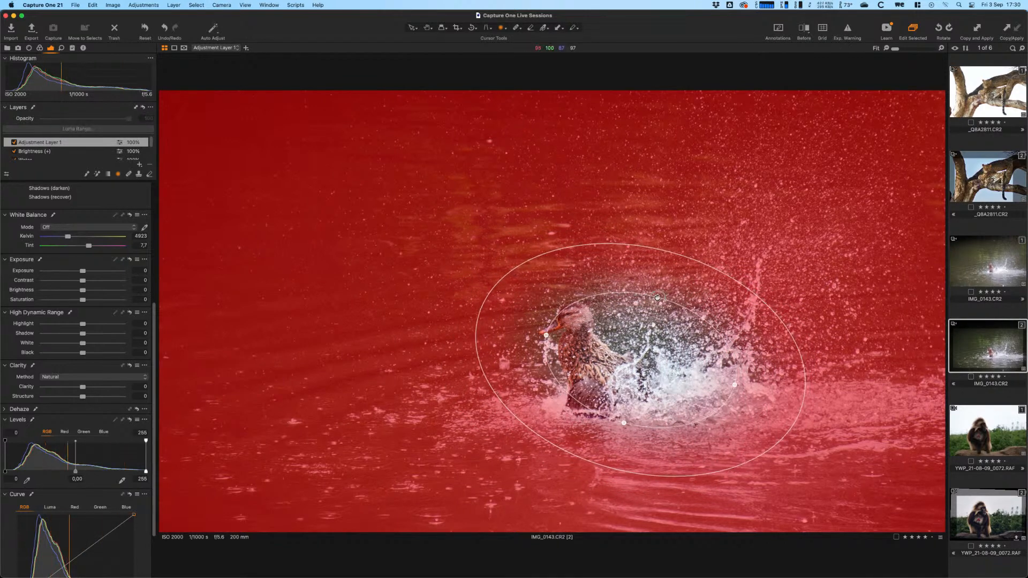
left_click_drag(657, 298, 657, 301)
key("m")
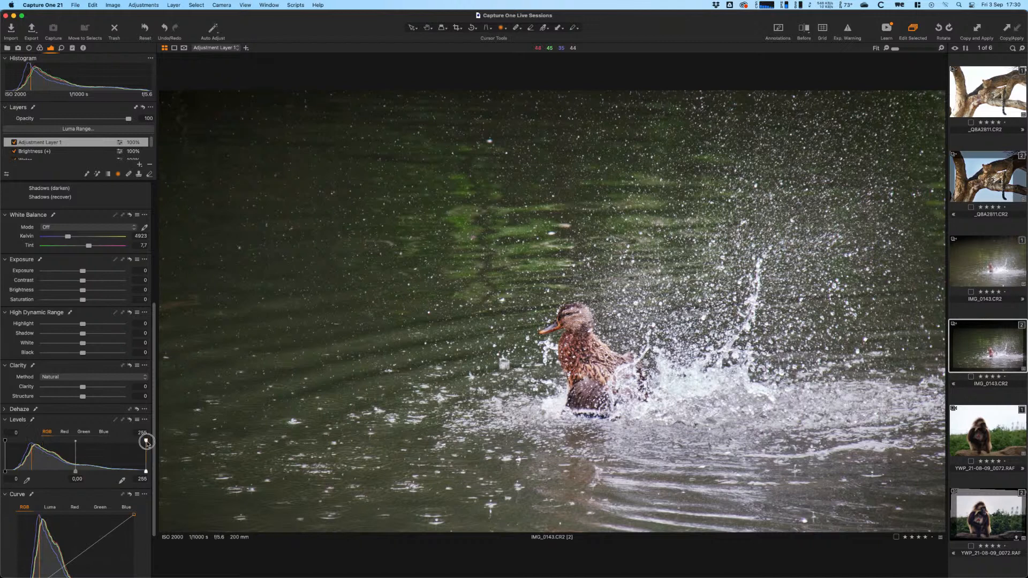
- Lower Adjustment Layer 1's Levels white point to 240 and compare it on and off
mouse_move(145, 439)
left_mouse_down()
mouse_move(120, 437)
mouse_move(137, 439)
left_mouse_up()
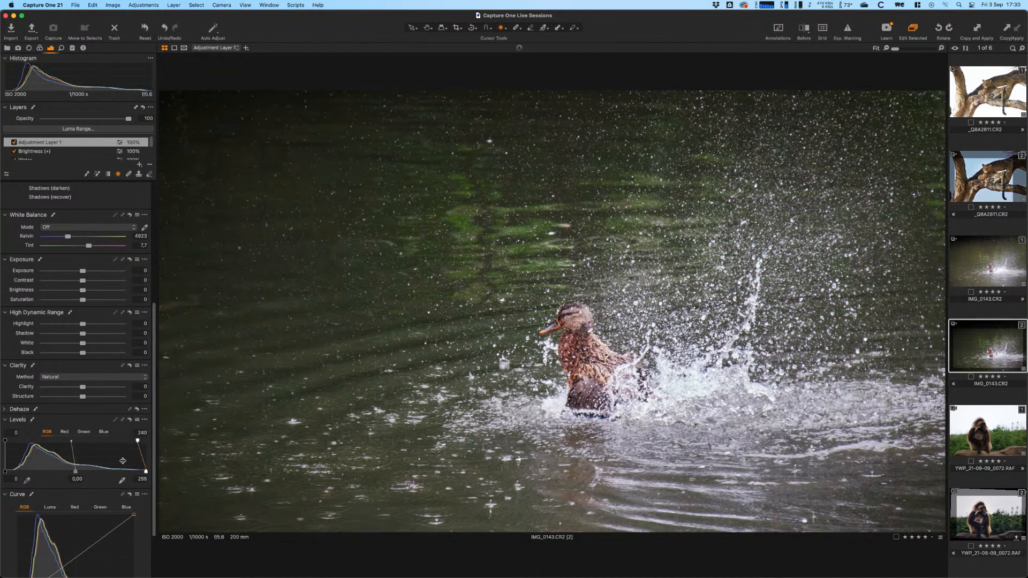
left_click(13, 142)
left_click(13, 143)
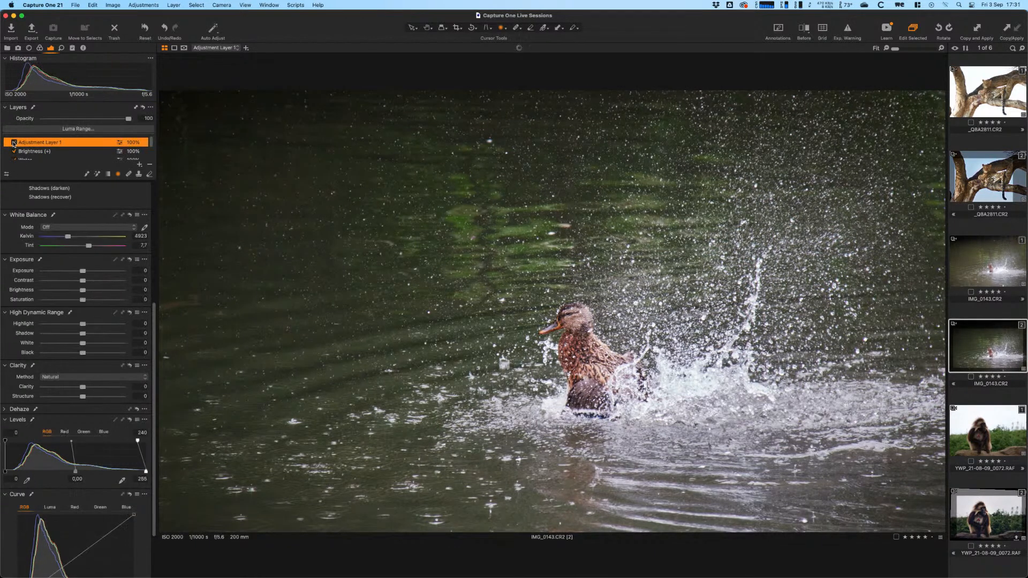
left_click(14, 142)
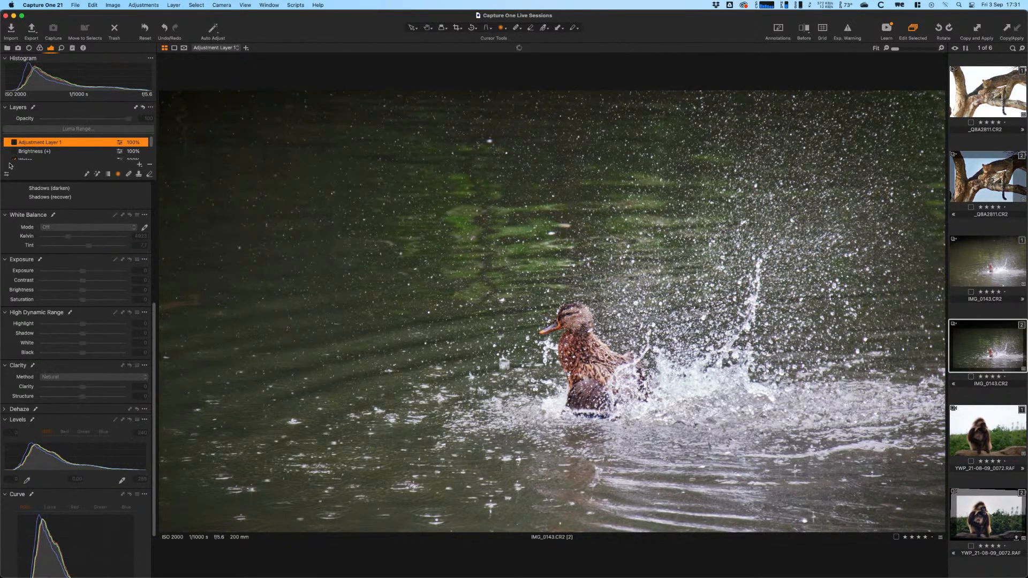
left_click(13, 142)
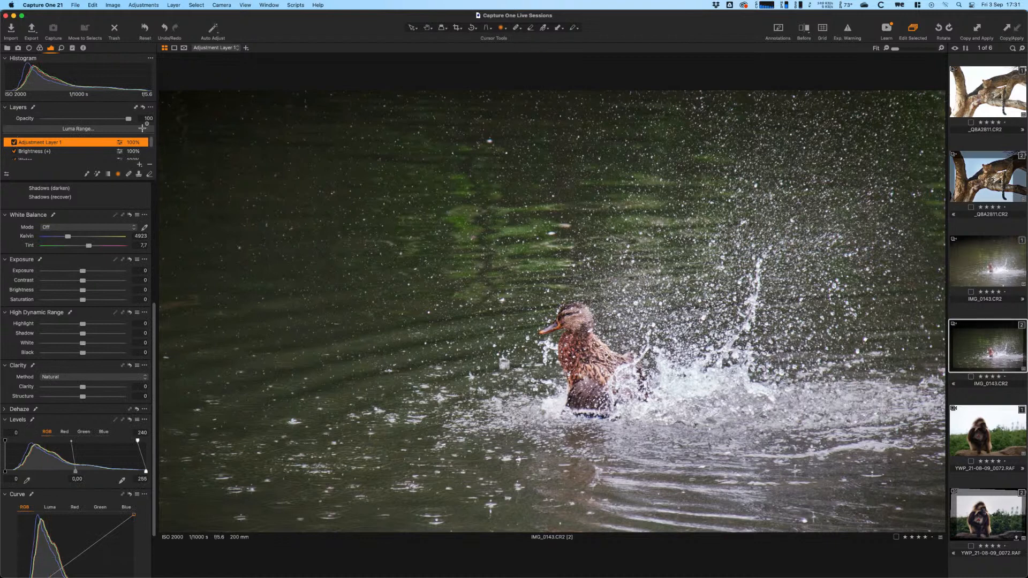
key("v")
left_click(140, 164)
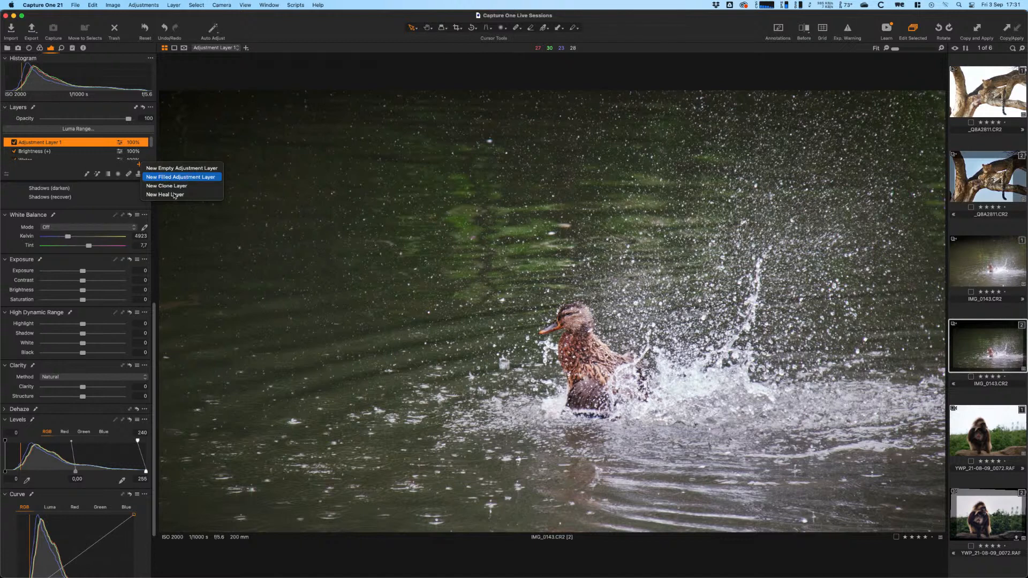
- Add a new filled adjustment layer and rename it 'Color'
left_click(193, 179)
left_click_drag(150, 143, 151, 153)
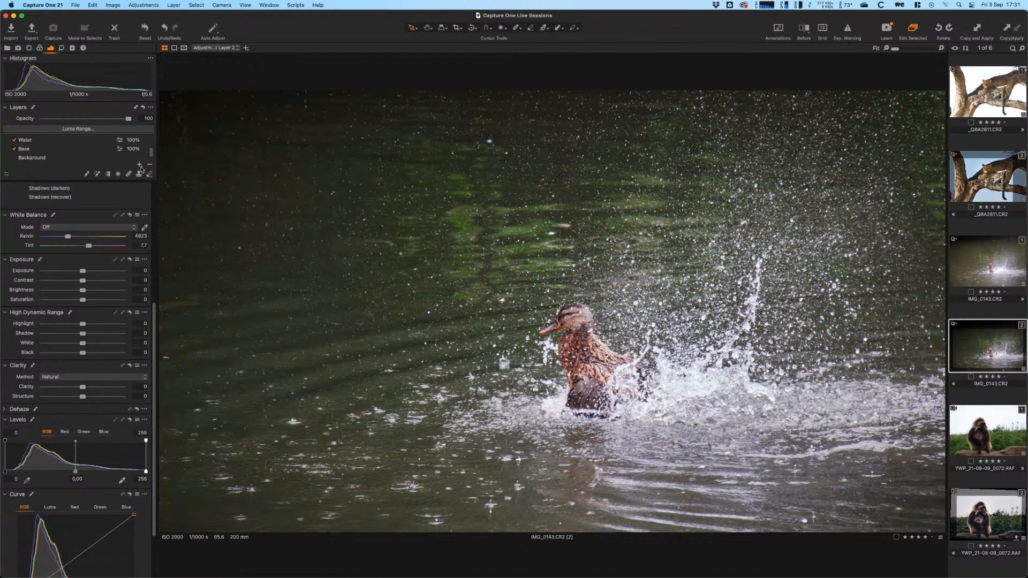
left_click_drag(152, 155, 150, 138)
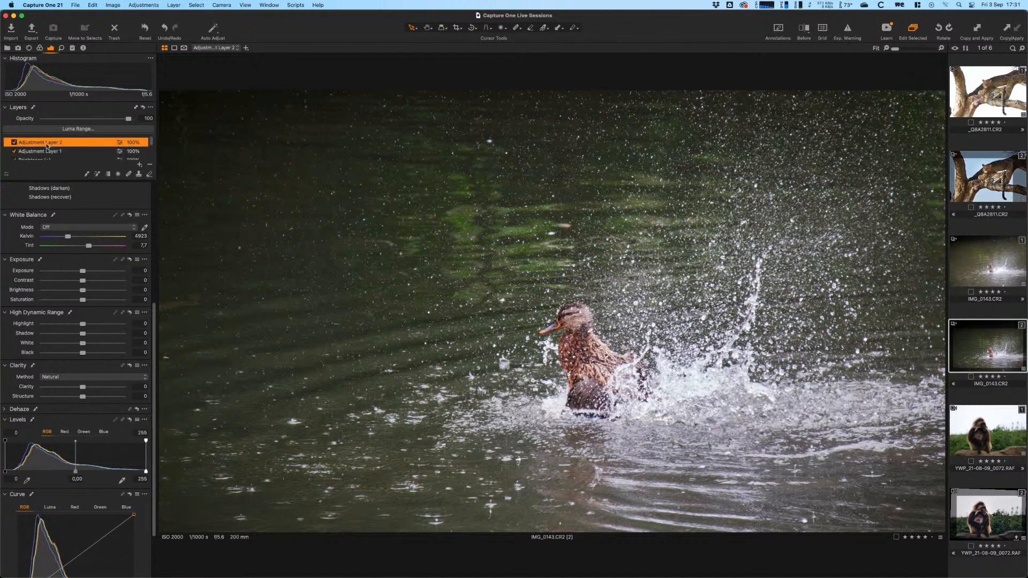
double_click(47, 142)
type("Color")
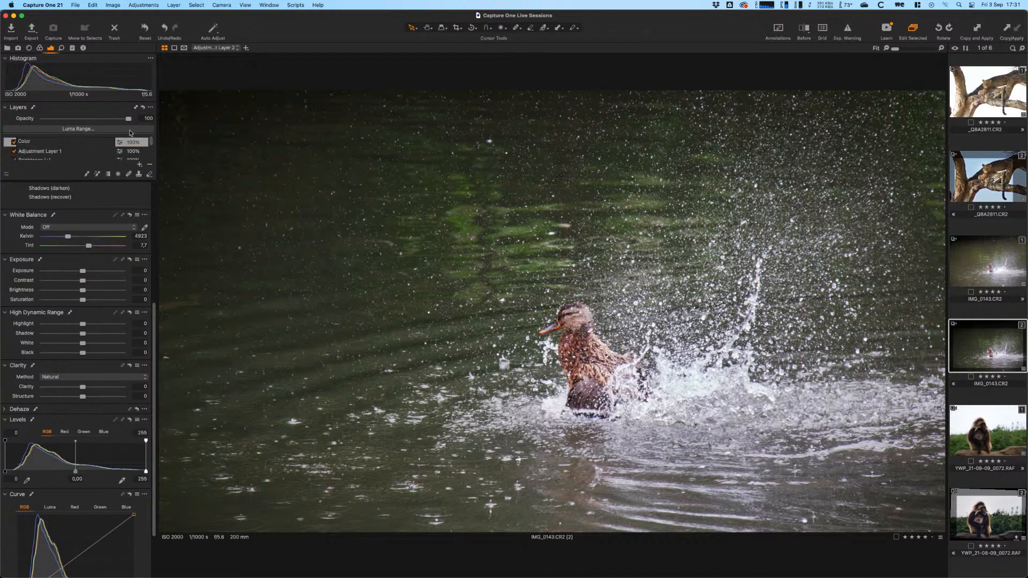
key("Return")
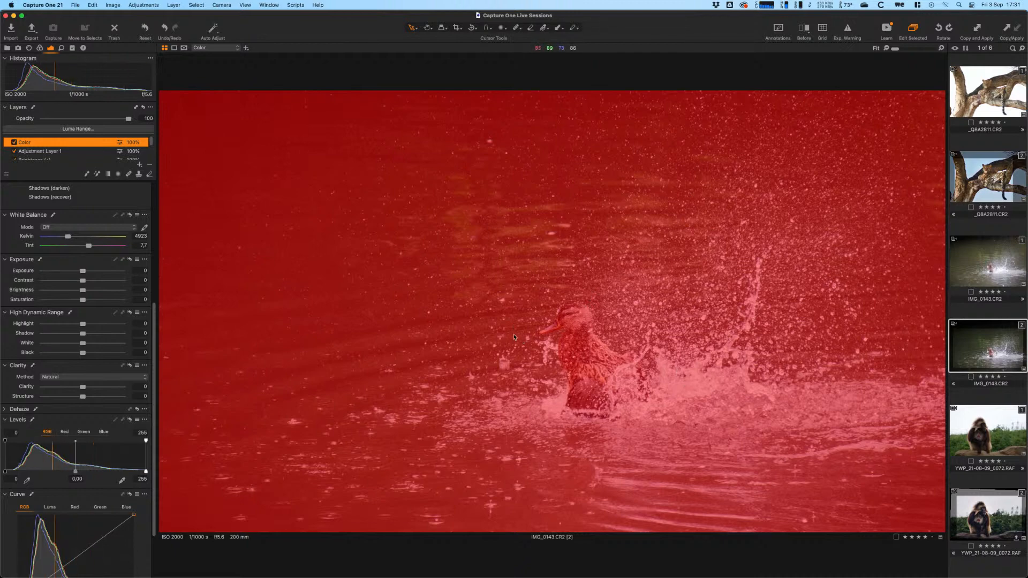
key("m")
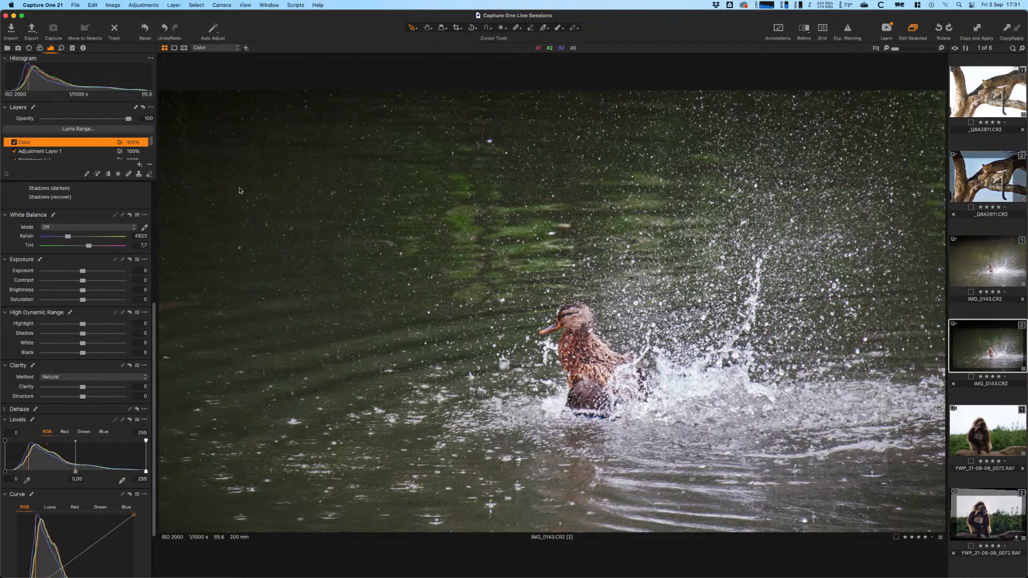
- Bring up the Color Balance wheels in the Color tool tab
left_click(39, 48)
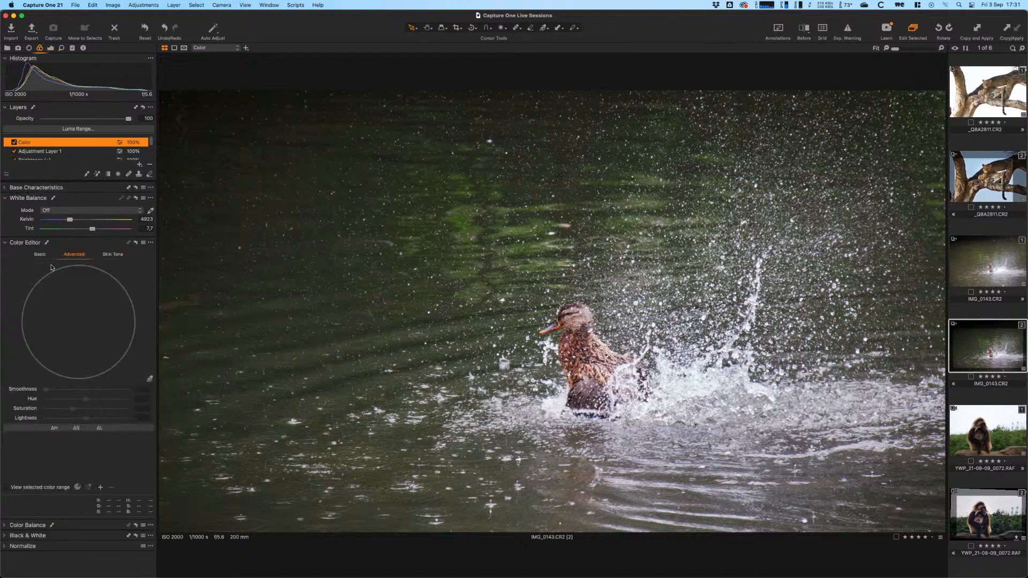
left_click(4, 243)
left_click(5, 253)
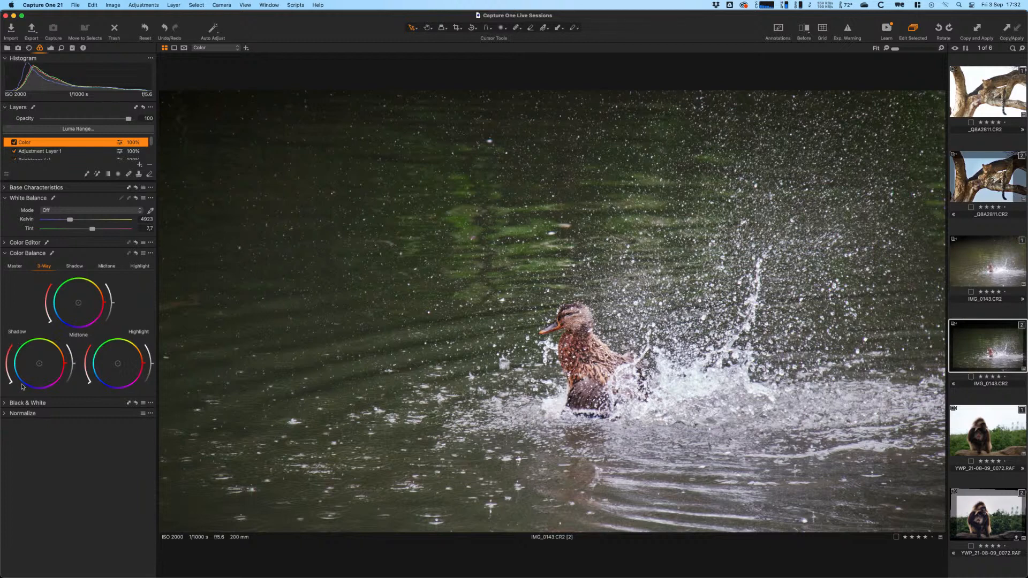
- Push the Shadow wheel toward blue and raise its saturation for a strong blue shadow tint
left_click_drag(36, 368, 36, 369)
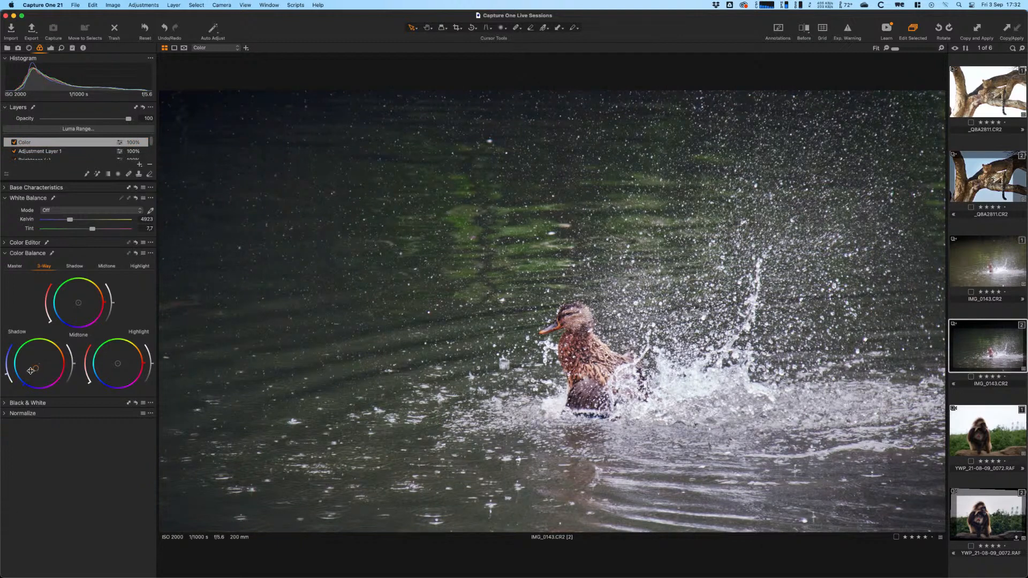
mouse_move(6, 375)
left_mouse_down()
mouse_move(3, 354)
mouse_move(3, 373)
left_mouse_up()
- Tint the highlights orange with stronger saturation, then compare the Color layer off and on
left_click(135, 346)
left_click_drag(89, 382, 85, 371)
left_click_drag(134, 349, 140, 351)
left_click(14, 142)
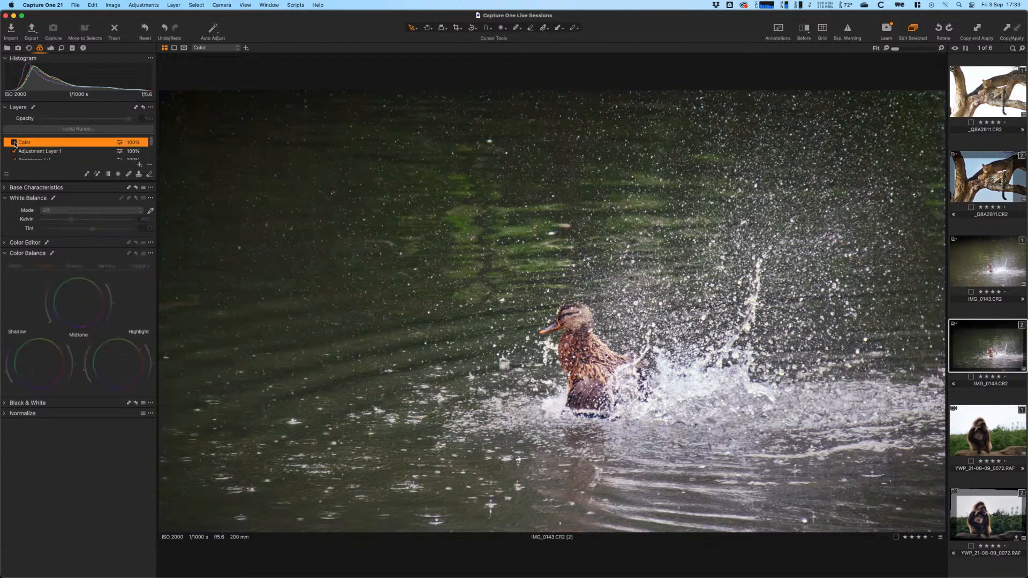
left_click(14, 142)
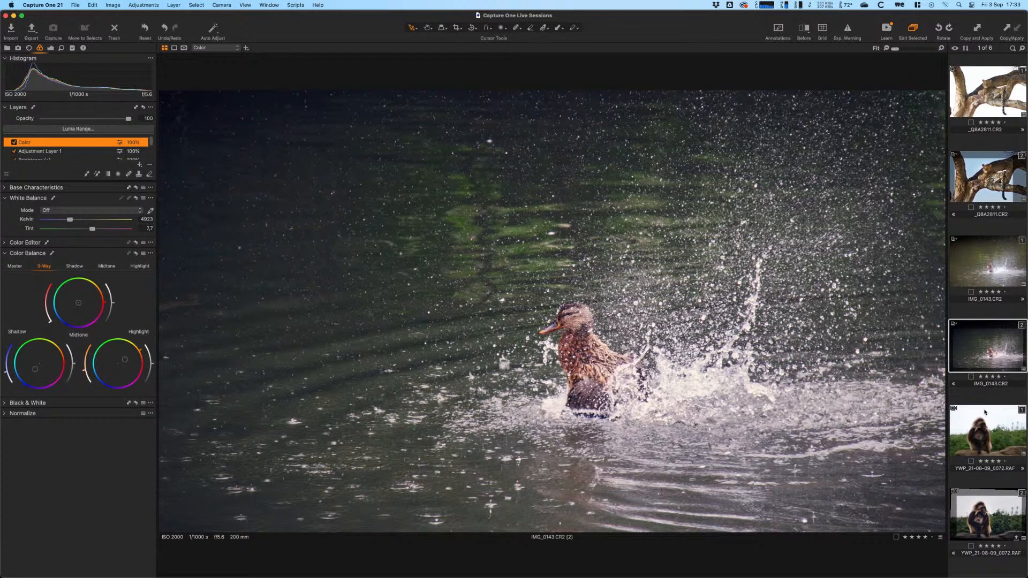
- Open the second variant of YWP_21-08-09_0072.RAF and reset all its adjustments
left_click(994, 453)
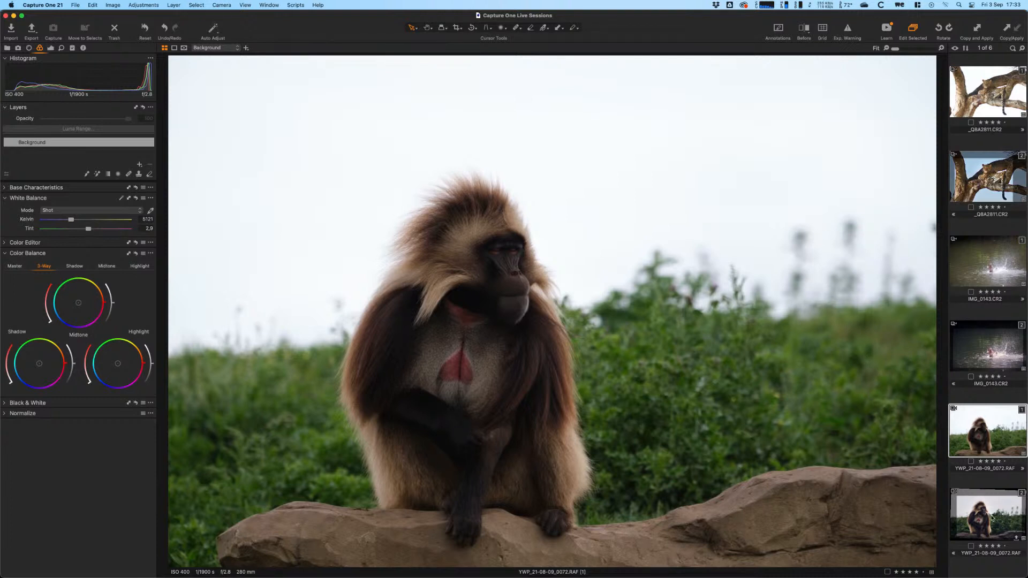
left_click(963, 534)
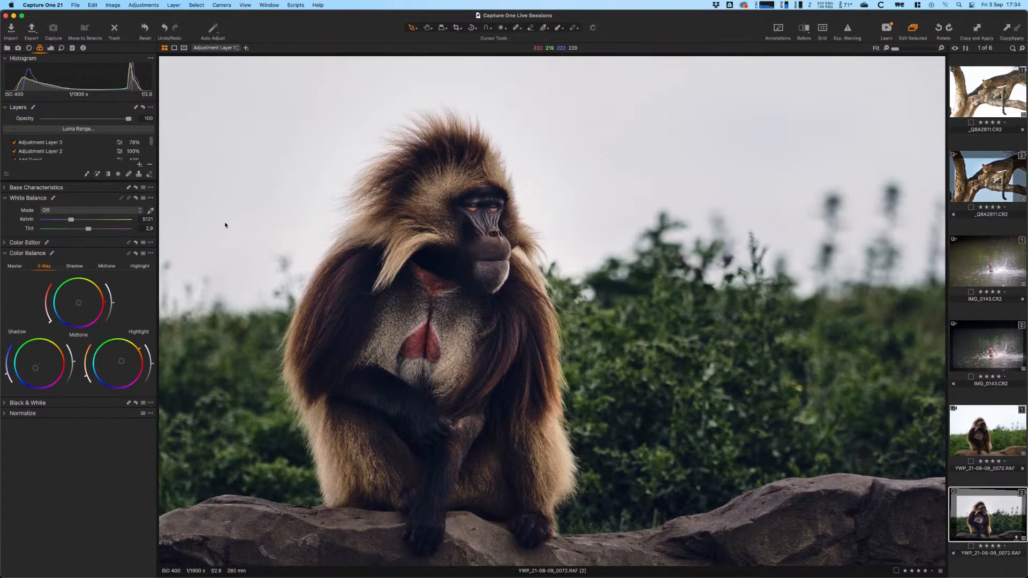
left_click(145, 29)
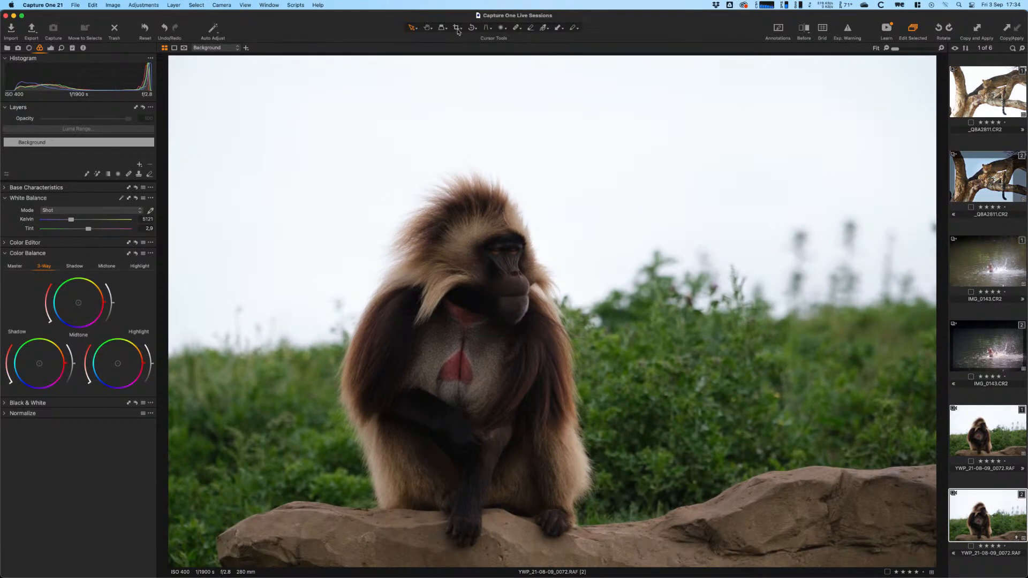
- Crop the baboon photo at 2x3, lowering the top edge and nudging the frame into place
left_click(458, 29)
left_click_drag(457, 30, 474, 105)
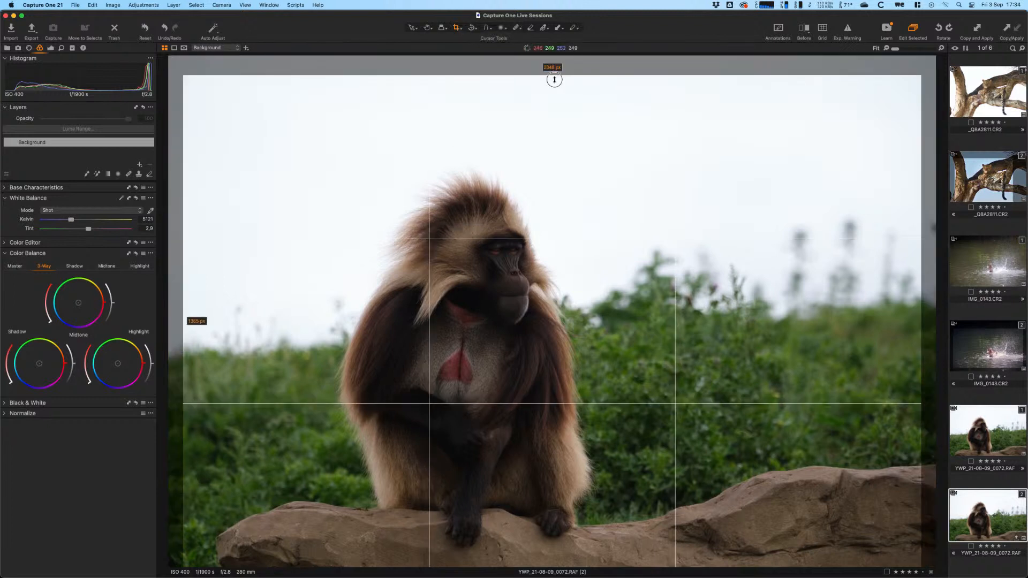
left_click_drag(595, 209, 594, 176)
left_click_drag(577, 91, 578, 100)
key("v")
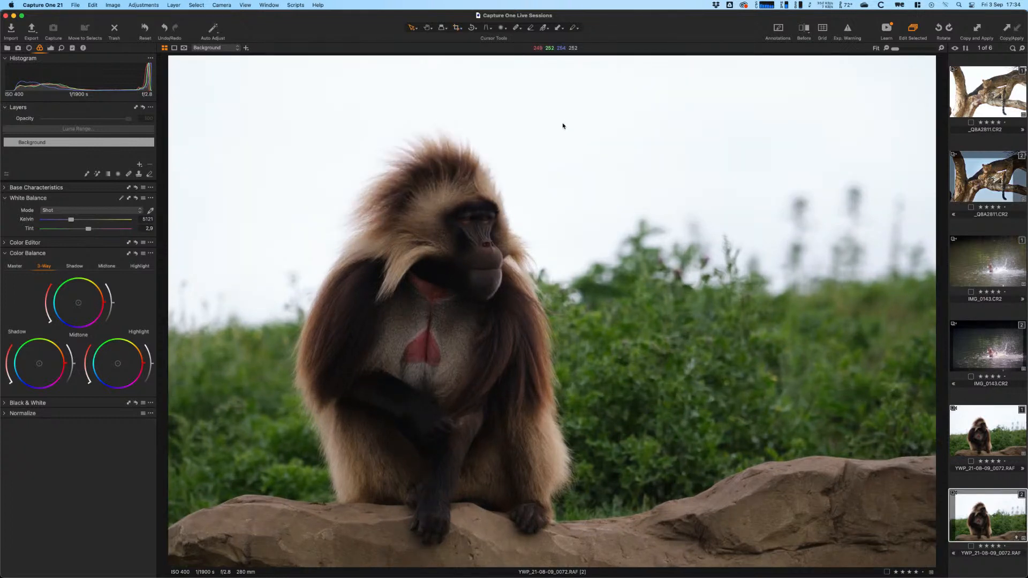
key("c")
left_click_drag(672, 343, 676, 346)
key("v")
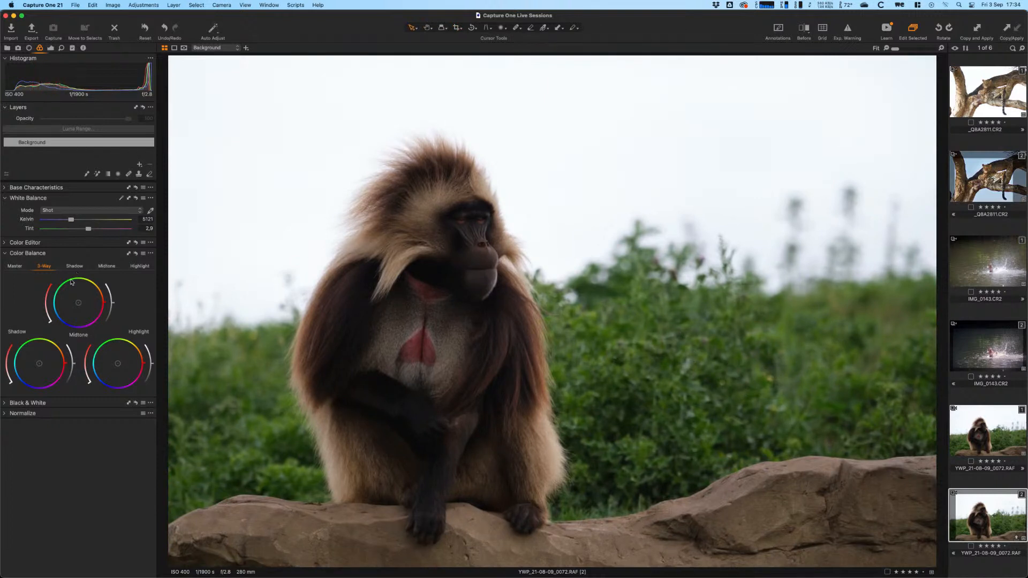
- Add a filled adjustment layer named 'Base' and check that its mask covers the whole image
left_click(50, 48)
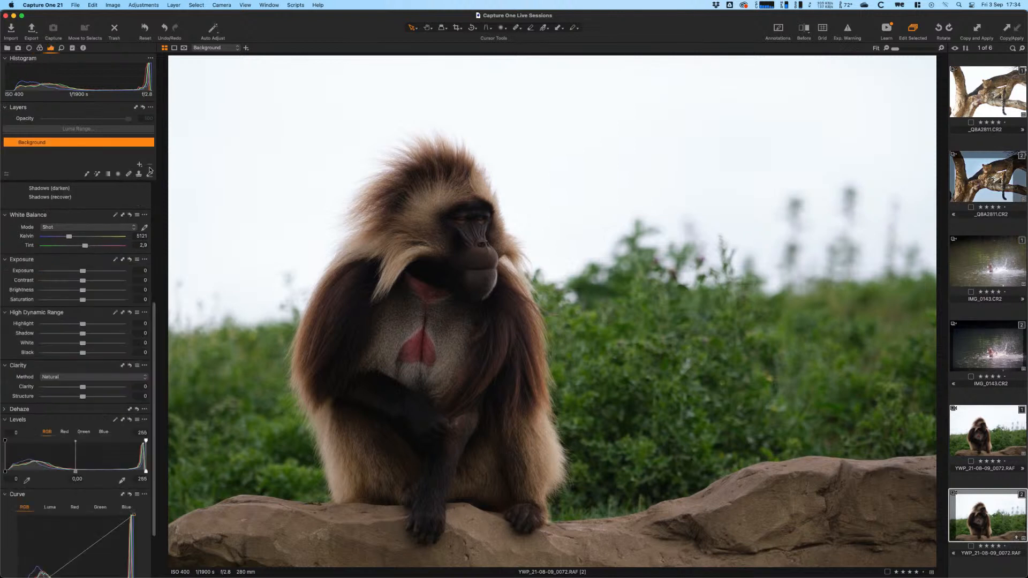
left_click(139, 165)
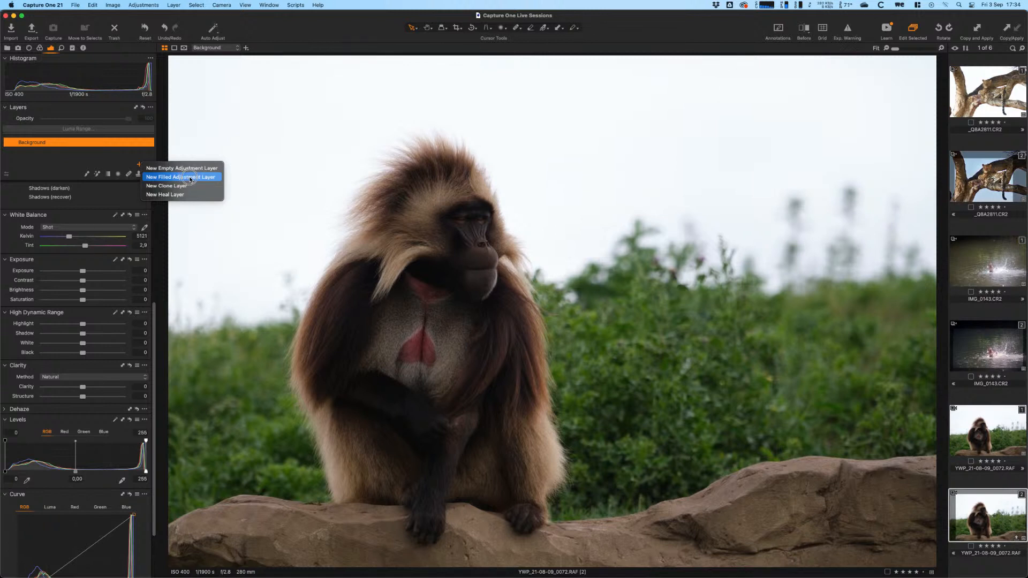
left_click(188, 178)
double_click(45, 145)
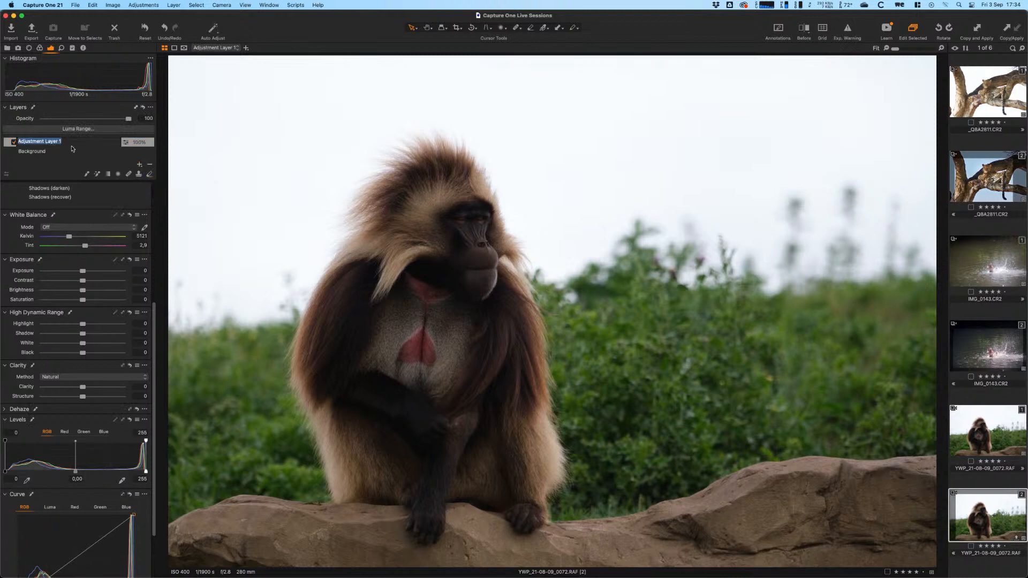
type("Base")
key("Return")
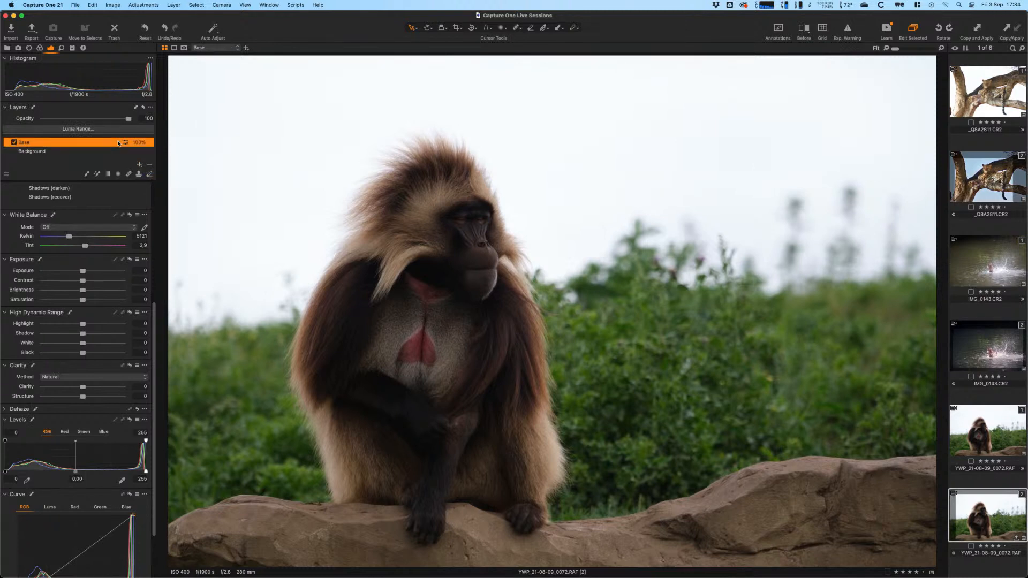
key("m")
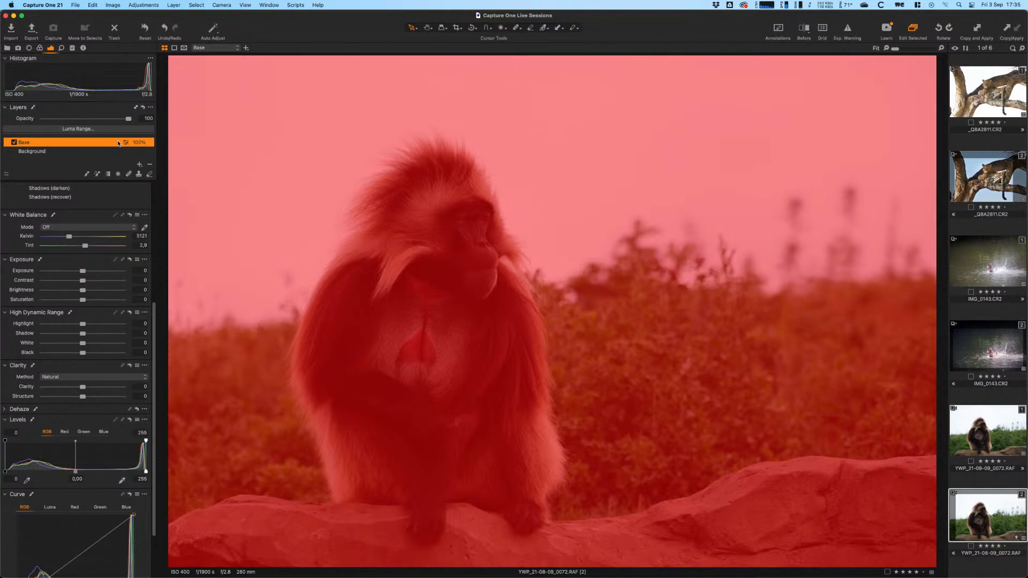
key("m")
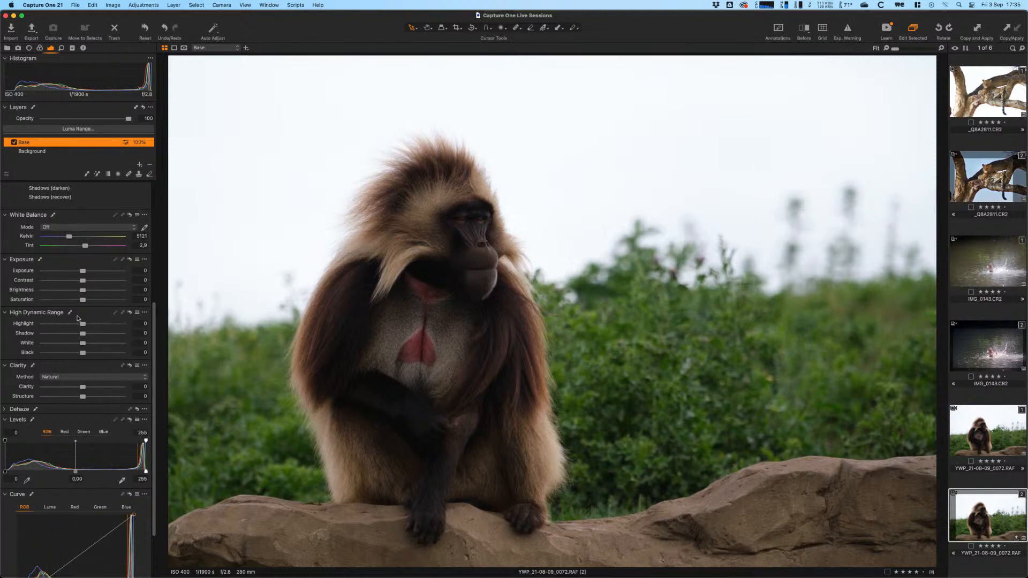
- Set Highlight -35, Shadow 10, Saturation 15 and Clarity 4 on the Base layer
left_click_drag(85, 325, 87, 301)
left_click_drag(151, 354, 152, 369)
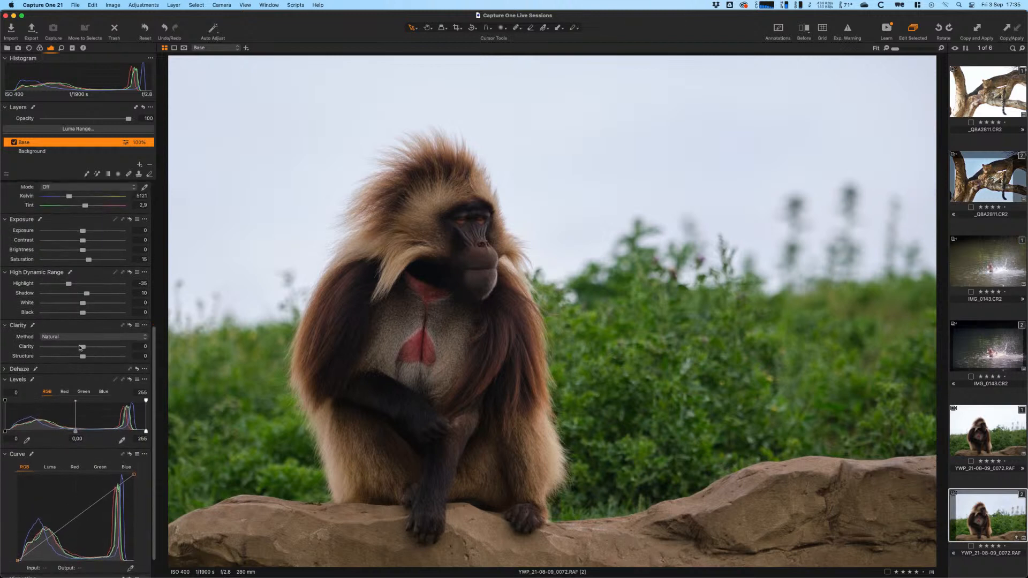
left_click_drag(79, 348, 84, 347)
- Add shadow and highlight points on the Luma tone curve
scroll(154, 374, "down", 2)
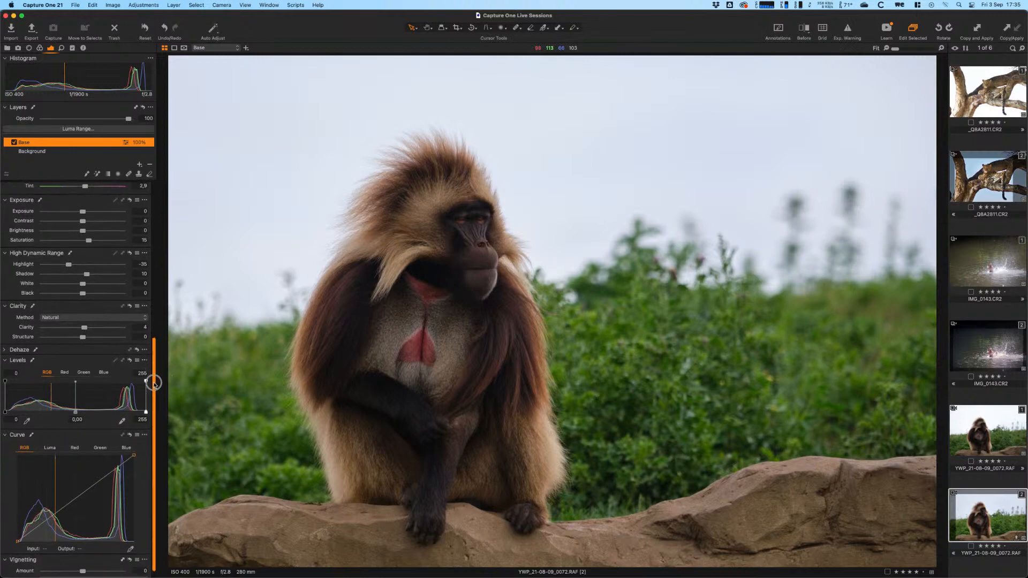
scroll(159, 428, "down", 1)
left_click(50, 438)
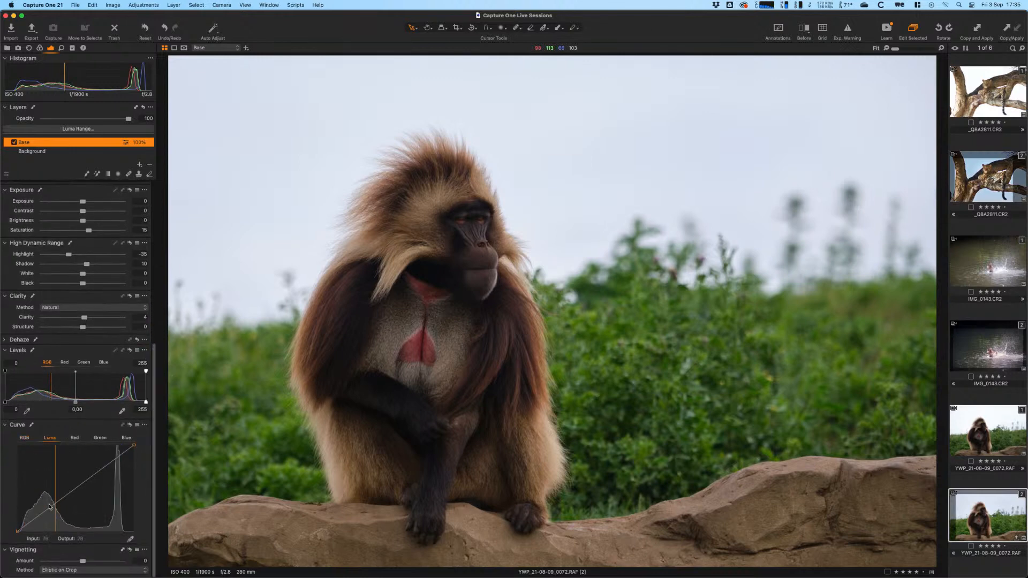
left_click(52, 508)
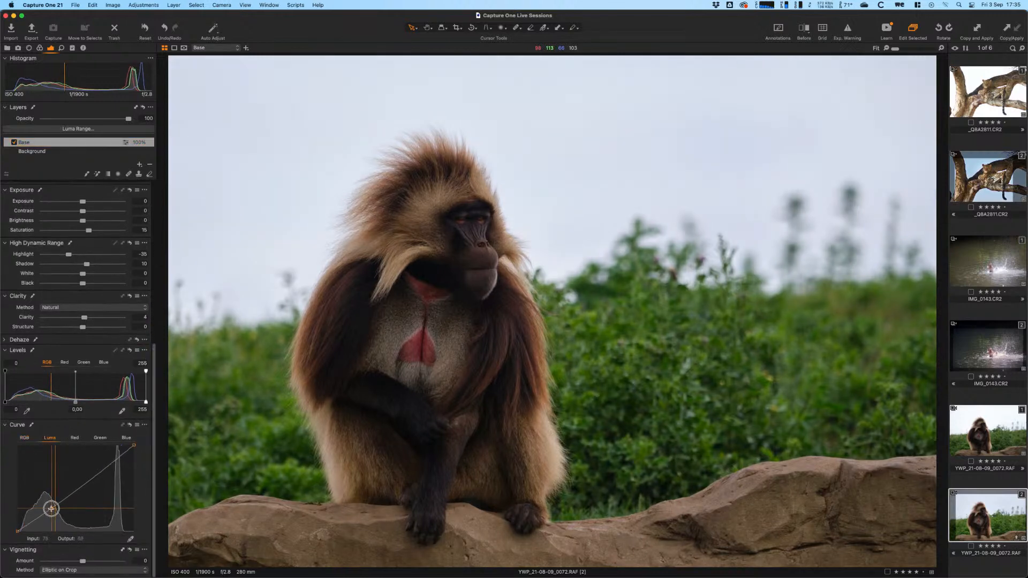
left_click(96, 472)
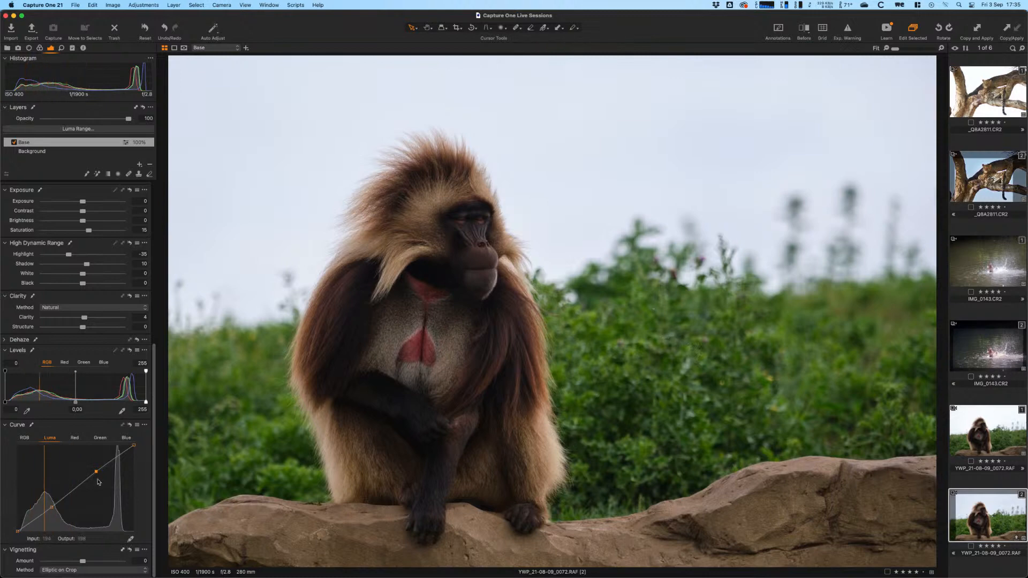
left_click(49, 511)
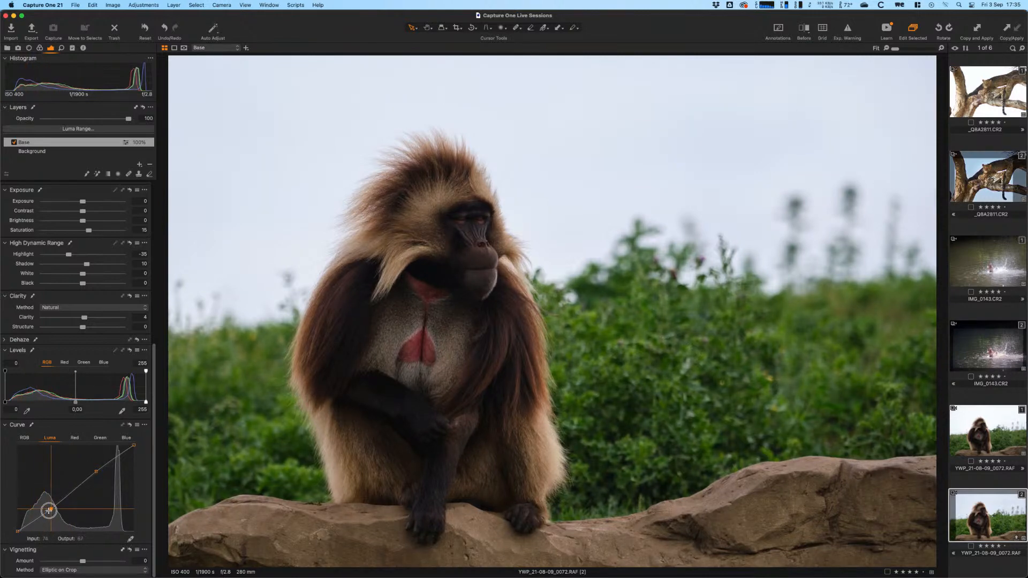
left_click(95, 472)
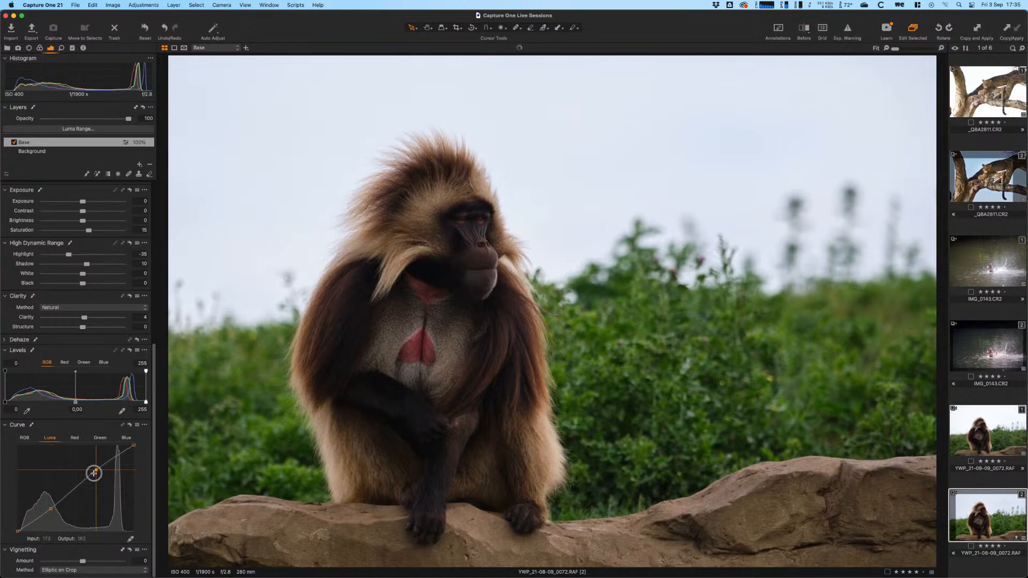
- Try shadow and highlight points on the RGB curve, then reset the curve and return to Luma
left_click(23, 438)
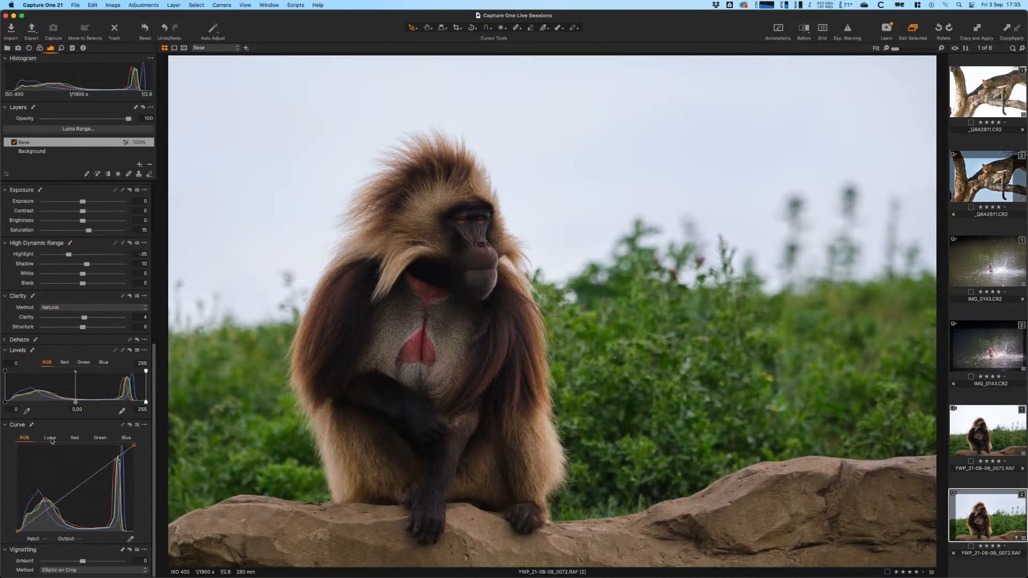
left_click(51, 509)
left_click(93, 470)
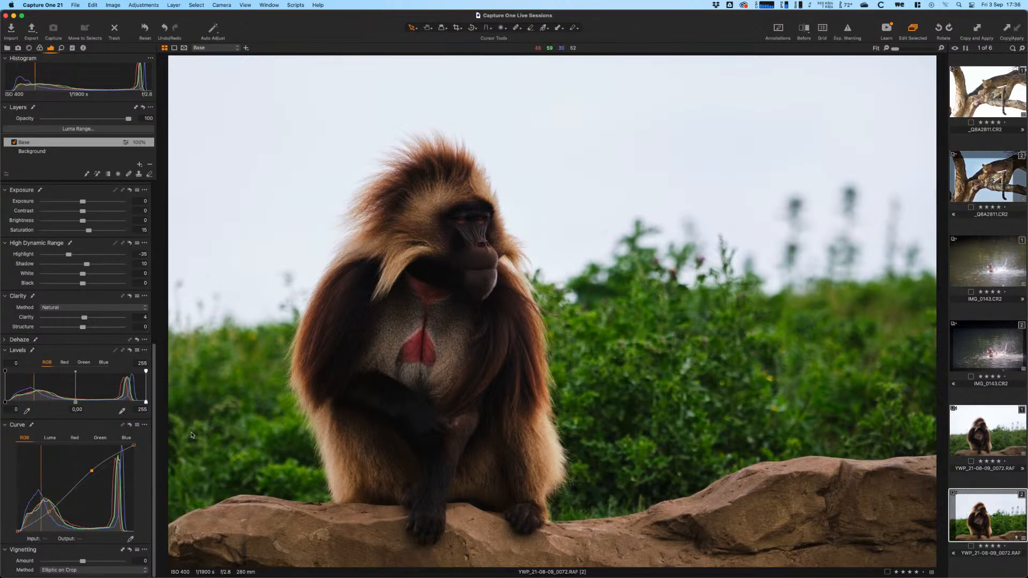
left_click(129, 424)
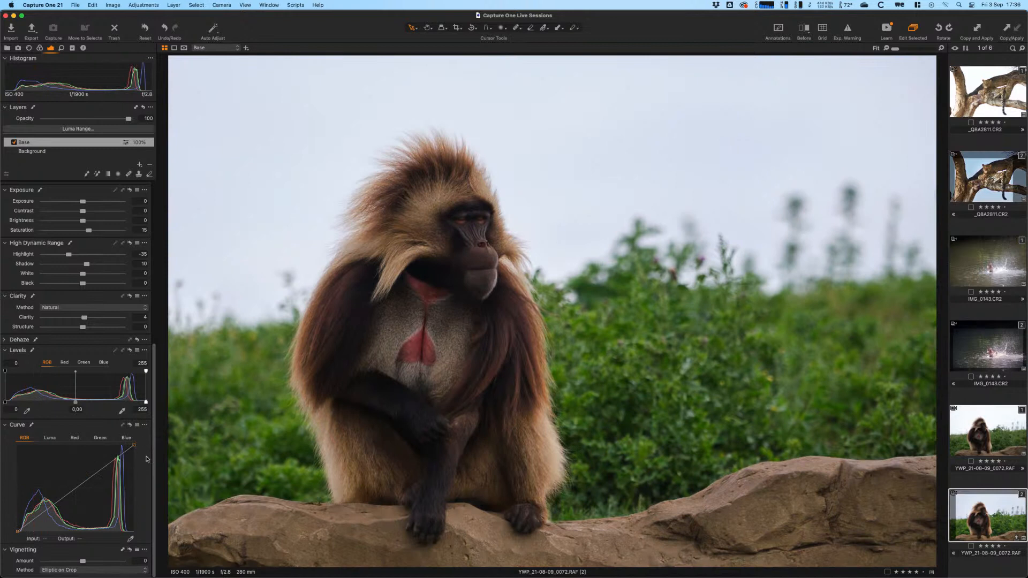
left_click(50, 437)
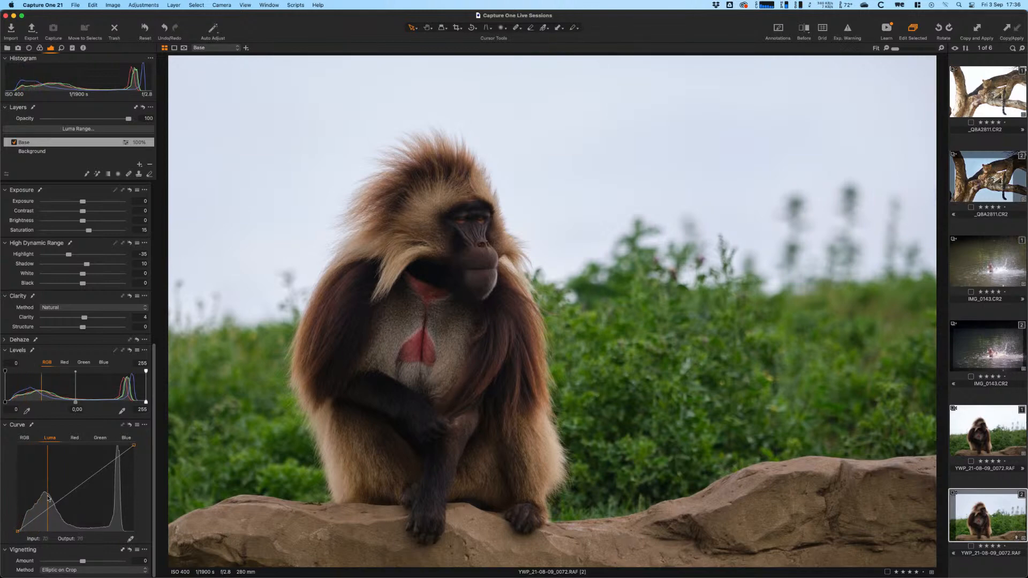
- Deepen the shadows and lift the highlights on the Luma curve
left_click_drag(51, 506, 51, 509)
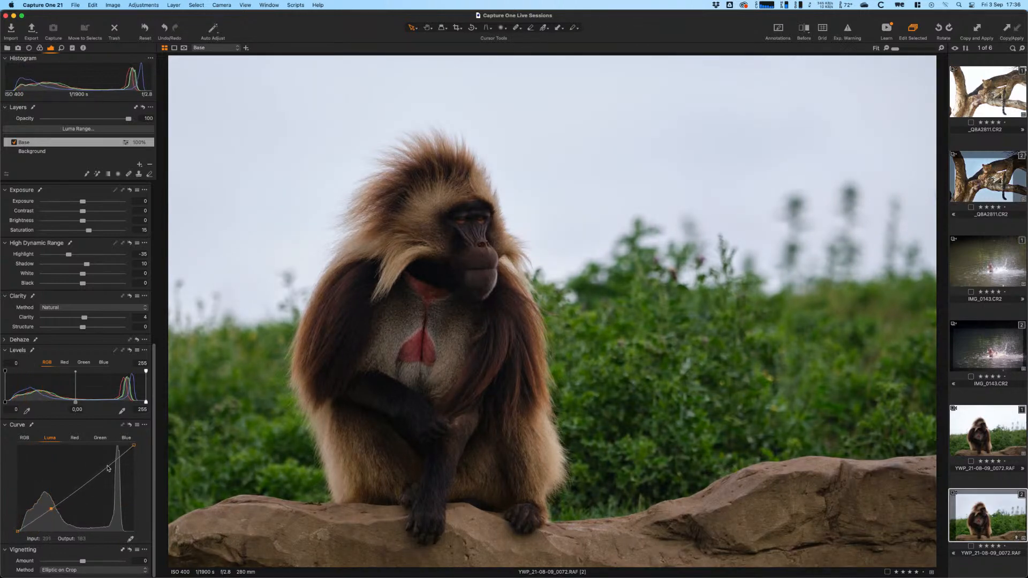
left_click_drag(101, 471, 99, 466)
left_click_drag(51, 509, 49, 512)
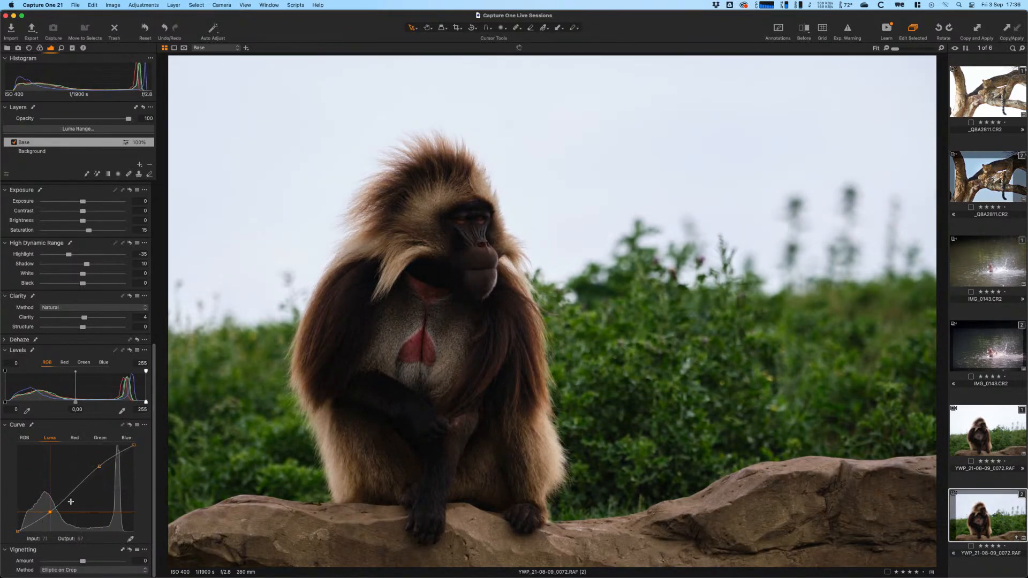
- Lower saturation to 13, settle Shadow at 8, and select the Shadows (recover) style brush
left_click_drag(88, 231, 88, 232)
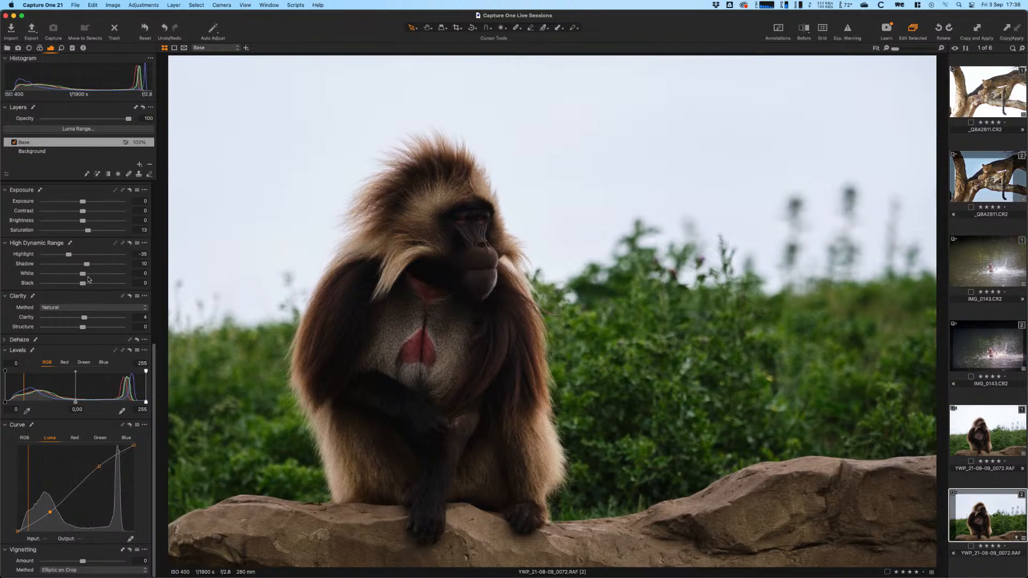
left_click_drag(89, 267, 97, 266)
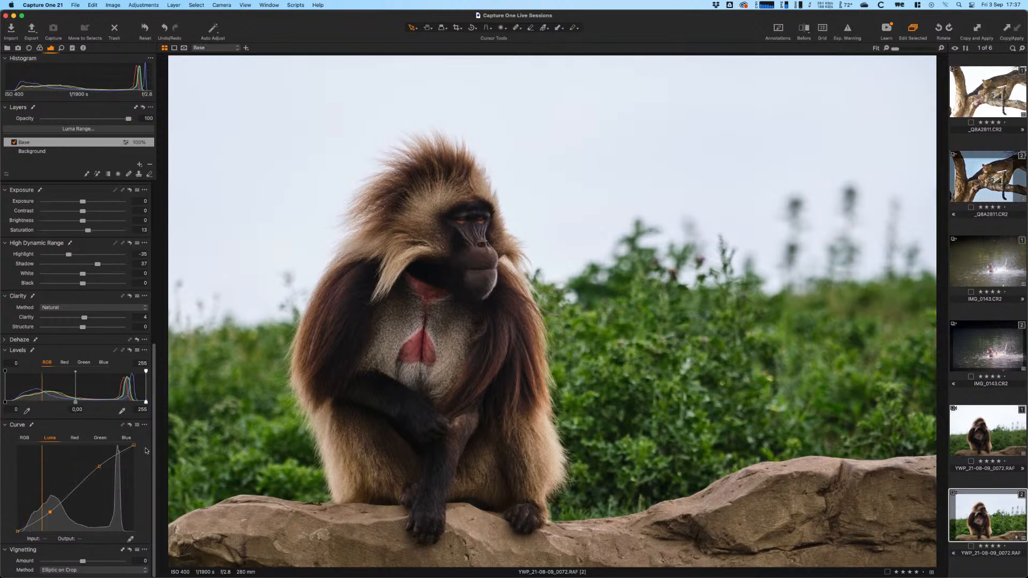
left_click_drag(97, 263, 85, 264)
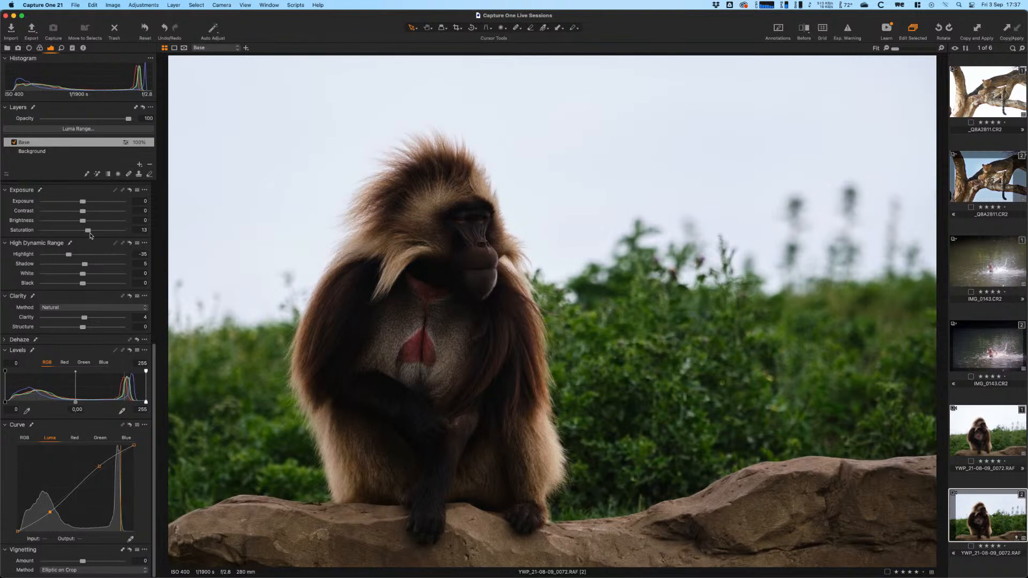
left_click_drag(88, 265, 86, 265)
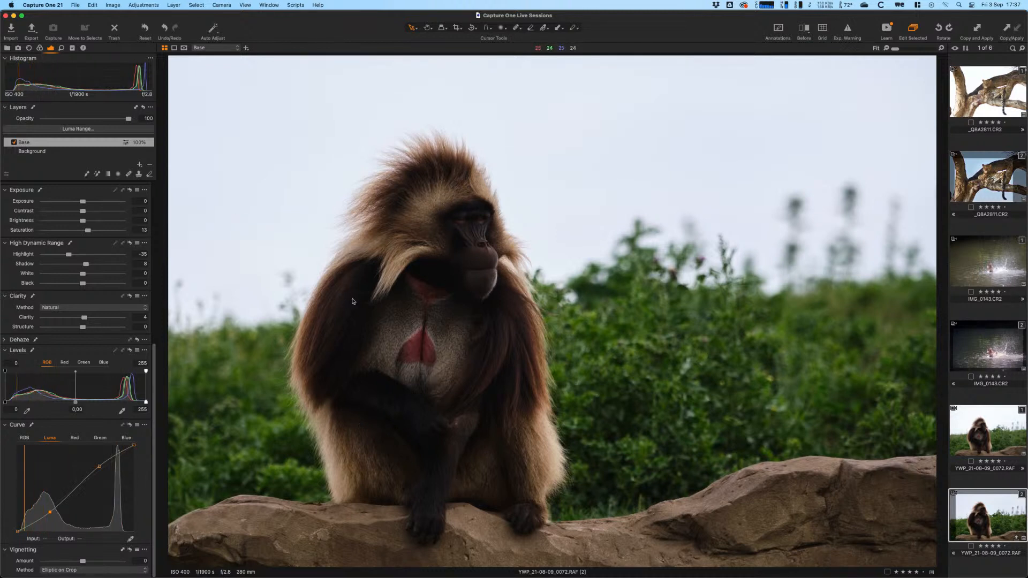
left_click_drag(154, 367, 155, 205)
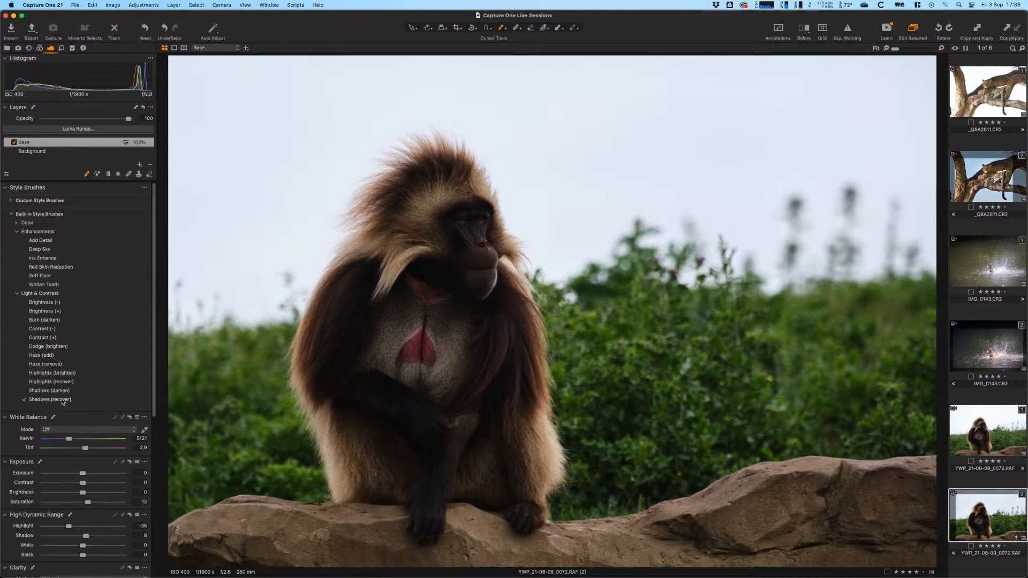
- Enlarge the brush and paint Shadows (recover) over the baboon's dark arm
right_click(408, 309)
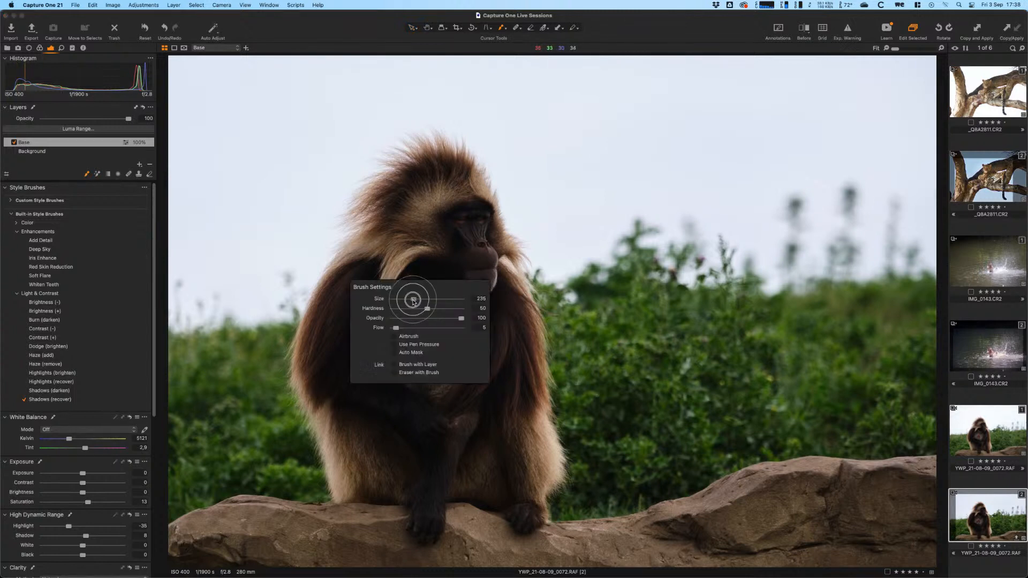
left_click_drag(413, 302, 415, 299)
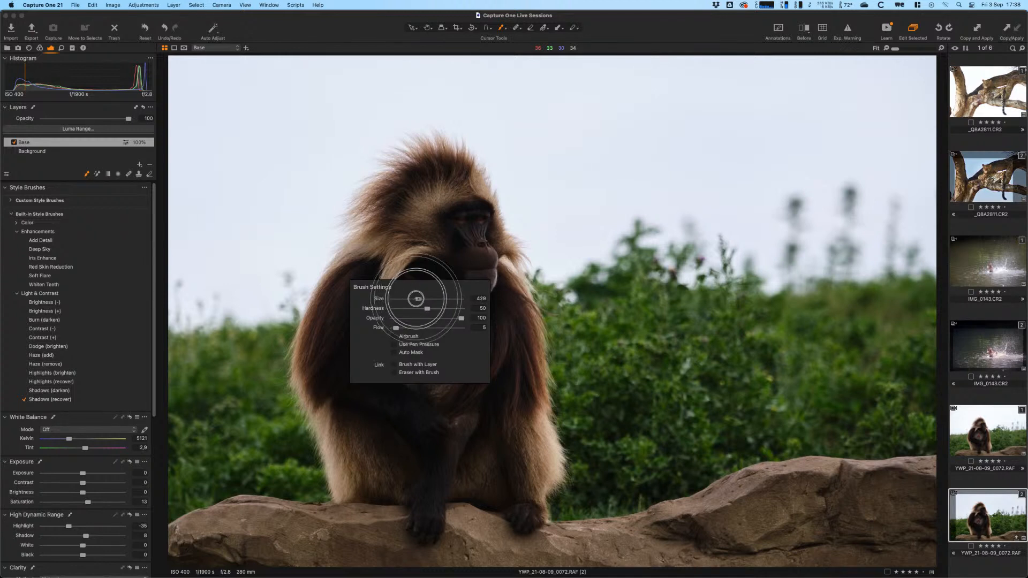
mouse_move(373, 402)
left_mouse_down()
mouse_move(387, 447)
mouse_move(361, 351)
mouse_move(343, 374)
mouse_move(403, 449)
mouse_move(397, 425)
mouse_move(473, 453)
mouse_move(515, 450)
mouse_move(410, 427)
mouse_move(412, 453)
mouse_move(384, 403)
mouse_move(440, 448)
mouse_move(448, 491)
mouse_move(481, 318)
mouse_move(474, 411)
mouse_move(416, 476)
mouse_move(502, 419)
mouse_move(423, 264)
mouse_move(427, 213)
mouse_move(445, 315)
left_mouse_up()
- With a smaller brush, paint shadow recovery over the baboon's face, eyelids and chest
right_click(450, 315)
mouse_move(464, 222)
left_mouse_down()
mouse_move(481, 230)
mouse_move(479, 220)
left_mouse_up()
mouse_move(478, 219)
left_mouse_down()
mouse_move(488, 244)
mouse_move(472, 223)
mouse_move(469, 239)
mouse_move(478, 239)
mouse_move(465, 224)
mouse_move(450, 319)
mouse_move(478, 304)
mouse_move(468, 255)
left_mouse_up()
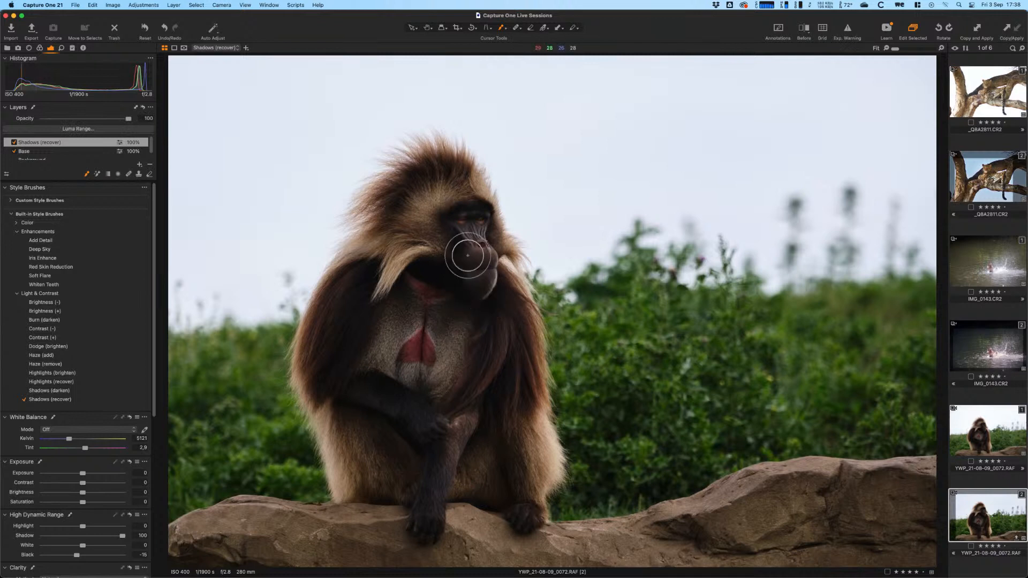
right_click(440, 301)
left_click_drag(440, 300, 436, 300)
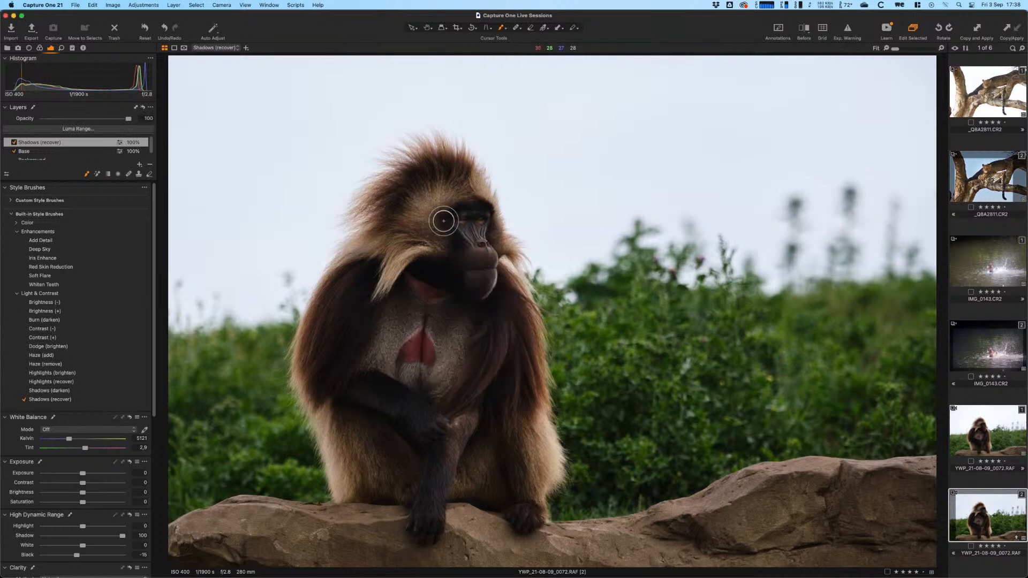
mouse_move(444, 221)
left_mouse_down()
mouse_move(391, 307)
mouse_move(475, 202)
mouse_move(496, 206)
mouse_move(500, 242)
left_mouse_up()
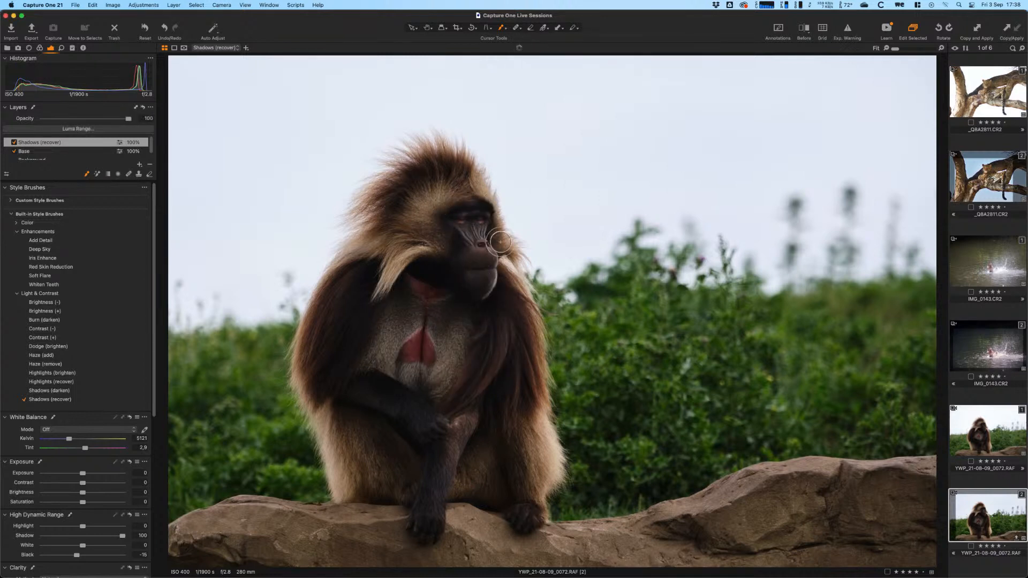
- Brush recovery over the arms, chest, legs and feet, then lower the layer opacity to 76%
right_click(409, 302)
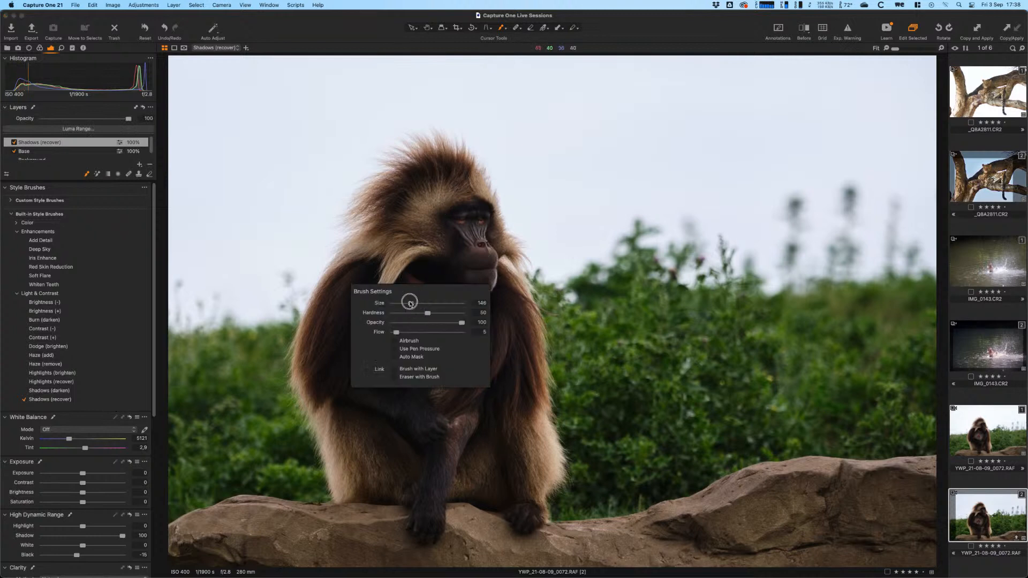
left_click_drag(409, 303, 420, 303)
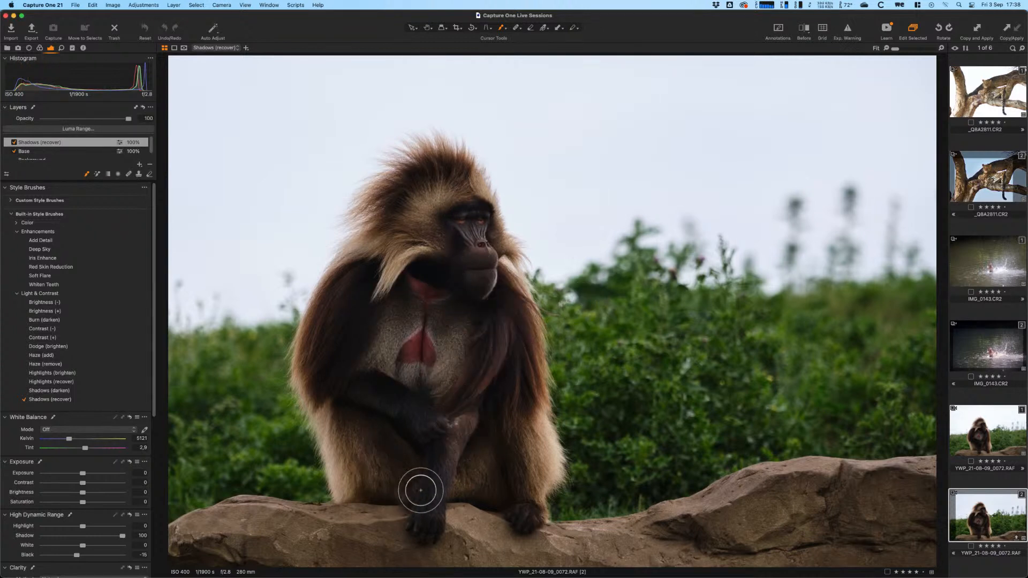
mouse_move(421, 490)
left_mouse_down()
mouse_move(452, 480)
mouse_move(426, 546)
left_mouse_up()
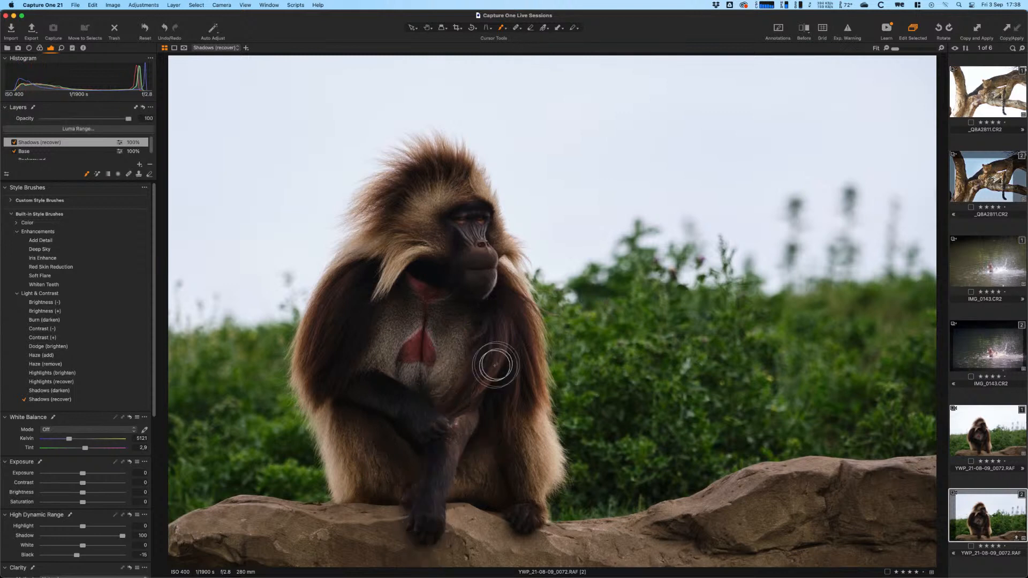
mouse_move(496, 365)
left_mouse_down()
mouse_move(357, 389)
mouse_move(405, 461)
mouse_move(447, 449)
mouse_move(380, 295)
mouse_move(309, 474)
mouse_move(356, 391)
mouse_move(462, 316)
left_mouse_up()
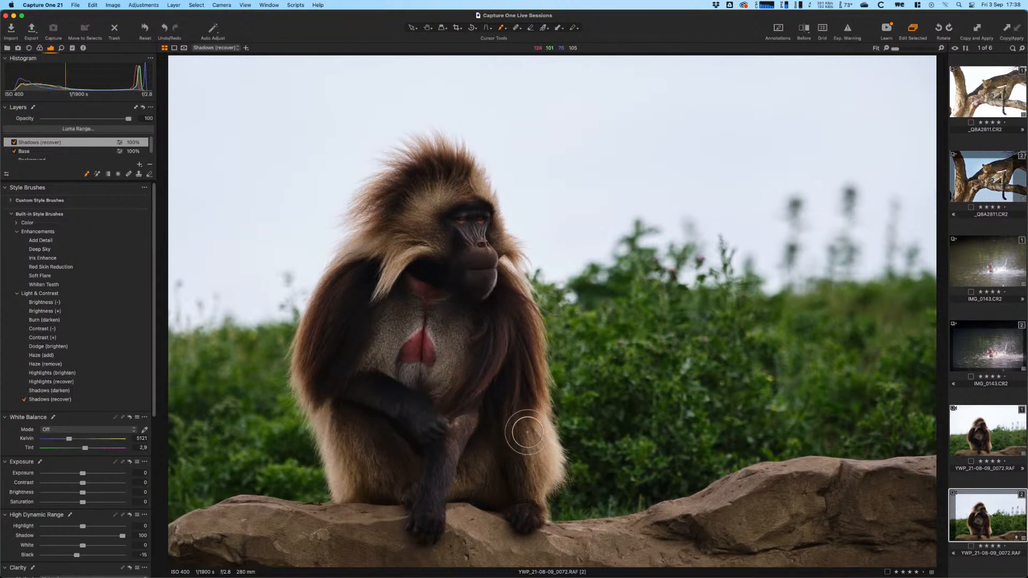
mouse_move(129, 119)
left_mouse_down()
mouse_move(74, 123)
mouse_move(162, 124)
left_mouse_up()
mouse_move(380, 296)
left_mouse_down()
mouse_move(320, 431)
mouse_move(338, 434)
mouse_move(470, 345)
mouse_move(423, 365)
mouse_move(377, 331)
mouse_move(343, 419)
mouse_move(412, 377)
mouse_move(412, 309)
mouse_move(443, 401)
mouse_move(433, 334)
mouse_move(458, 359)
mouse_move(461, 335)
mouse_move(397, 395)
mouse_move(394, 324)
mouse_move(405, 398)
mouse_move(460, 402)
left_mouse_up()
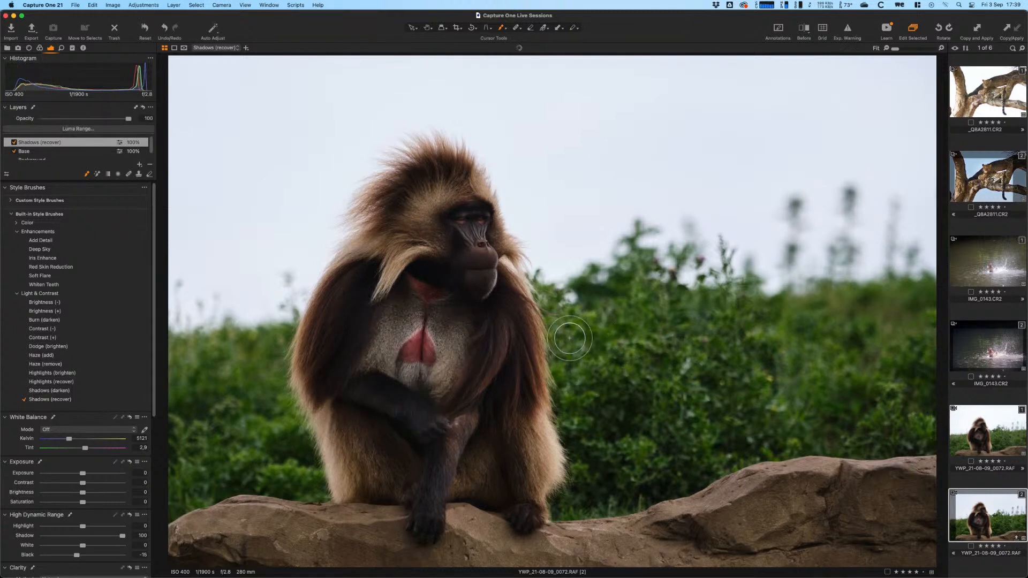
mouse_move(493, 330)
left_mouse_down()
mouse_move(447, 422)
mouse_move(485, 325)
mouse_move(513, 291)
mouse_move(455, 434)
mouse_move(463, 405)
left_mouse_up()
mouse_move(332, 425)
left_mouse_down()
mouse_move(355, 412)
mouse_move(362, 386)
mouse_move(417, 466)
mouse_move(420, 506)
left_mouse_up()
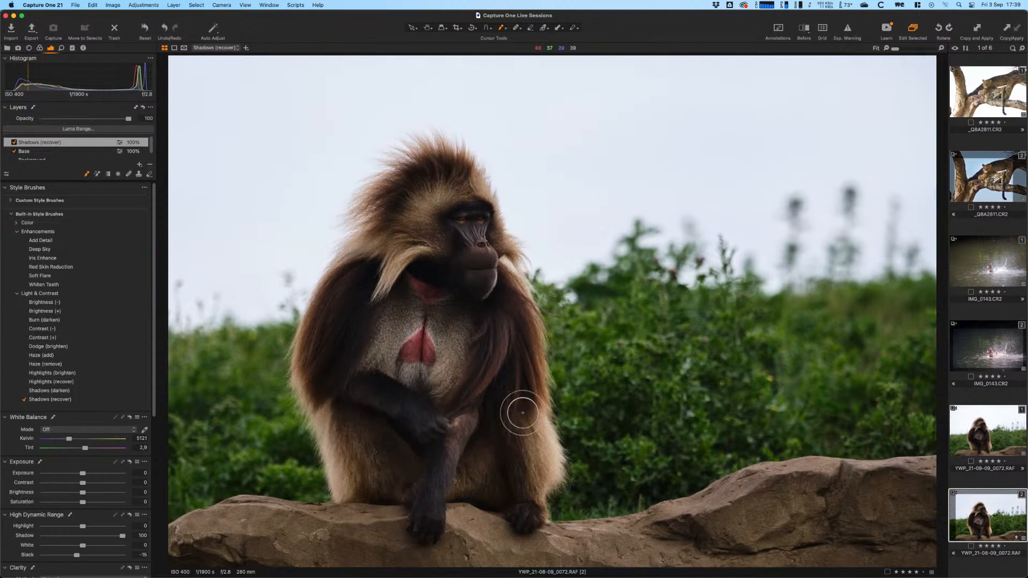
mouse_move(506, 399)
left_mouse_down()
mouse_move(511, 495)
mouse_move(494, 512)
left_mouse_up()
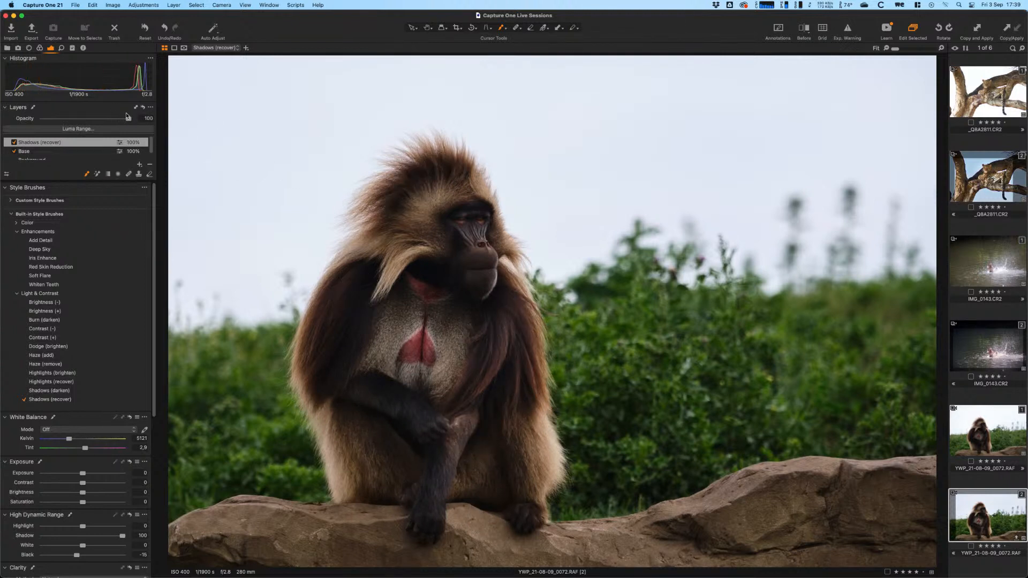
left_click_drag(128, 118, 107, 122)
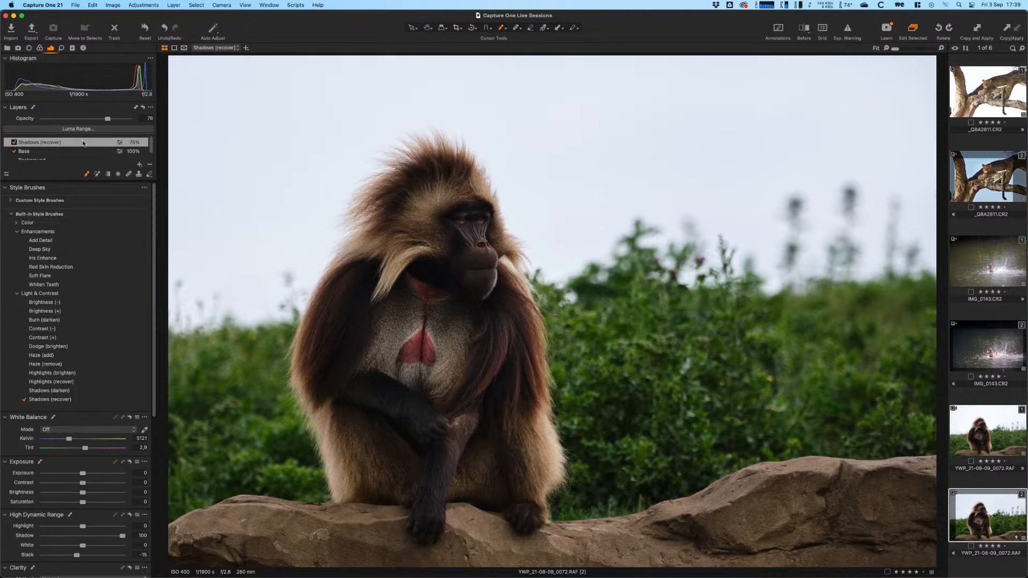
- Compare the photo with and without the Shadows (recover) layer, leaving it switched on
left_click(14, 143)
left_click(14, 143)
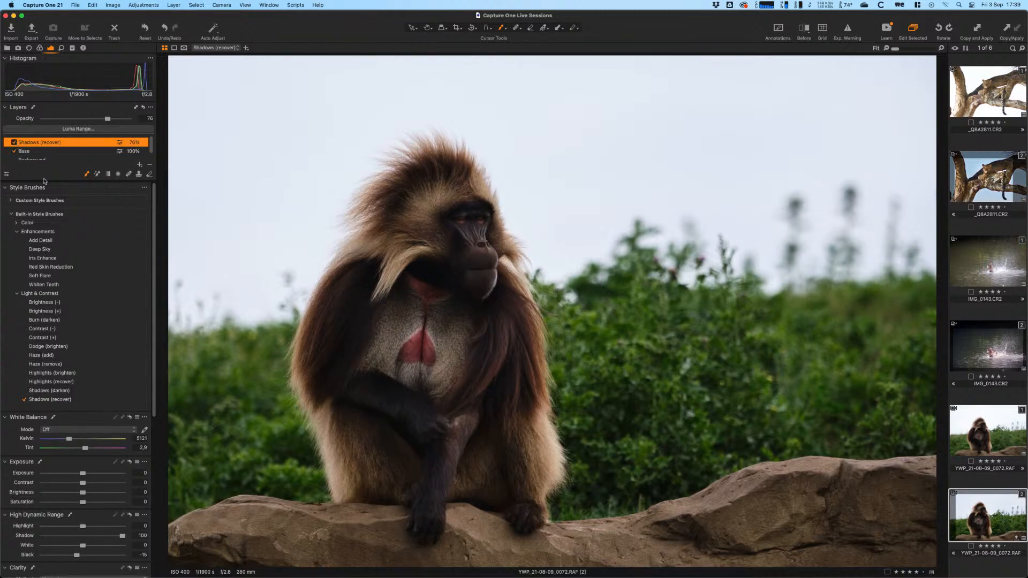
left_click(14, 143)
left_click(14, 143)
- With a brush of about 500, paint Add Detail over the baboon's face, chest and arm
right_click(320, 268)
left_click_drag(319, 254, 329, 254)
mouse_move(476, 256)
left_mouse_down()
mouse_move(474, 272)
mouse_move(450, 222)
mouse_move(405, 270)
mouse_move(362, 403)
mouse_move(378, 317)
mouse_move(431, 448)
mouse_move(436, 429)
mouse_move(477, 413)
mouse_move(518, 456)
left_mouse_up()
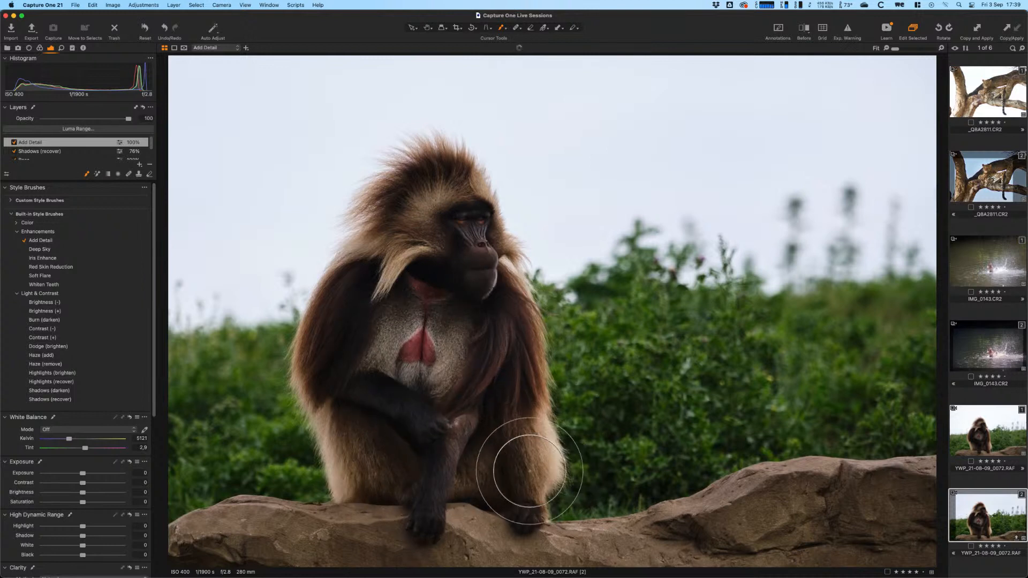
mouse_move(365, 469)
left_mouse_down()
mouse_move(415, 477)
mouse_move(443, 461)
mouse_move(405, 454)
mouse_move(418, 304)
mouse_move(433, 254)
mouse_move(461, 228)
mouse_move(458, 268)
mouse_move(489, 297)
mouse_move(461, 186)
mouse_move(380, 287)
mouse_move(370, 453)
mouse_move(432, 427)
mouse_move(447, 322)
mouse_move(467, 466)
mouse_move(494, 349)
mouse_move(528, 443)
left_mouse_up()
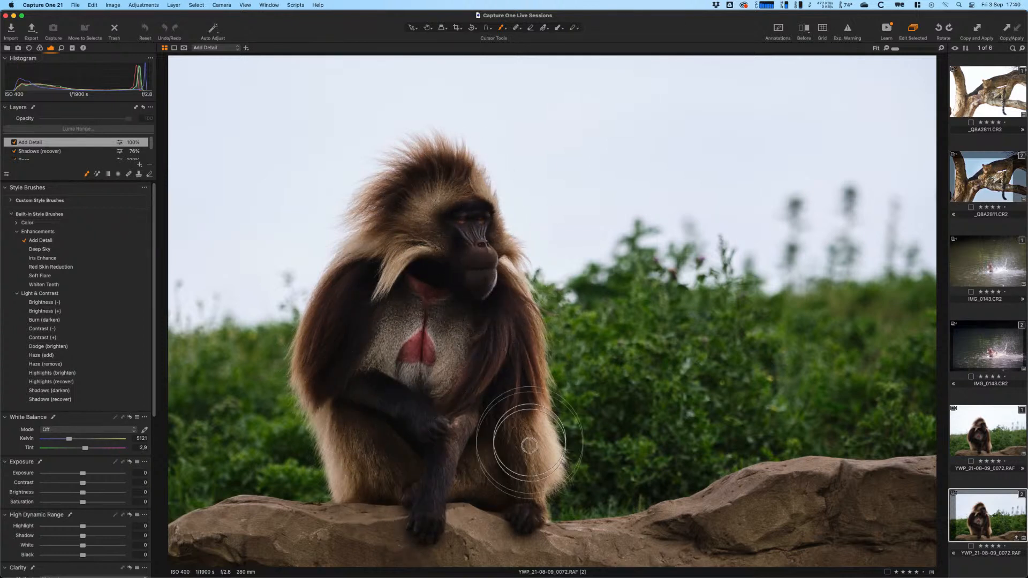
left_click(15, 142)
left_click(15, 143)
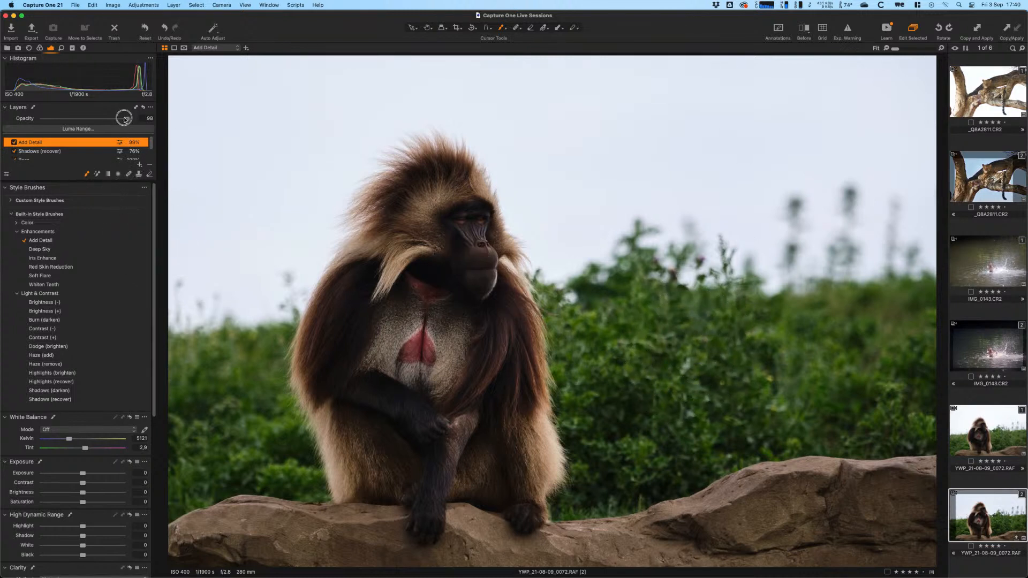
- Lower the Add Detail layer's opacity to 85% and compare it on and off
left_click_drag(125, 119, 115, 120)
left_click(14, 143)
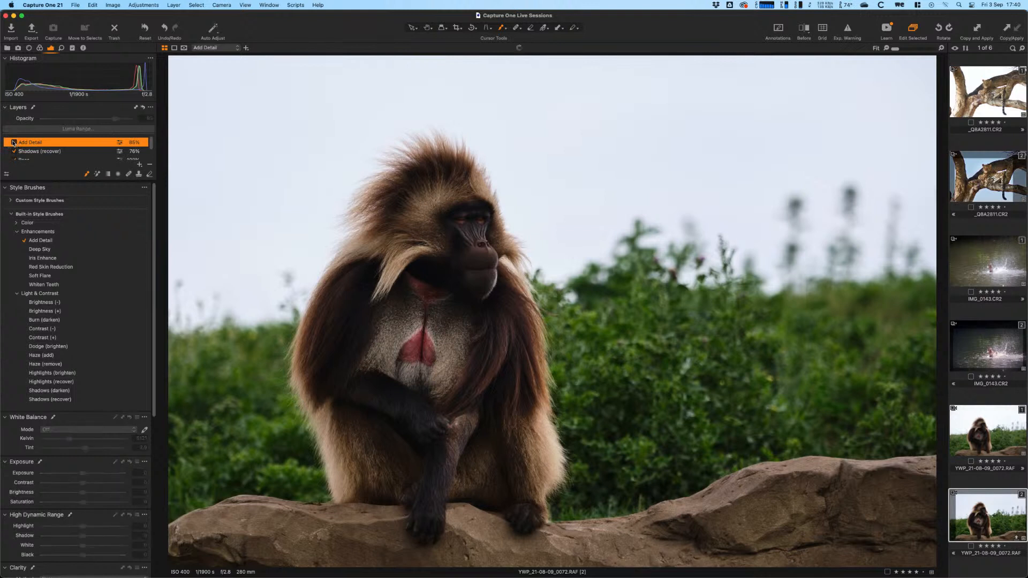
left_click(14, 143)
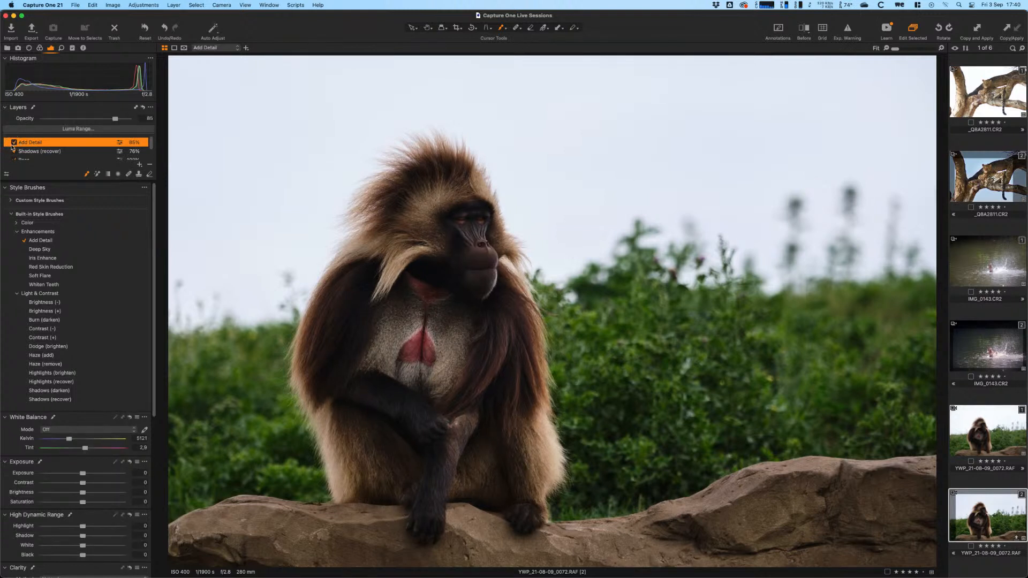
left_click(14, 143)
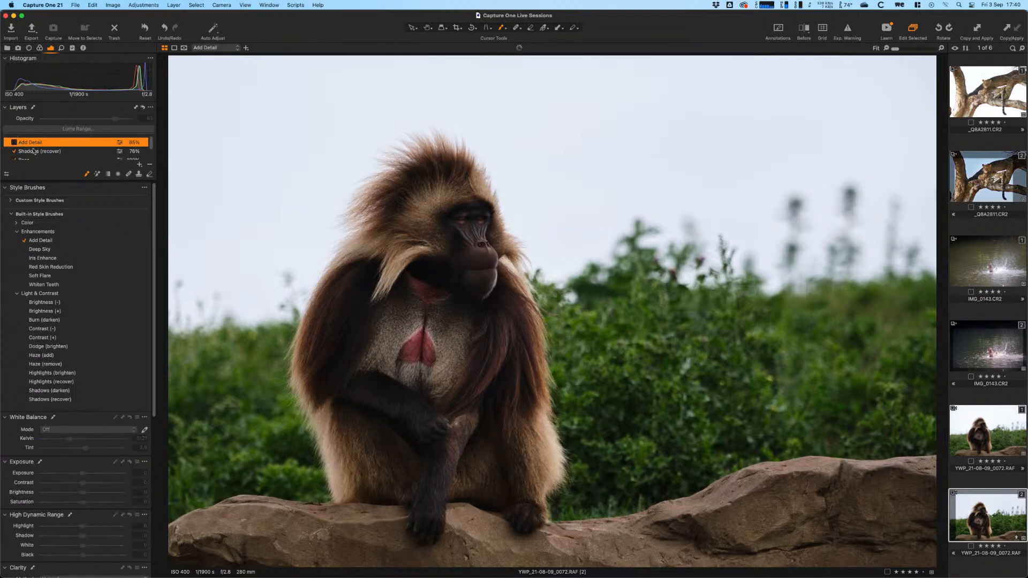
left_click(14, 143)
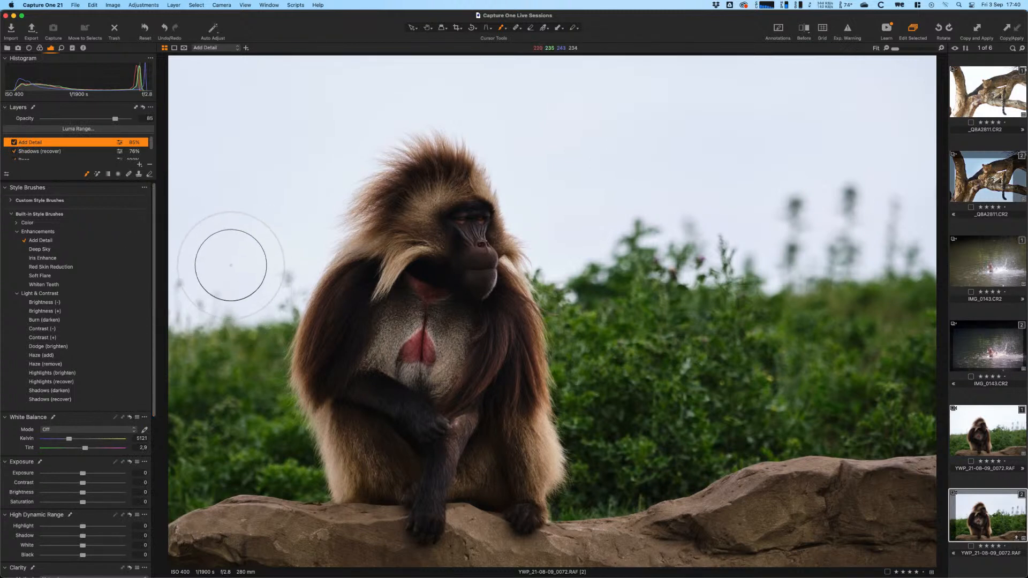
- Raise the Shadows (recover) layer's opacity to 88% and bring up the new-layer menu
left_click(64, 151)
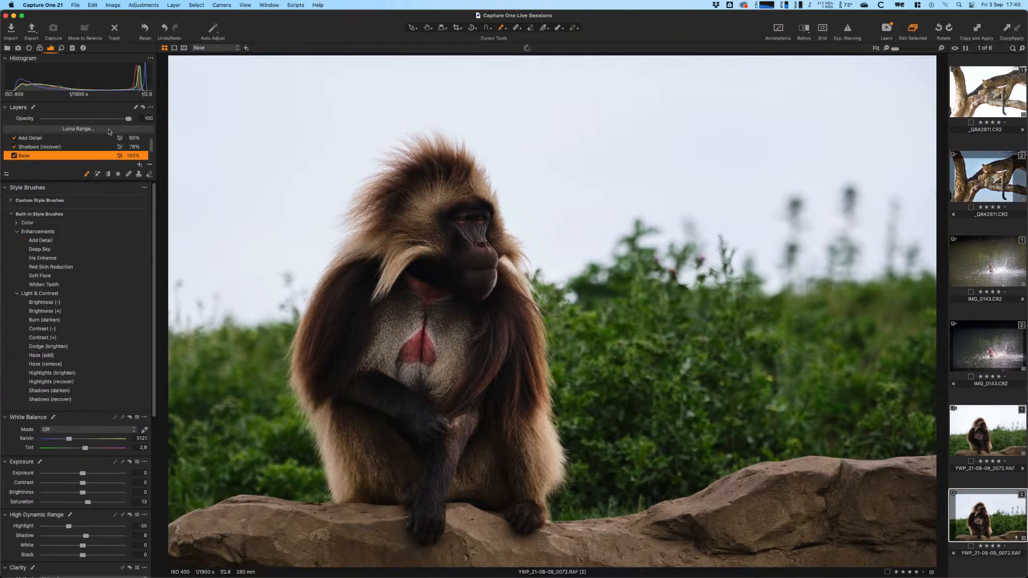
left_click(107, 119)
left_click_drag(107, 120, 119, 121)
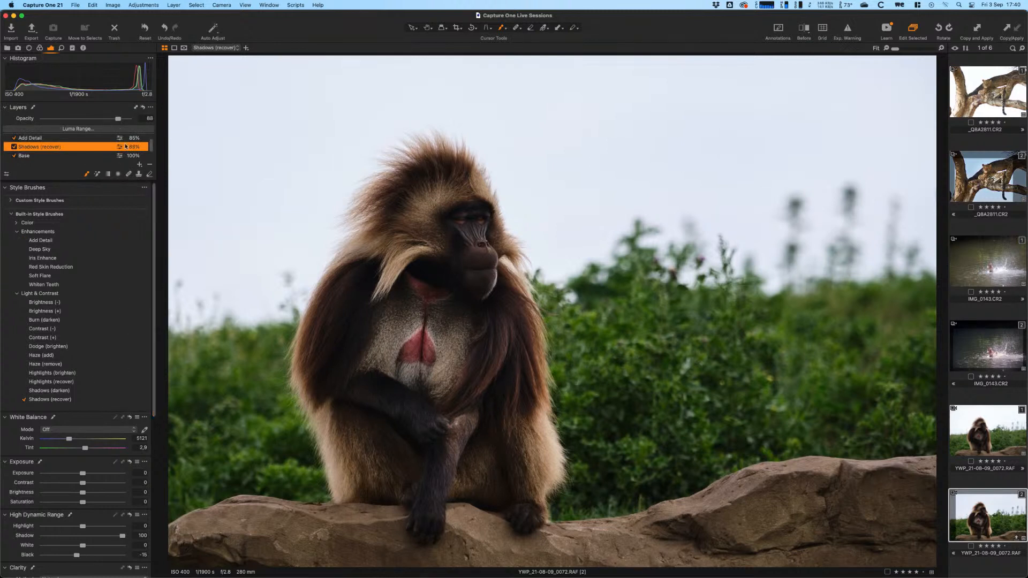
left_click_drag(151, 151, 150, 148)
left_click(141, 166)
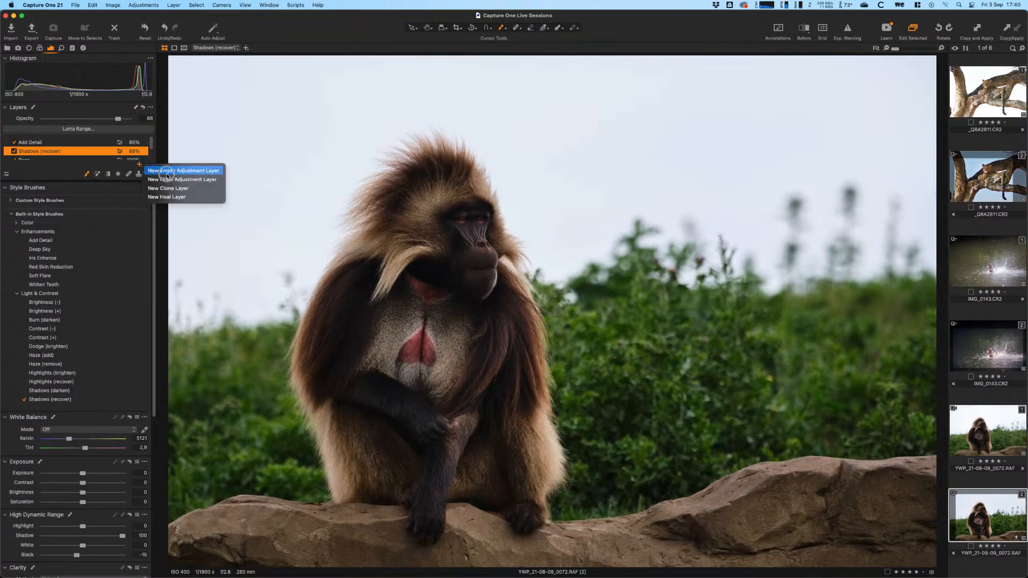
- Add a new empty adjustment layer named Vignette
left_click(174, 171)
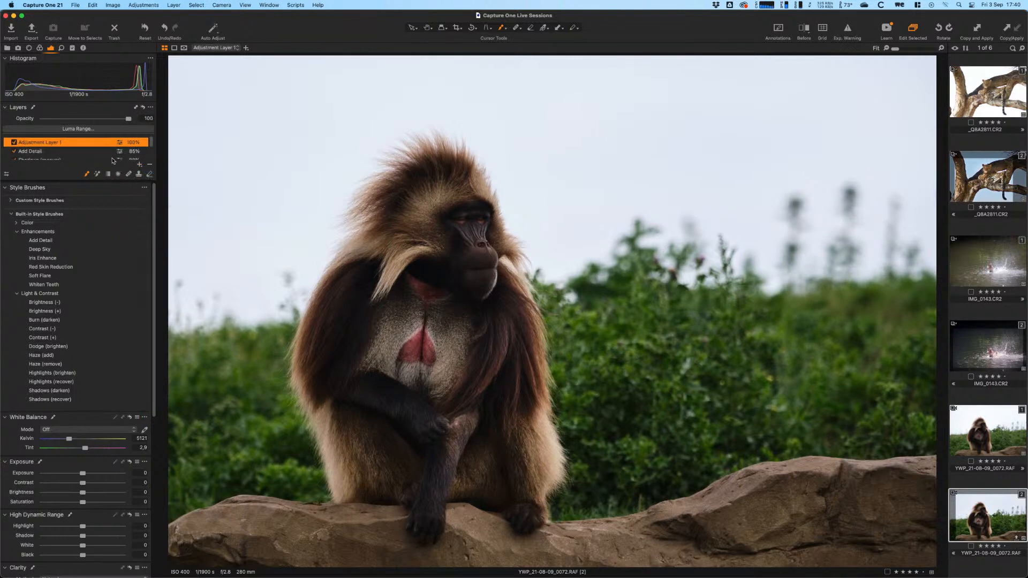
double_click(84, 145)
type("Vignet")
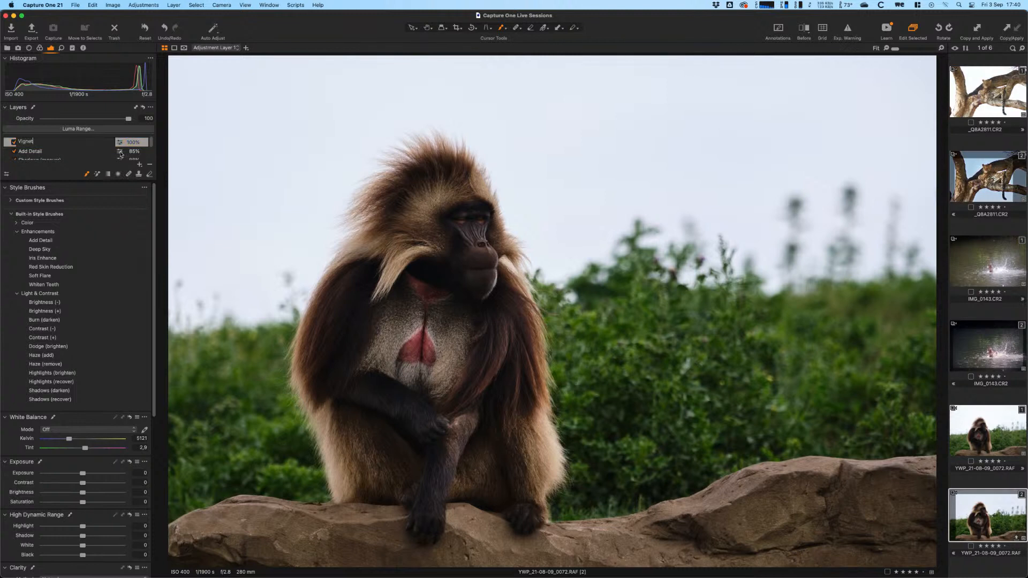
type("te")
key("Return")
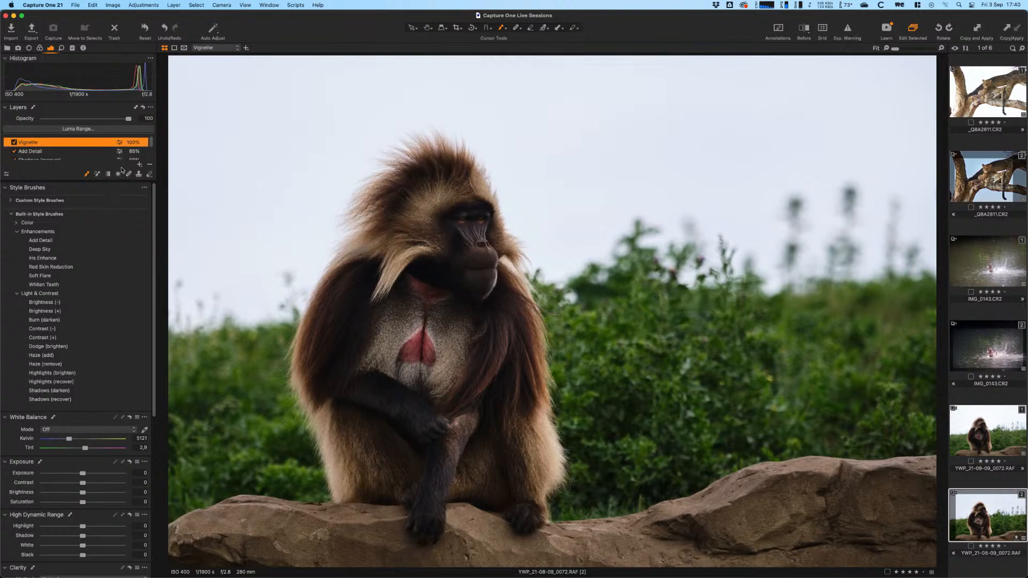
- Draw a radial gradient mask from the chest and reshape its ellipses around the baboon's body
mouse_move(421, 288)
left_mouse_down()
mouse_move(486, 440)
mouse_move(545, 435)
left_mouse_up()
mouse_move(446, 337)
left_mouse_down()
mouse_move(464, 386)
mouse_move(486, 399)
mouse_move(450, 348)
left_mouse_up()
key("m")
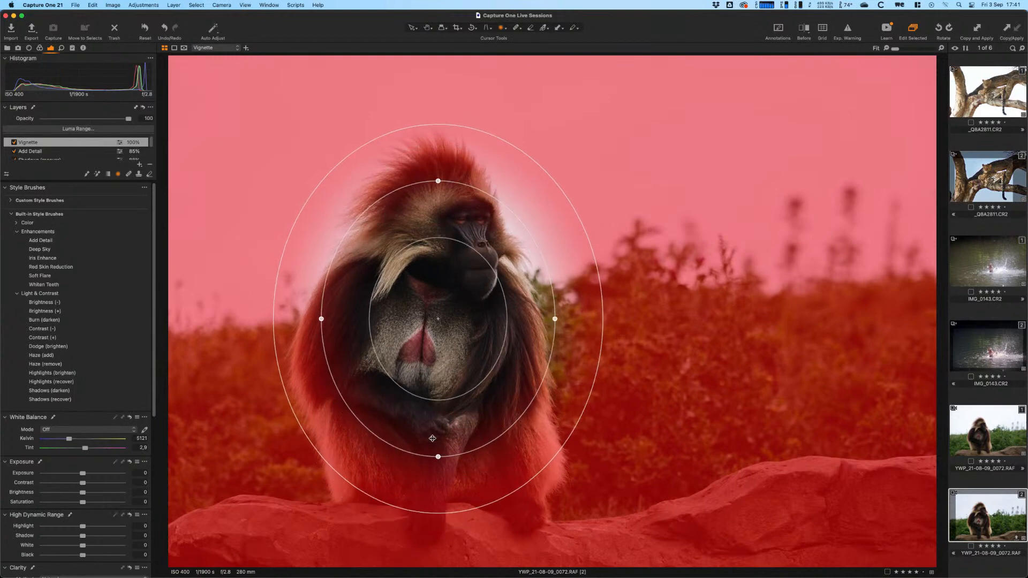
left_click_drag(438, 457, 437, 531)
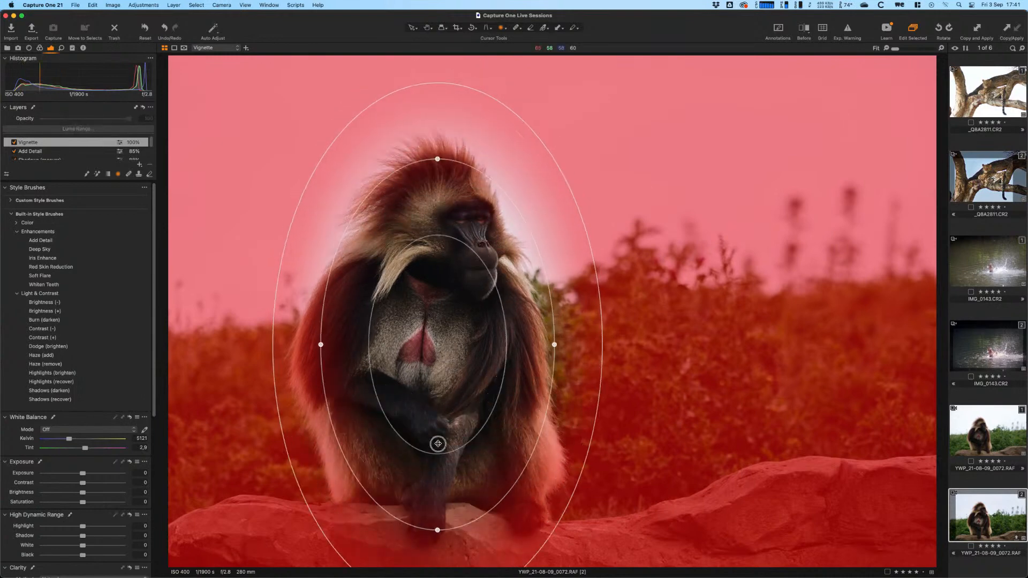
left_click_drag(435, 444, 432, 445)
left_click_drag(318, 346, 305, 347)
left_click_drag(458, 394, 457, 399)
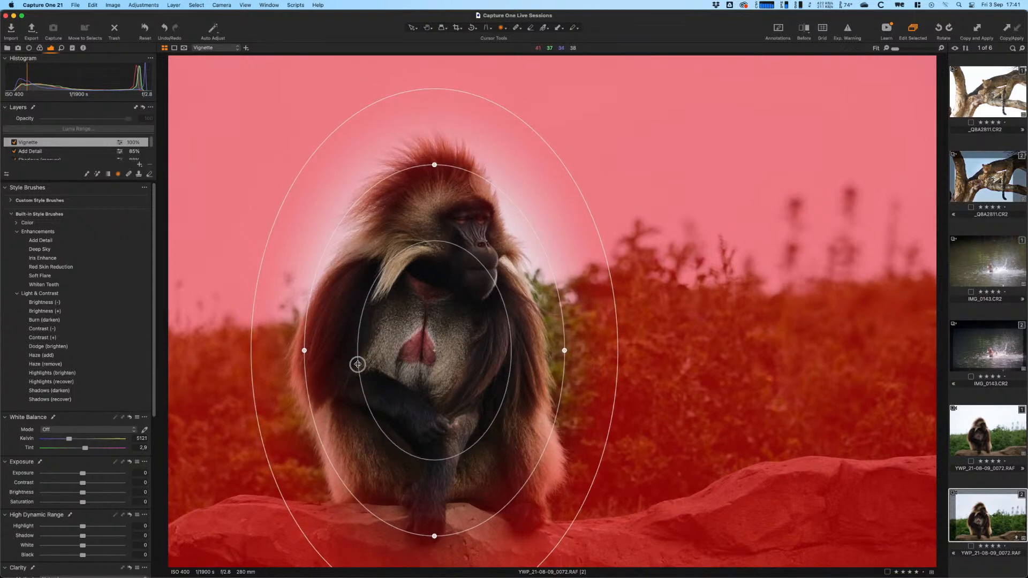
left_click_drag(358, 362, 420, 369)
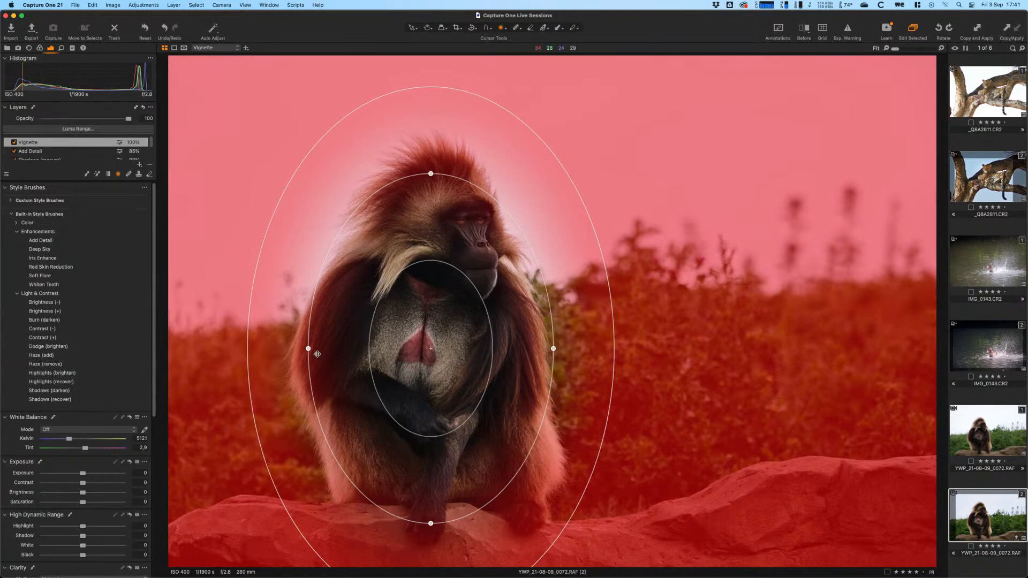
left_click_drag(550, 350, 512, 360)
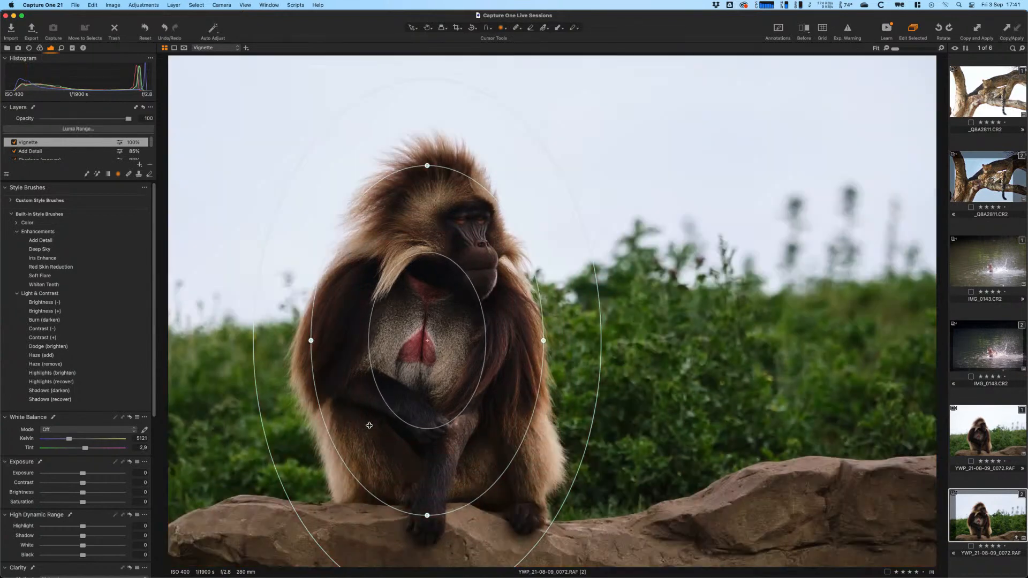
- Leave mask editing and try the HDR Highlight slider, then reset it to 0
key("v")
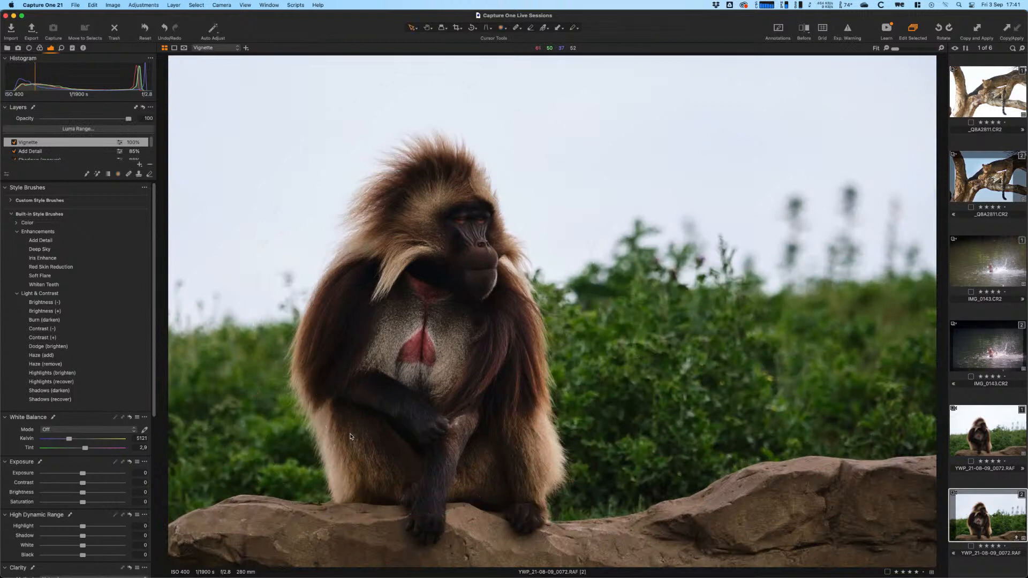
scroll(155, 423, "down", 5)
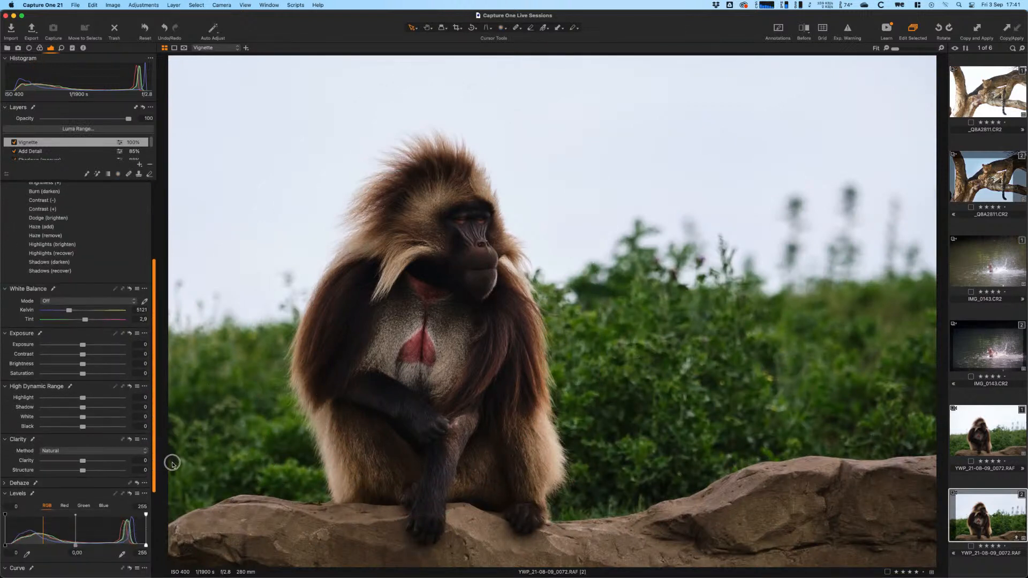
left_click_drag(83, 400, 81, 398)
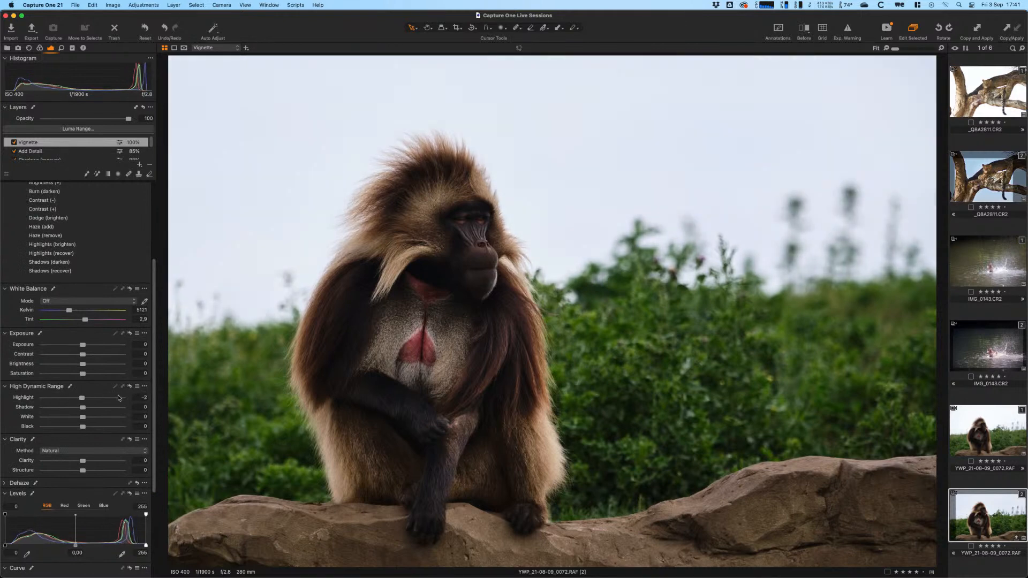
left_click(143, 398)
type("0")
key("Return")
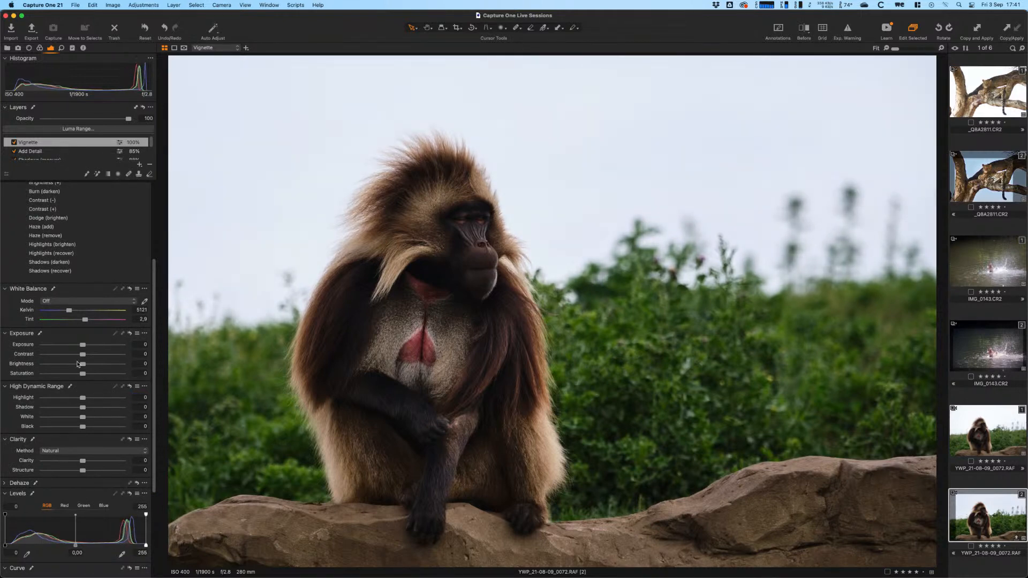
- Set the Vignette layer's Brightness to -5 and its Levels white point to 241
left_click_drag(78, 364, 78, 364)
left_click_drag(152, 374, 160, 474)
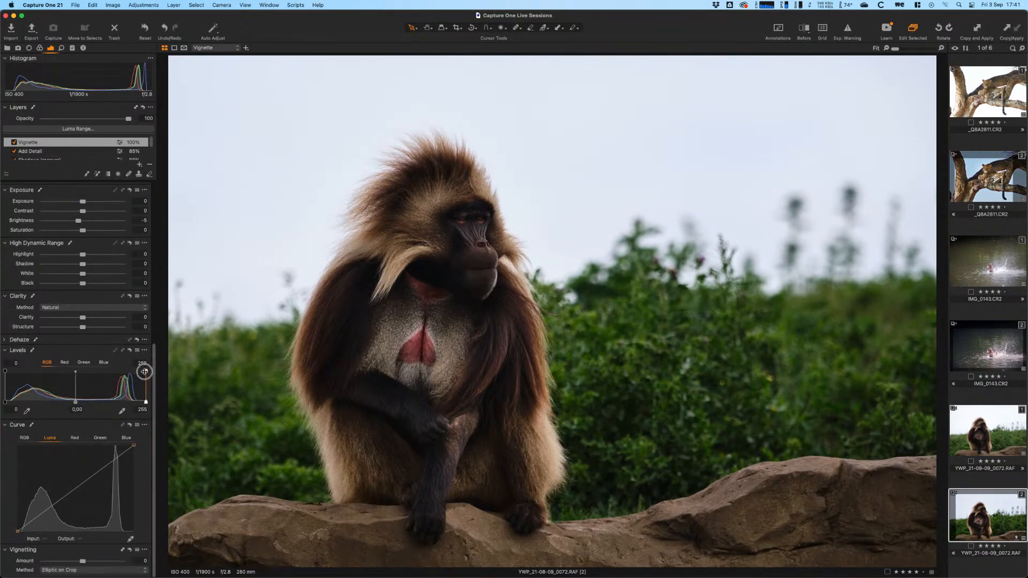
left_click_drag(144, 372, 152, 173)
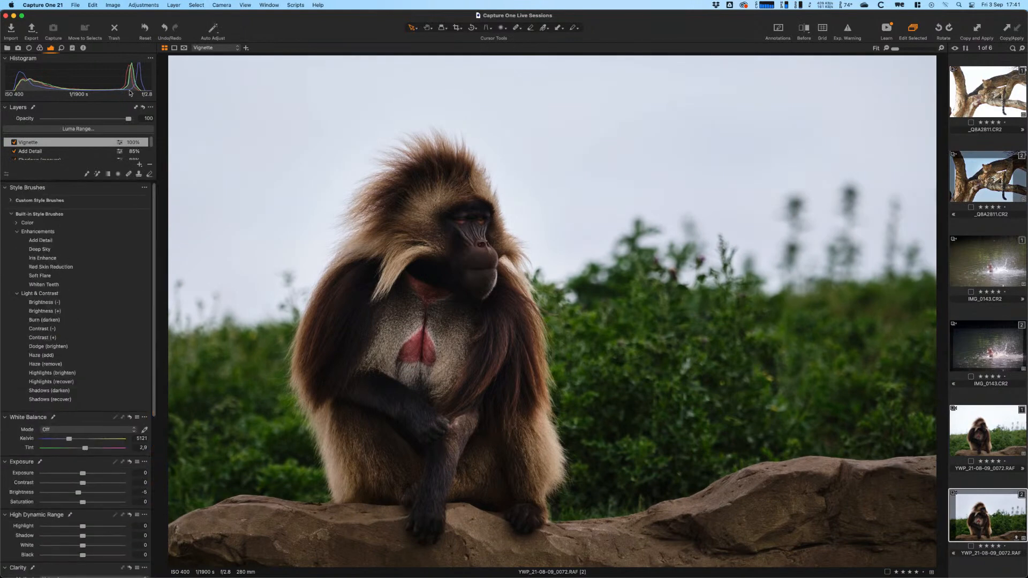
scroll(151, 143, "down", 1)
- Set the Shadows (recover) layer to 100% opacity and brush more recovery over the dark fur
left_click(123, 145)
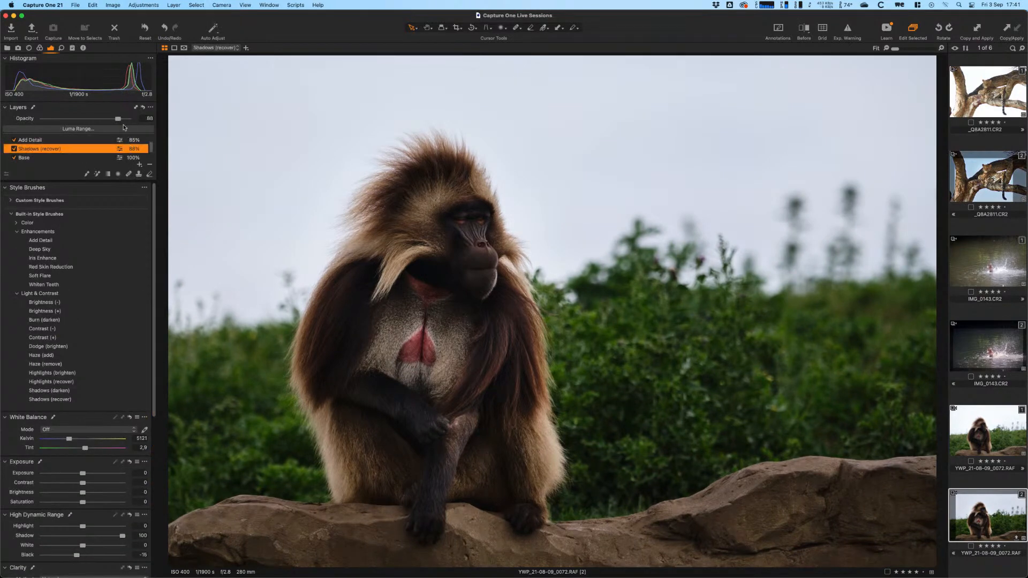
left_click_drag(118, 118, 152, 120)
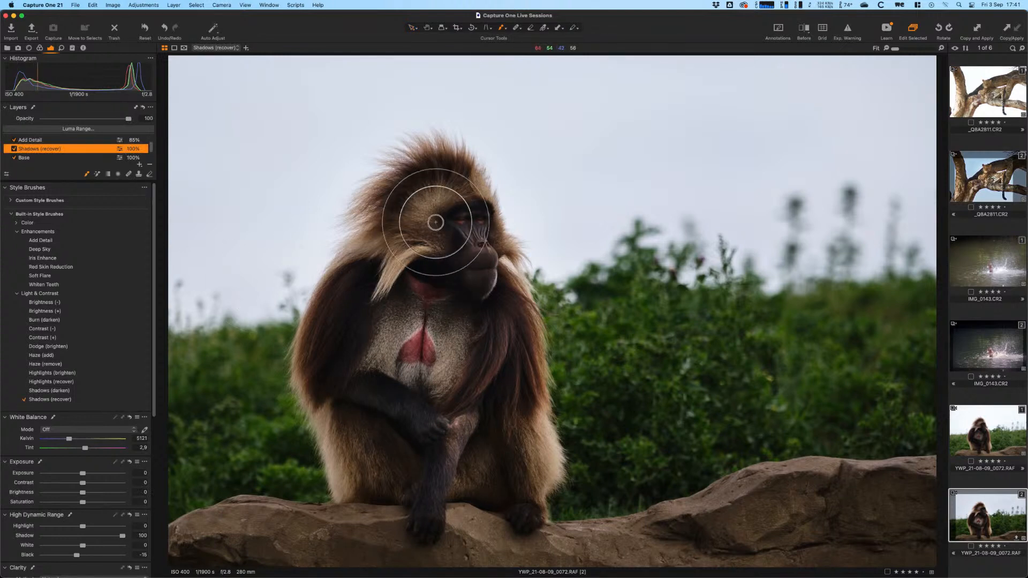
mouse_move(497, 336)
left_mouse_down()
mouse_move(498, 359)
mouse_move(371, 452)
mouse_move(372, 328)
mouse_move(458, 443)
left_mouse_up()
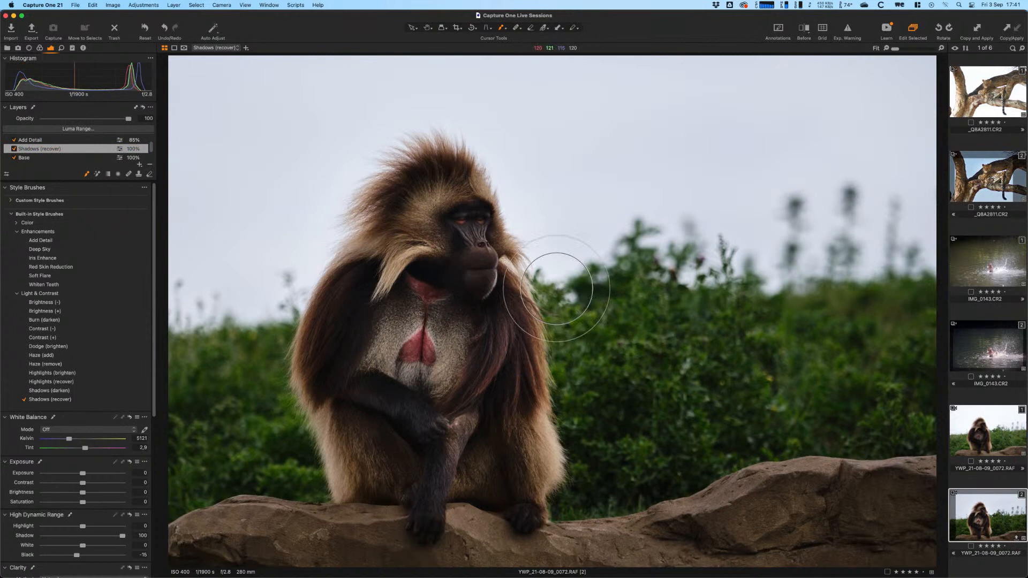
key("v")
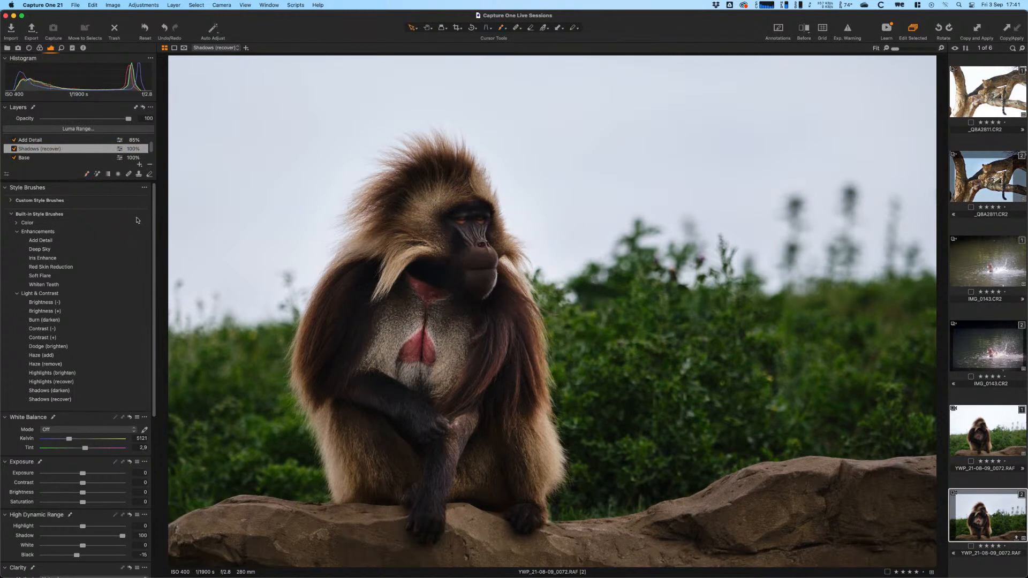
scroll(152, 138, "up", 1)
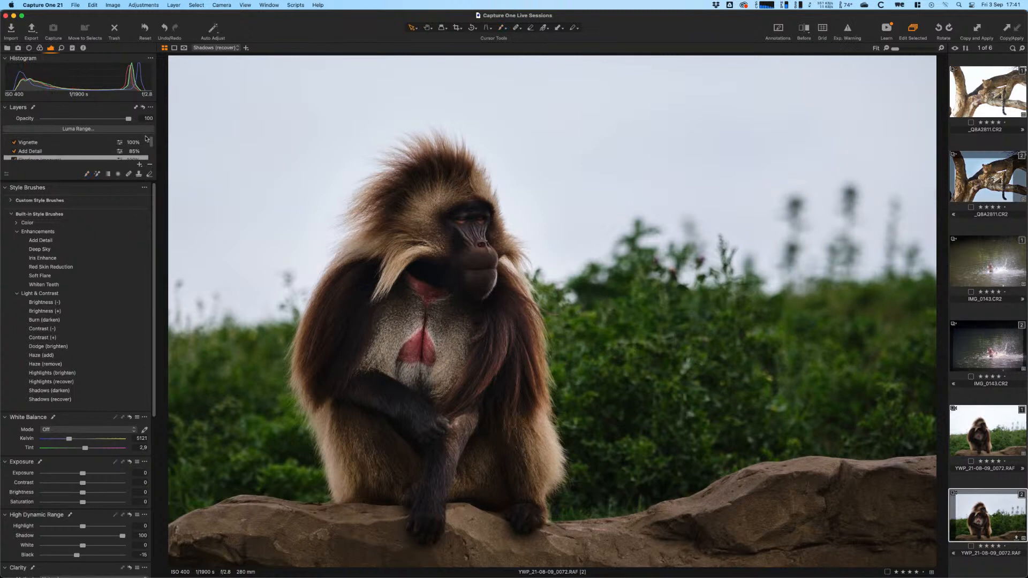
- Add a new empty adjustment layer and rename it Rock
left_click(139, 165)
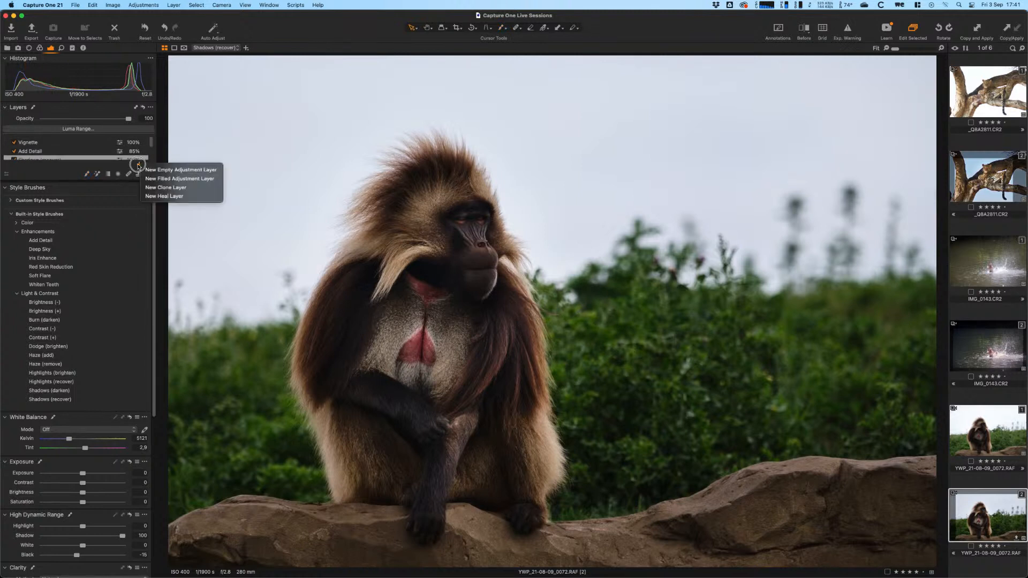
left_click(152, 170)
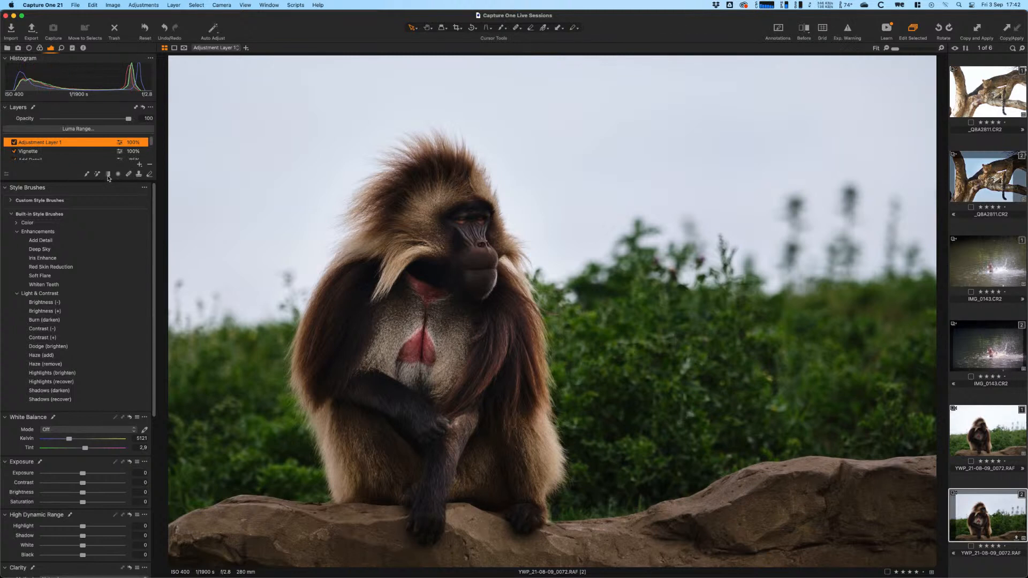
double_click(73, 145)
type("Rock")
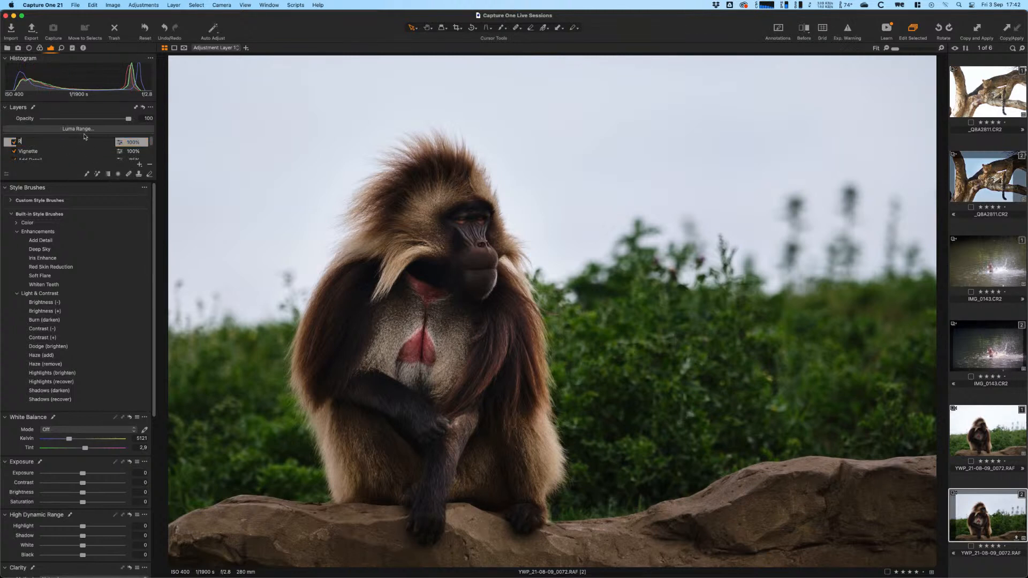
key("Return")
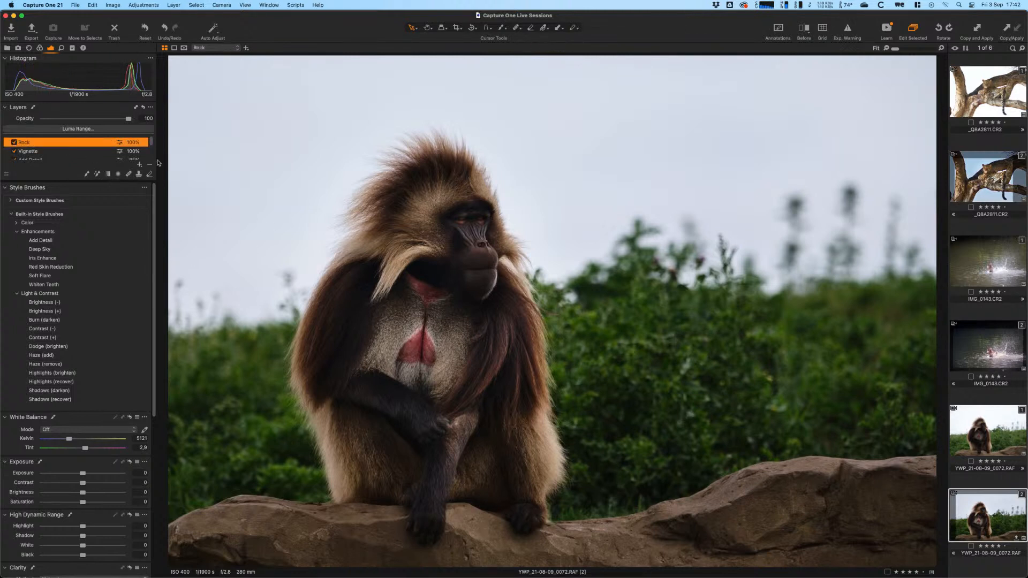
left_click(107, 175)
- Drag a linear gradient up over the bottom rock, rotate it to the slope, and adjust its top line
left_click_drag(580, 550, 570, 464)
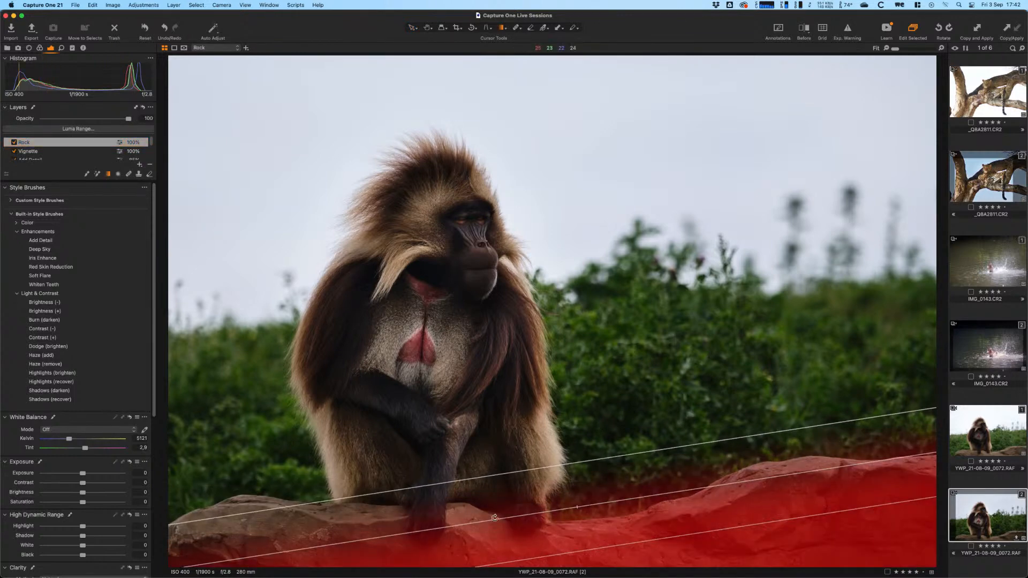
left_click_drag(232, 498, 218, 527)
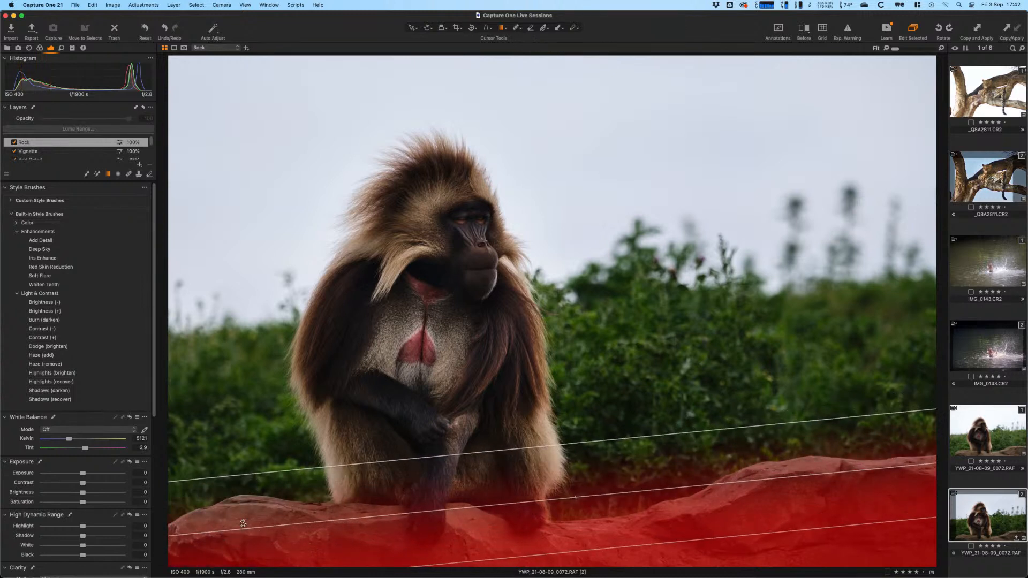
left_click_drag(459, 457, 463, 436)
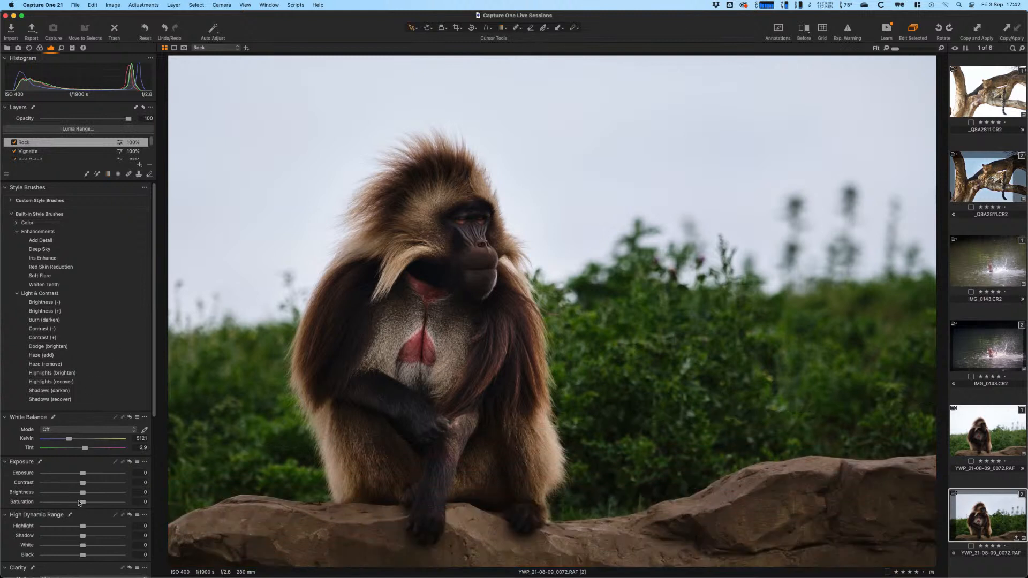
- Set the Rock layer's Brightness to -4, cool its white balance, and retilt the gradient along the rock
left_click_drag(82, 496, 77, 495)
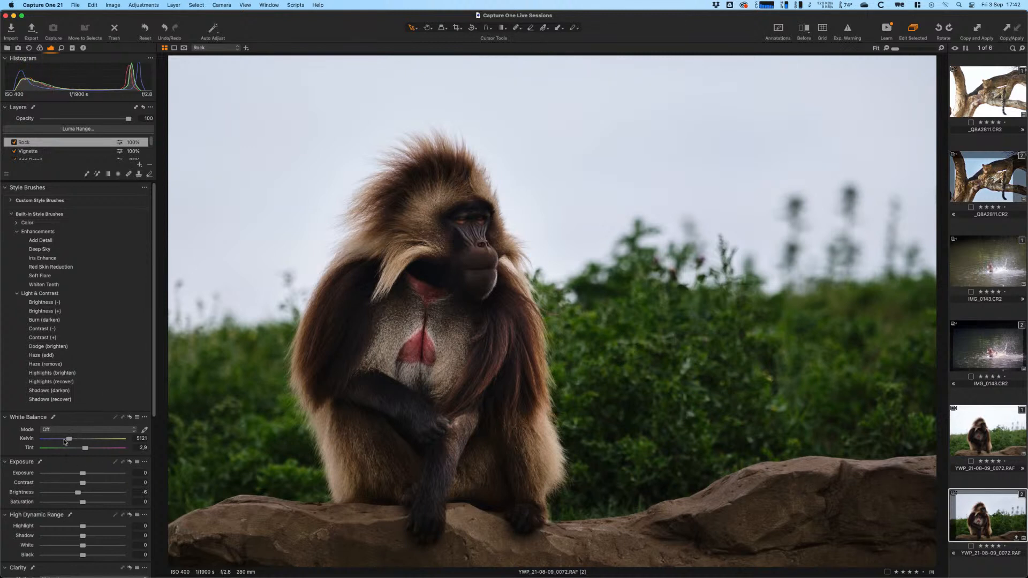
left_click_drag(69, 440, 63, 441)
left_click(108, 174)
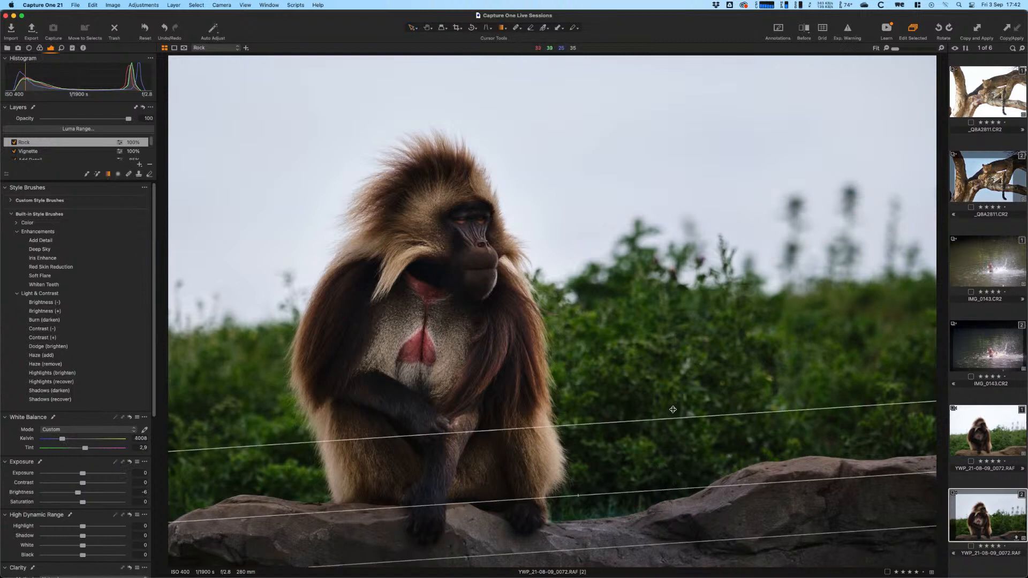
left_click_drag(673, 409, 672, 402)
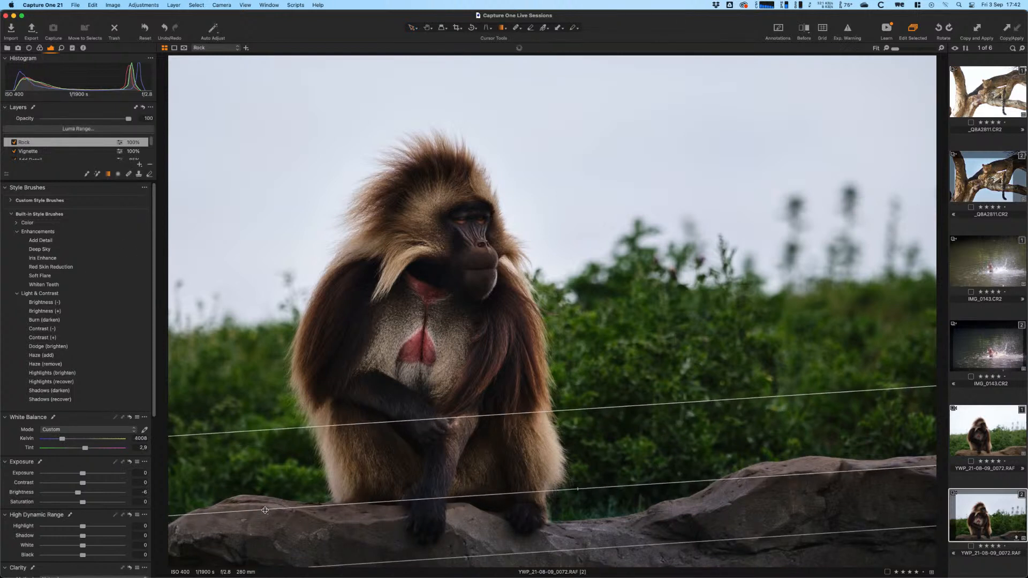
left_click_drag(265, 510, 263, 523)
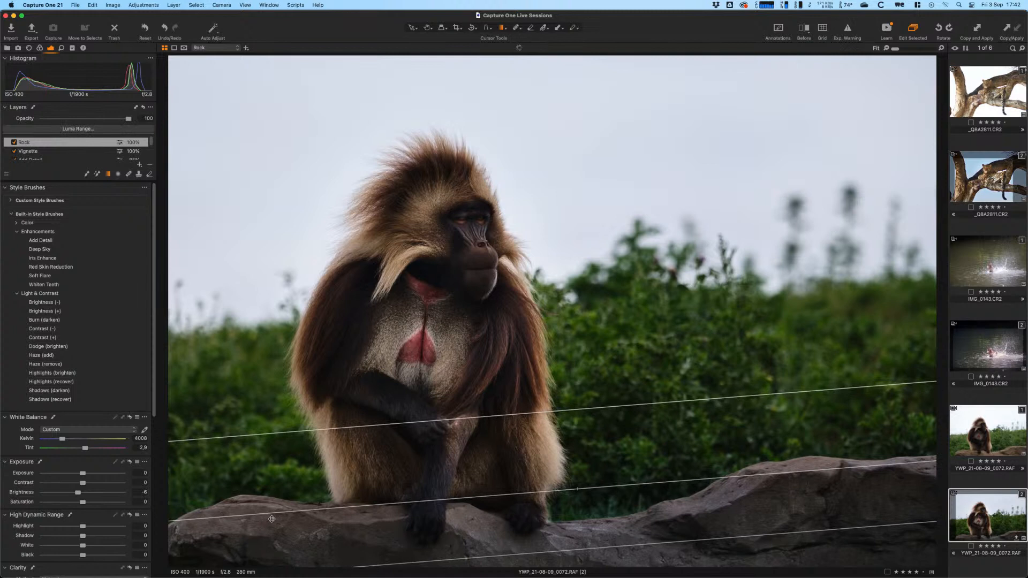
- Show the Rock mask overlay, switch to a smaller eraser, and rasterize the mask
key("m")
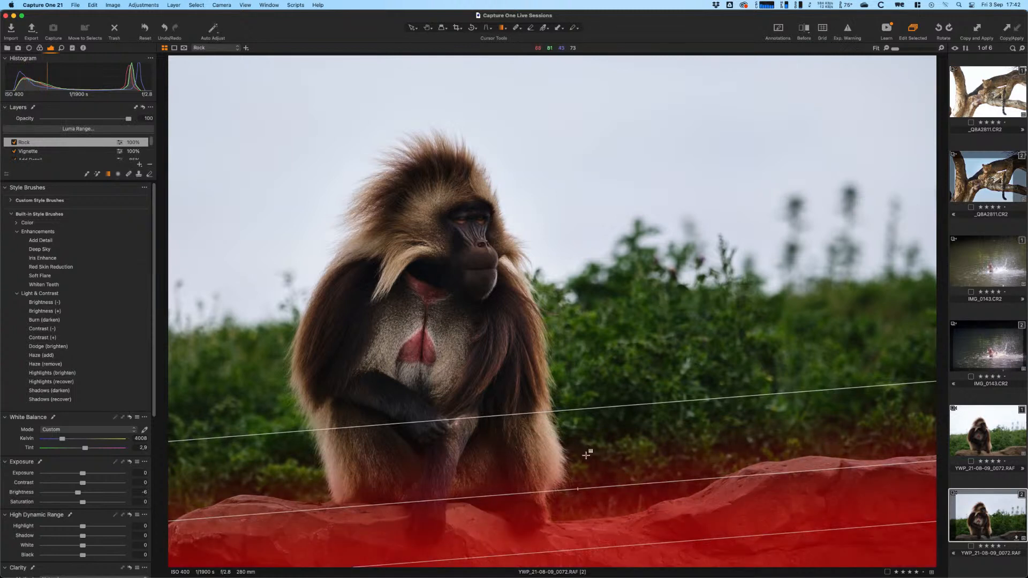
key("b")
right_click(485, 442)
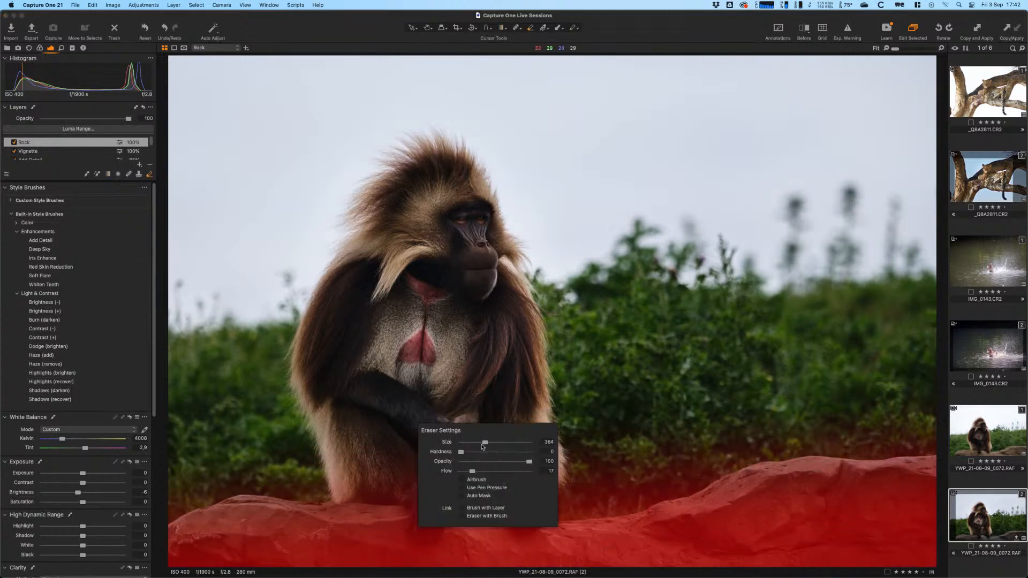
left_click_drag(484, 442, 482, 443)
left_click(414, 481)
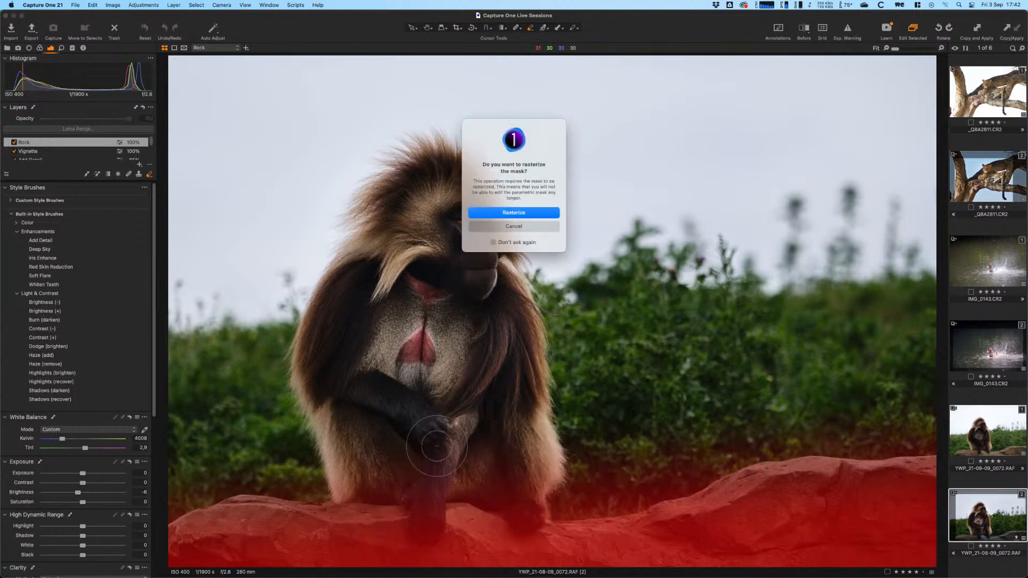
left_click(527, 218)
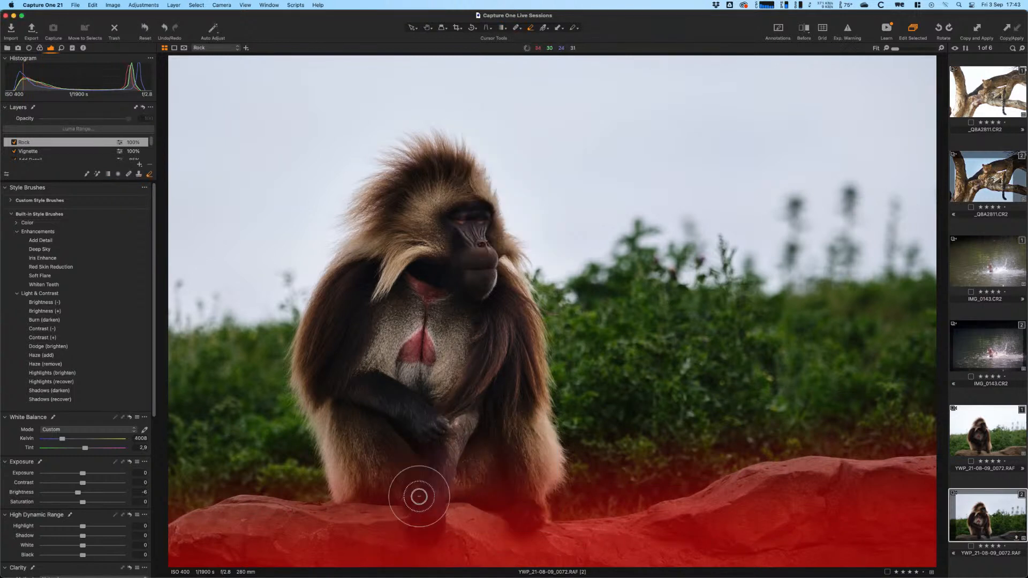
- Erase the Rock mask from the baboon's arm, leg and right foot
mouse_move(419, 522)
left_mouse_down()
mouse_move(434, 477)
mouse_move(432, 522)
left_mouse_up()
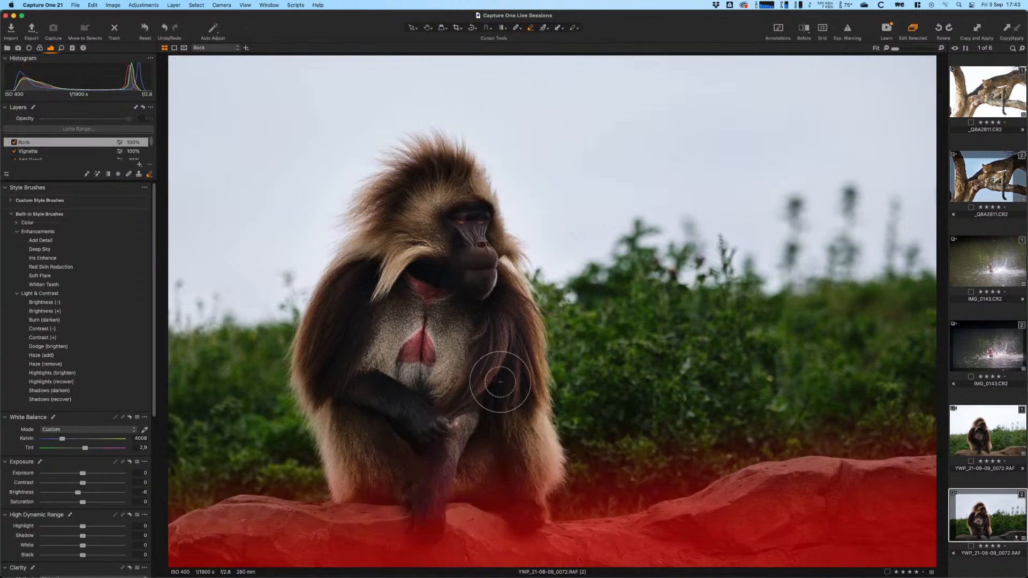
mouse_move(530, 513)
left_mouse_down()
mouse_move(539, 487)
mouse_move(520, 484)
left_mouse_up()
mouse_move(519, 483)
left_mouse_down()
mouse_move(533, 504)
mouse_move(536, 492)
mouse_move(503, 494)
left_mouse_up()
mouse_move(679, 470)
left_mouse_down()
mouse_move(533, 492)
mouse_move(698, 458)
mouse_move(594, 492)
mouse_move(600, 499)
mouse_move(704, 455)
mouse_move(580, 498)
mouse_move(701, 456)
mouse_move(659, 472)
mouse_move(304, 474)
mouse_move(383, 477)
mouse_move(445, 495)
mouse_move(424, 517)
mouse_move(444, 497)
mouse_move(538, 512)
left_mouse_up()
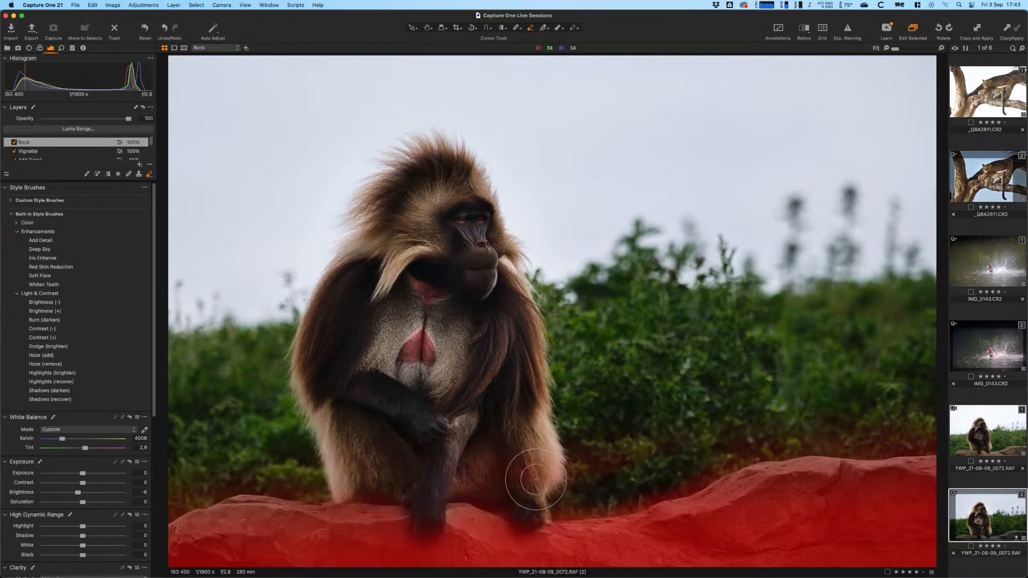
- On the Rock layer, brush more mask over the rock under the gelada's lower legs and hands
key("m")
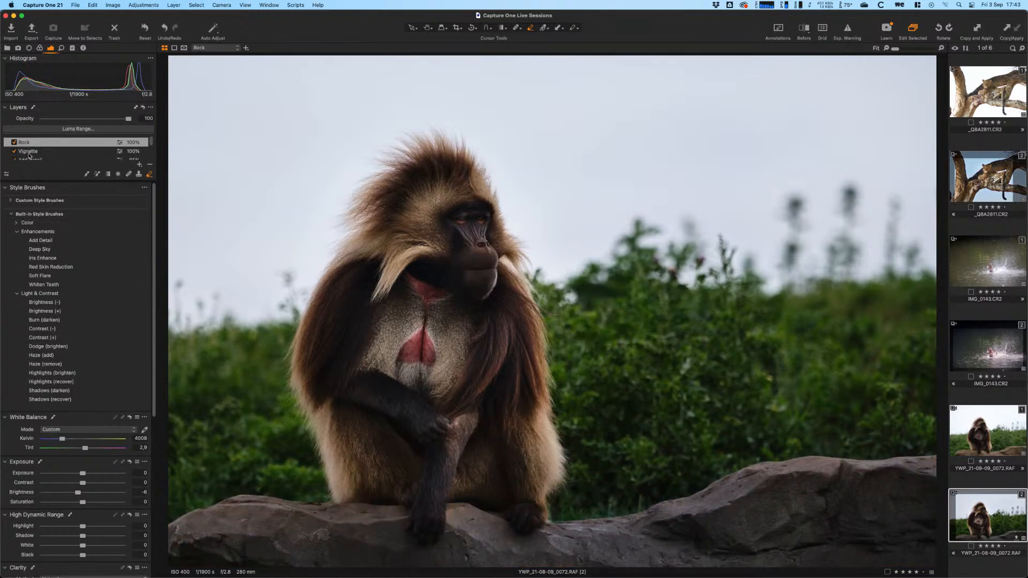
left_click(14, 143)
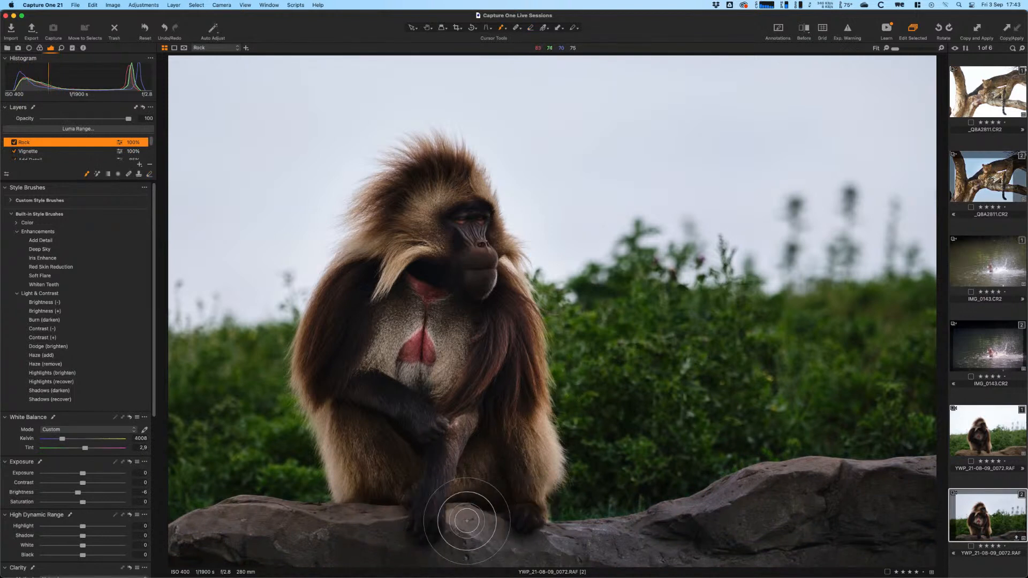
key("b")
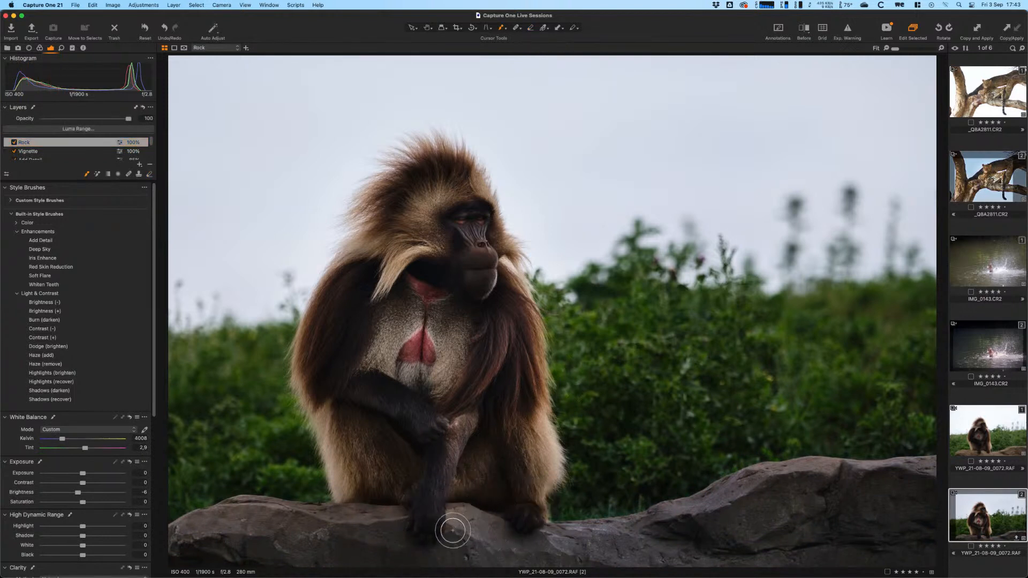
right_click(453, 520)
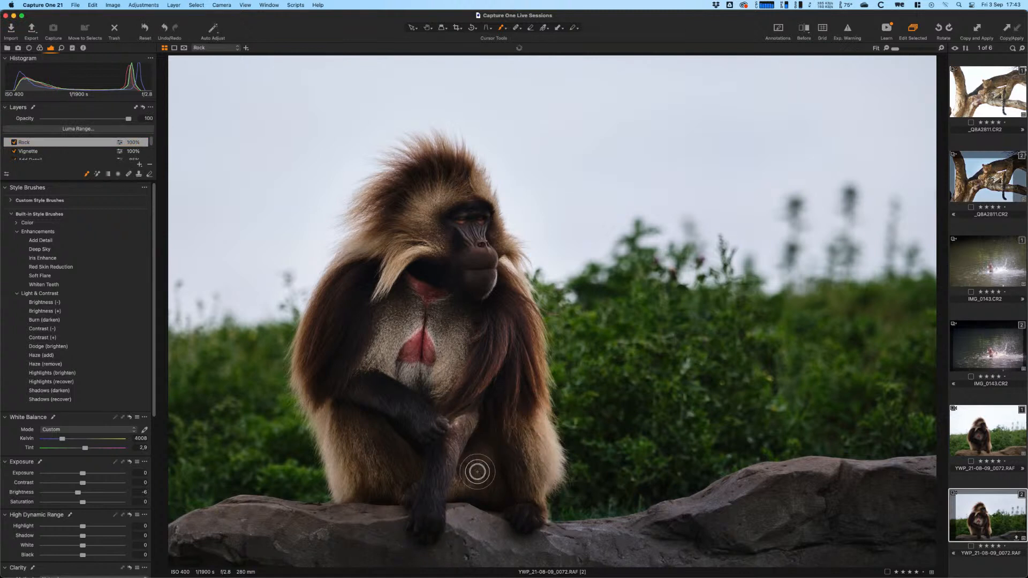
right_click(475, 470)
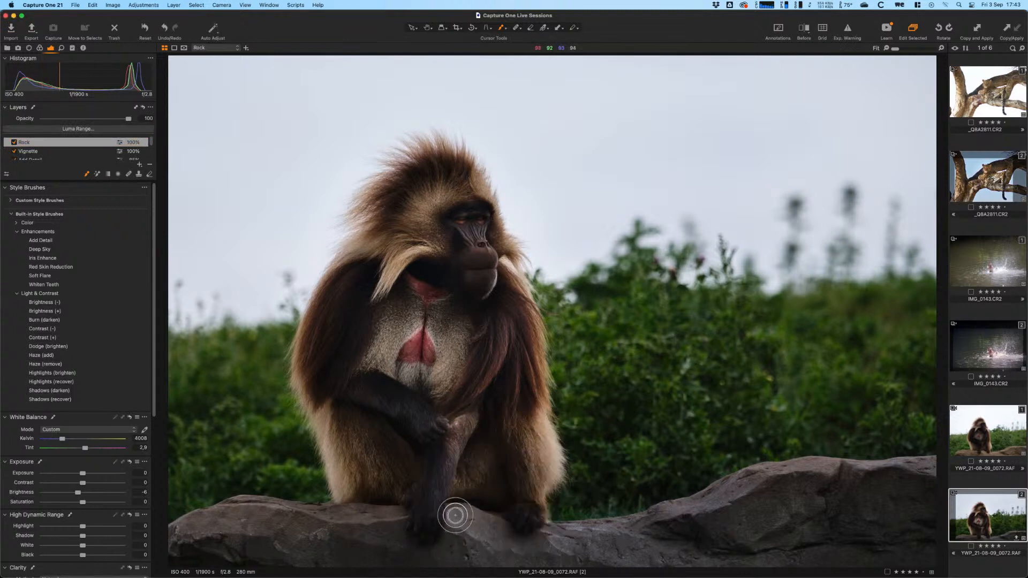
left_click_drag(478, 521, 503, 537)
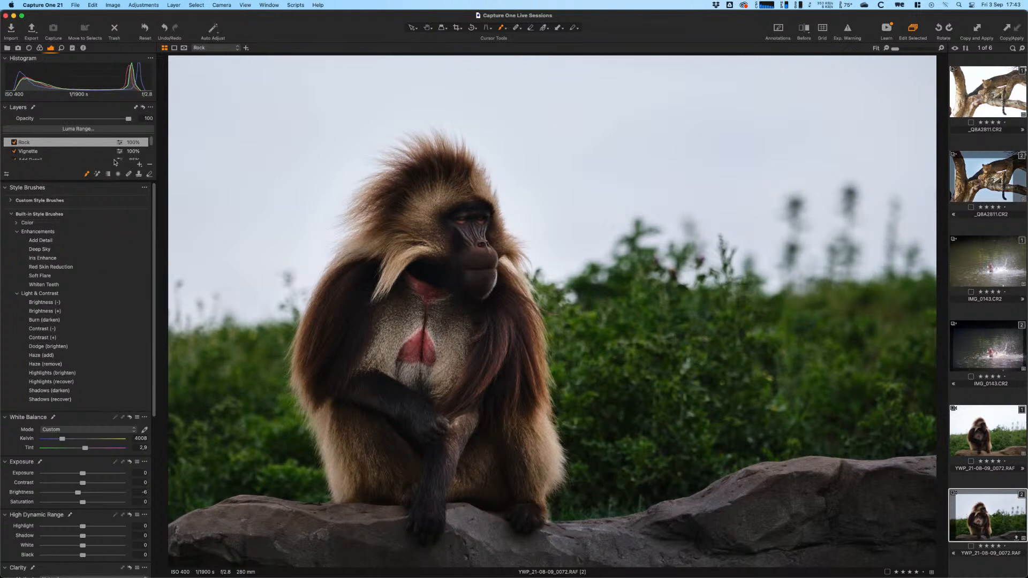
- Add a filled adjustment layer named 'Color' above the Rock layer and show the colour tools
left_click(140, 165)
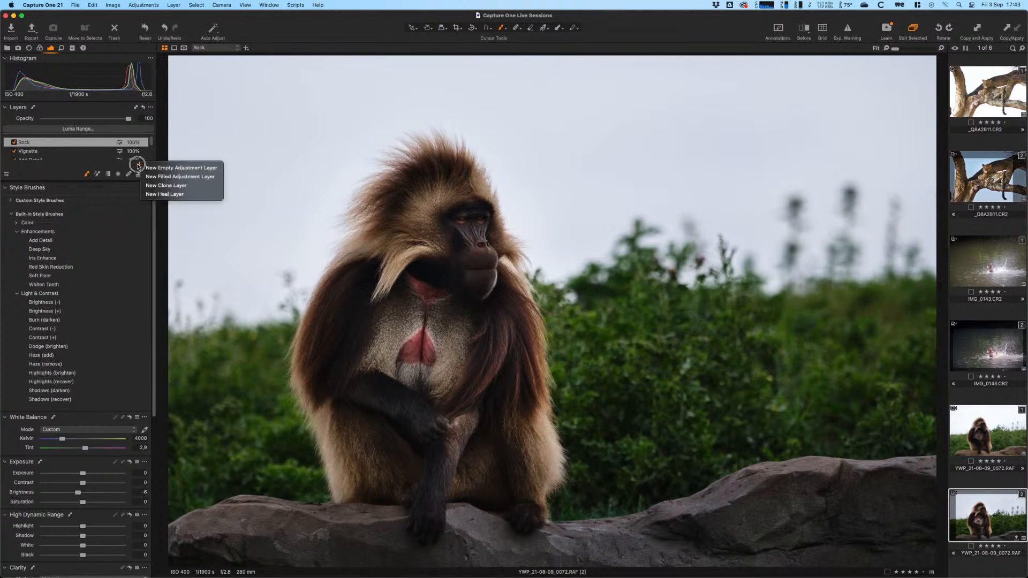
left_click(172, 177)
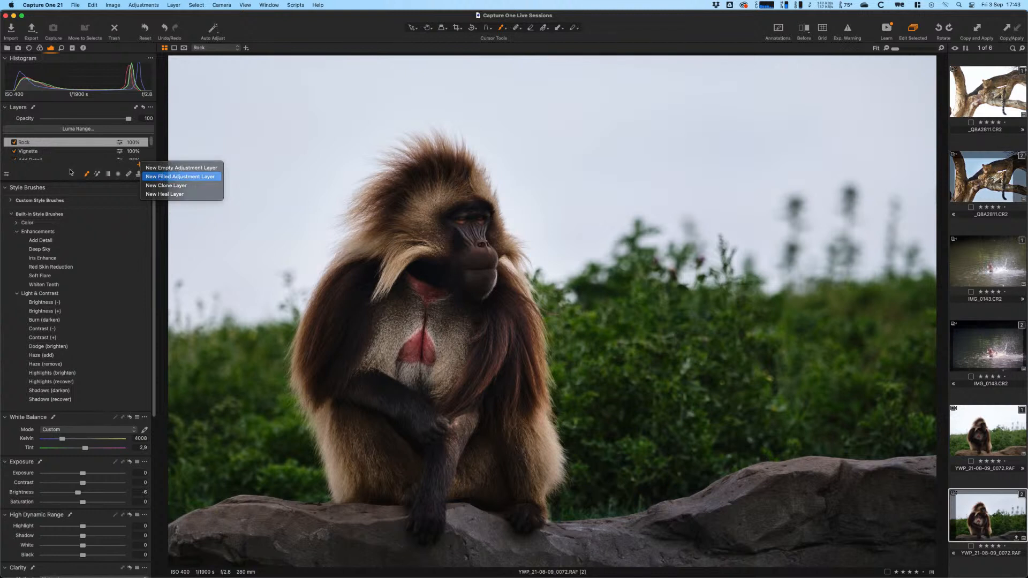
double_click(45, 142)
type("Col")
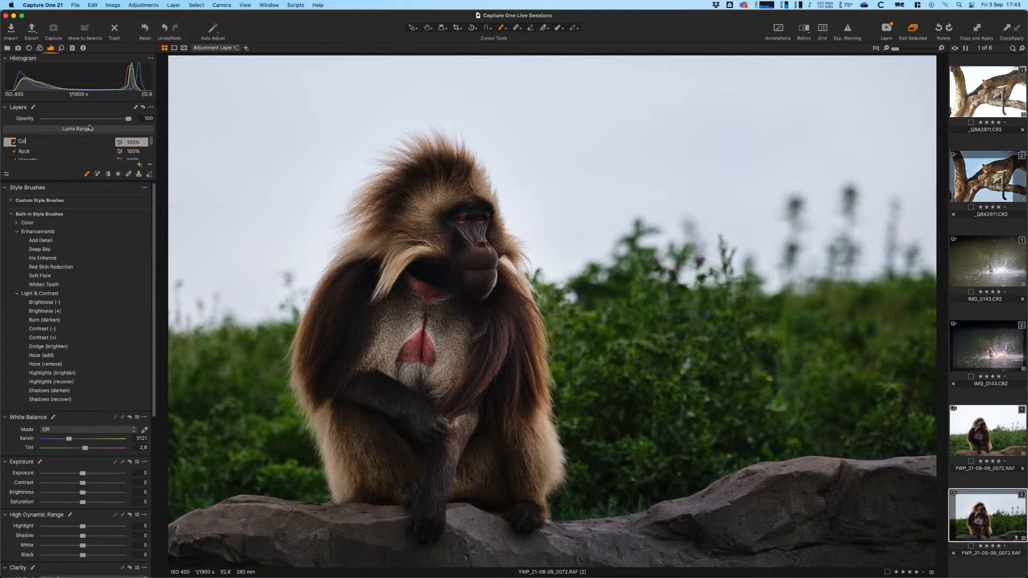
type("or")
key("Return")
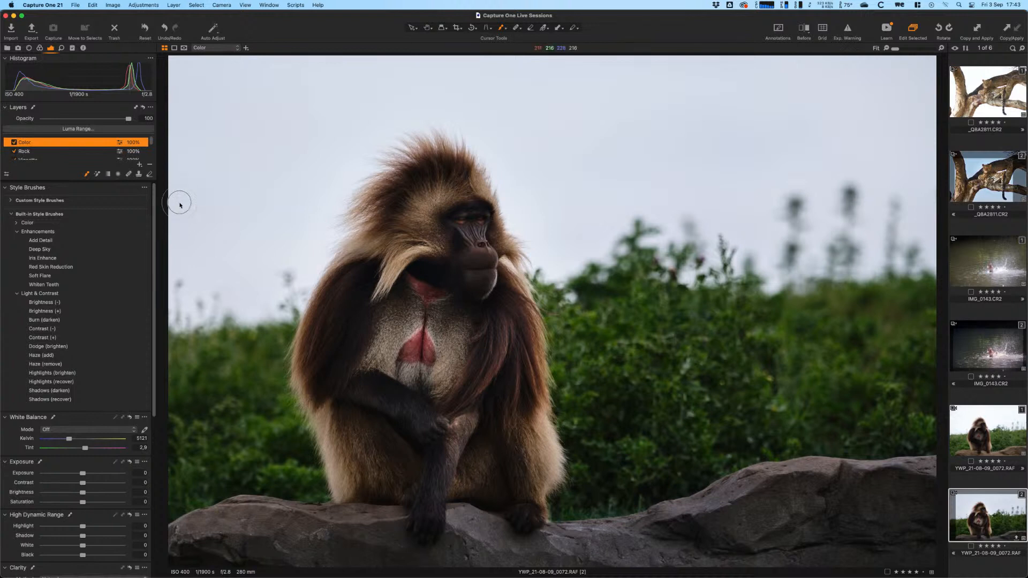
left_click(39, 48)
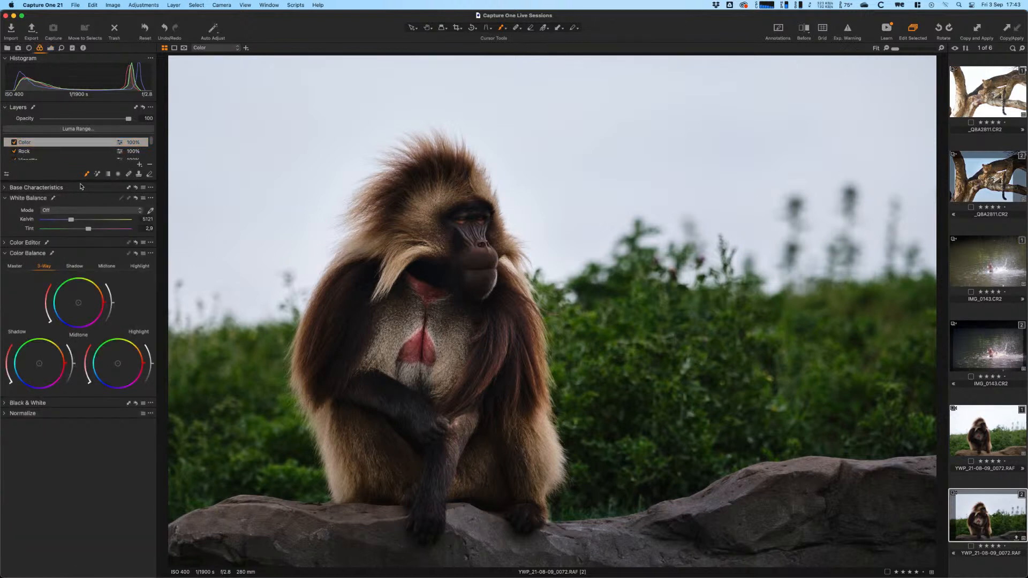
- In the Basic Color Editor, set the greens to hue -6.7, saturation -9.8, lightness -3.2
left_click(4, 243)
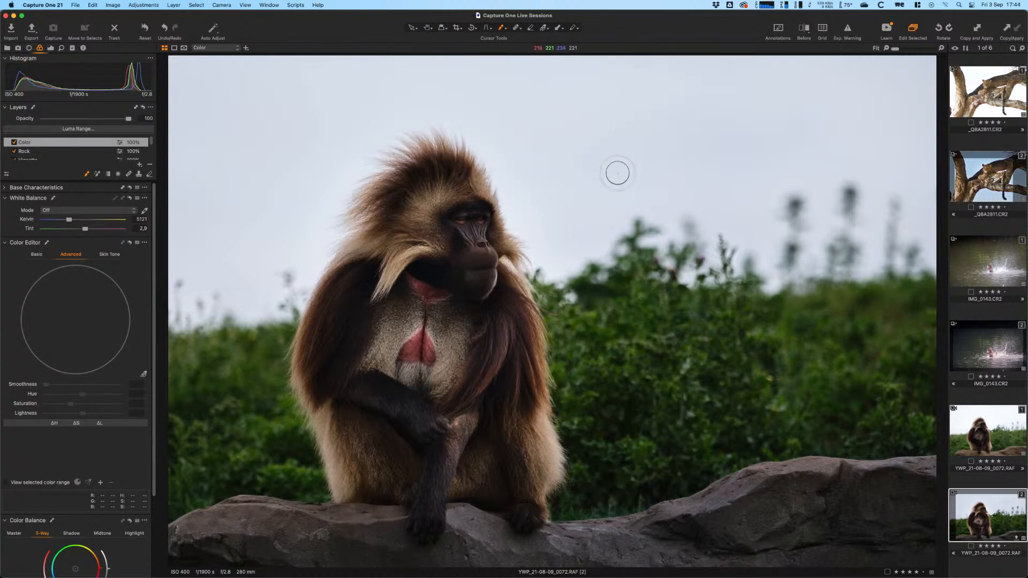
left_click(36, 258)
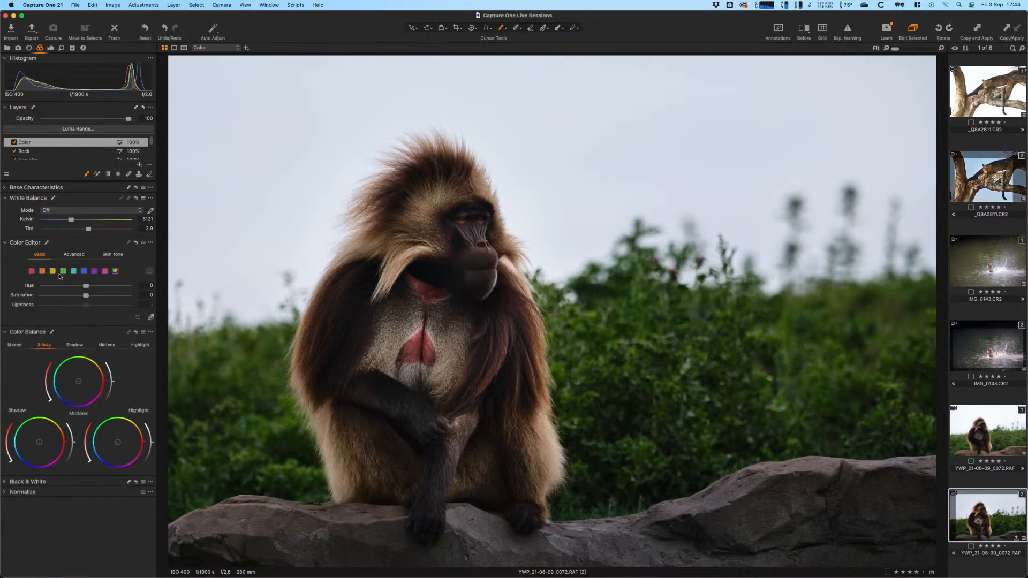
left_click(62, 272)
mouse_move(86, 295)
left_mouse_down()
mouse_move(75, 287)
mouse_move(82, 307)
left_mouse_up()
left_click_drag(83, 307, 76, 288)
left_click(74, 287)
left_click(24, 143)
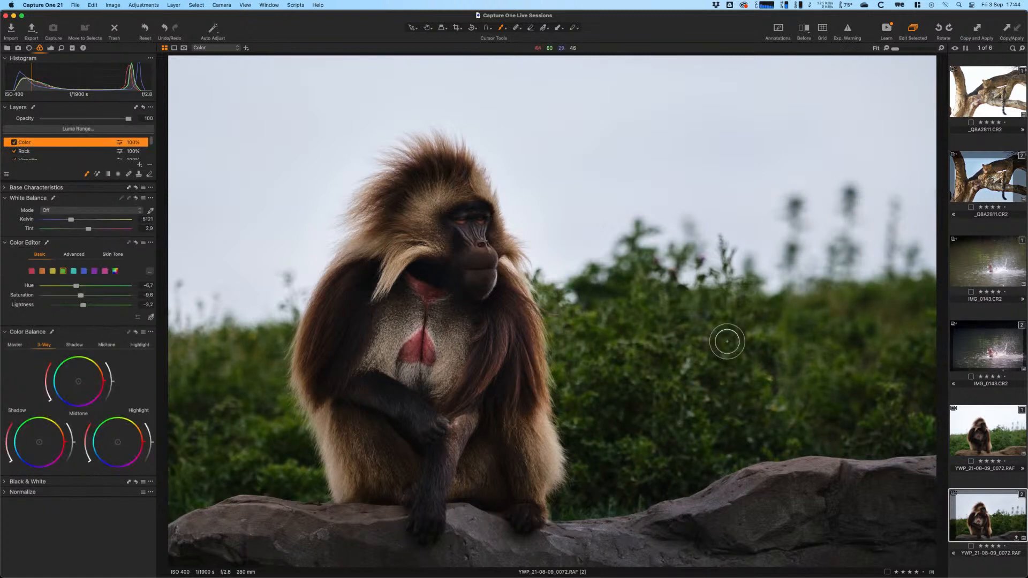
left_click(17, 244)
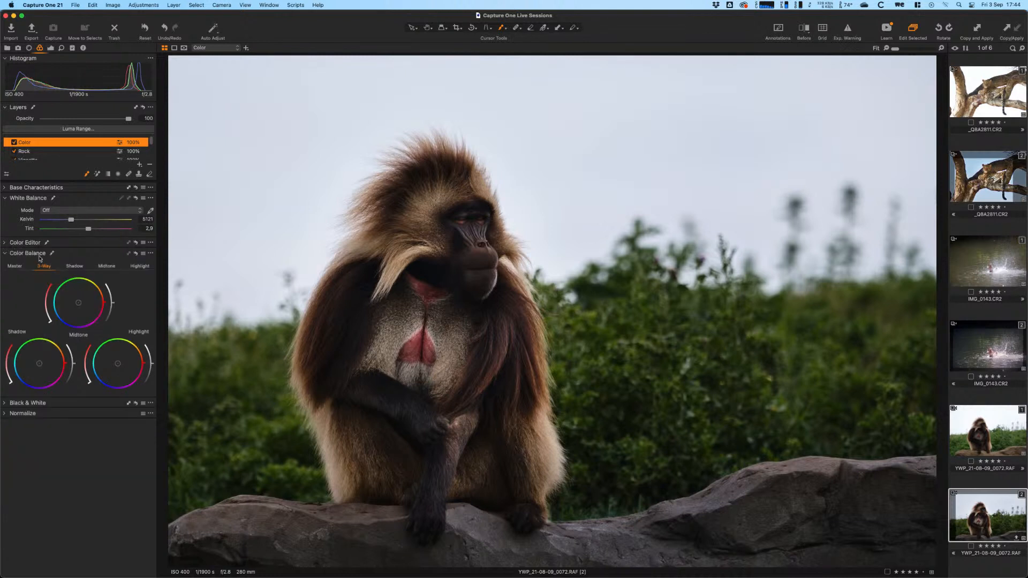
- In Color Balance 3-Way, push the Shadow wheel toward blue and the Highlight wheel toward orange-yellow
left_click(22, 388)
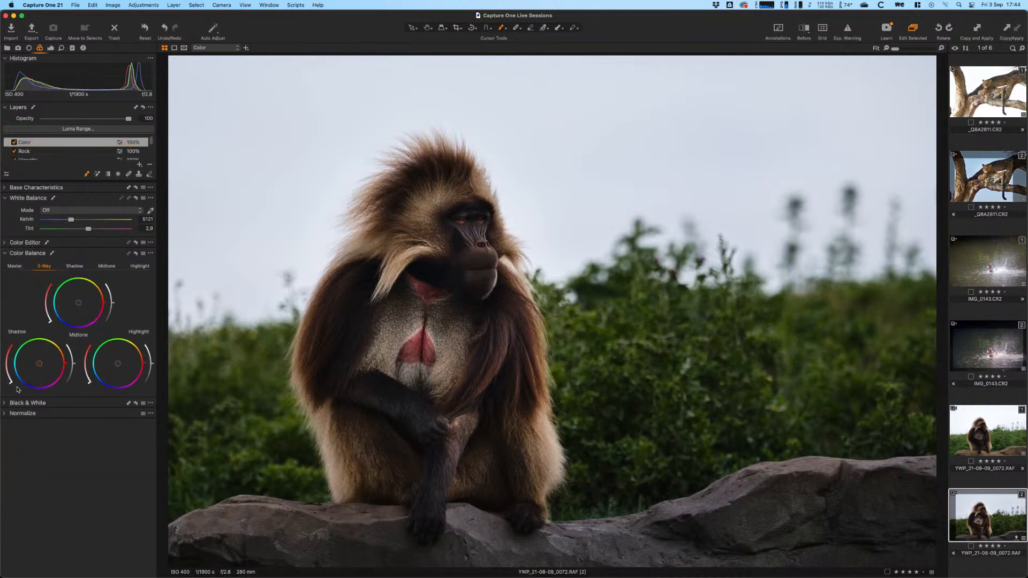
left_click_drag(9, 382, 7, 374)
left_click(137, 346)
left_click_drag(88, 382, 84, 376)
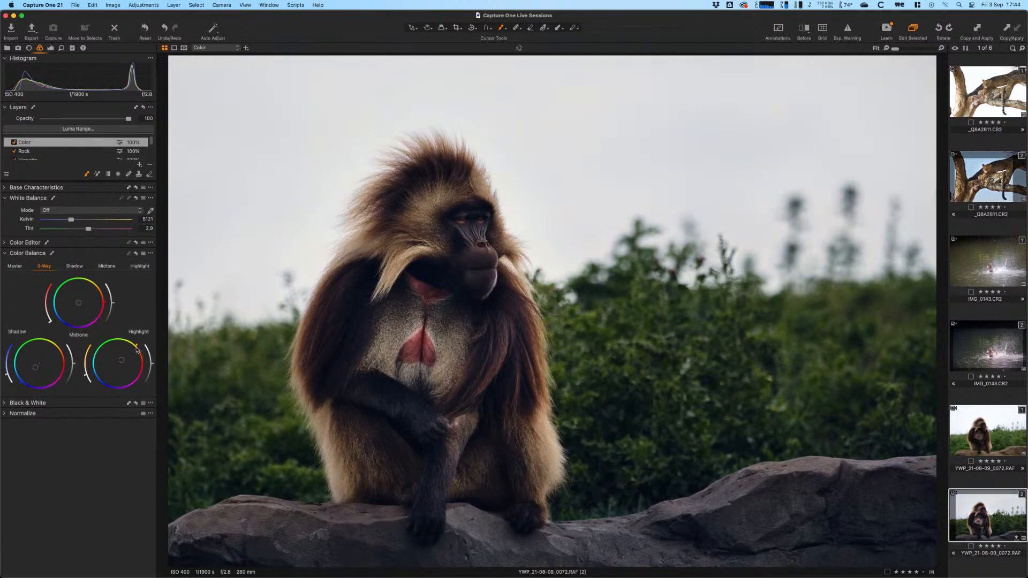
left_click_drag(137, 346, 141, 347)
left_click_drag(84, 375, 83, 374)
left_click_drag(5, 375, 5, 375)
left_click_drag(84, 374, 84, 376)
key("y")
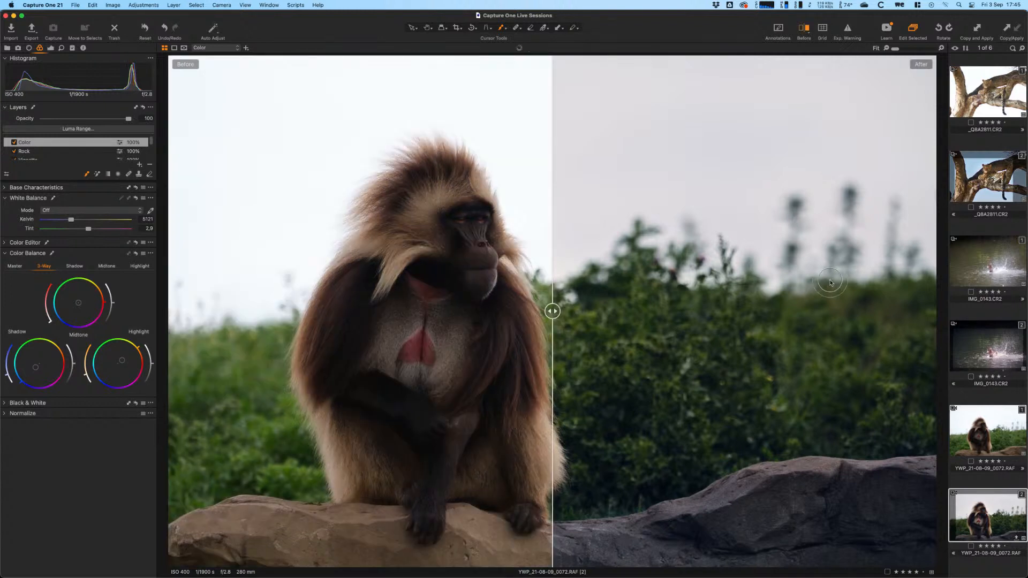
left_click_drag(556, 308, 92, 430)
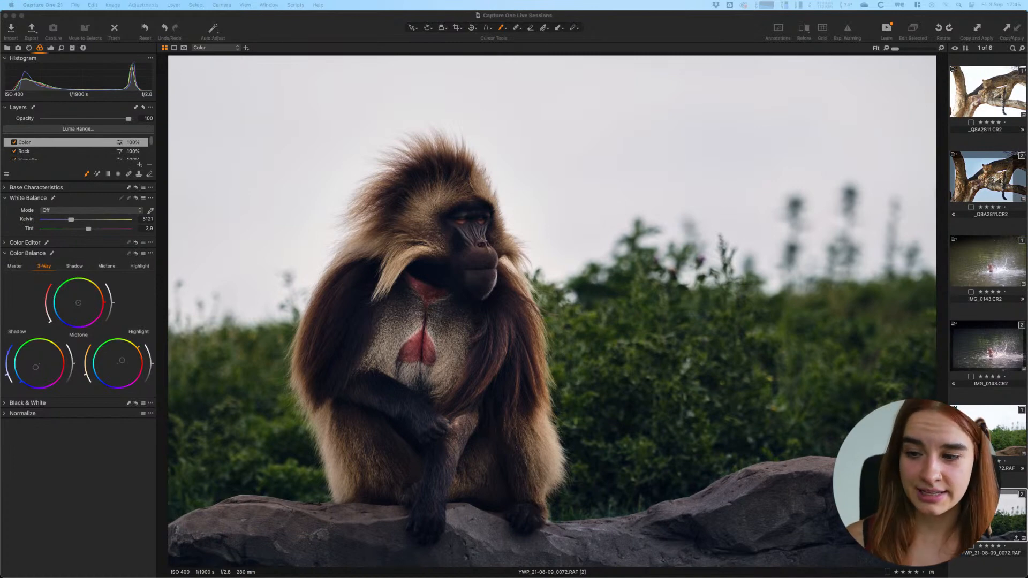
- Multi-select the splashing duck and leopard photos with the gelada, and view them full screen
left_click(988, 347, "super")
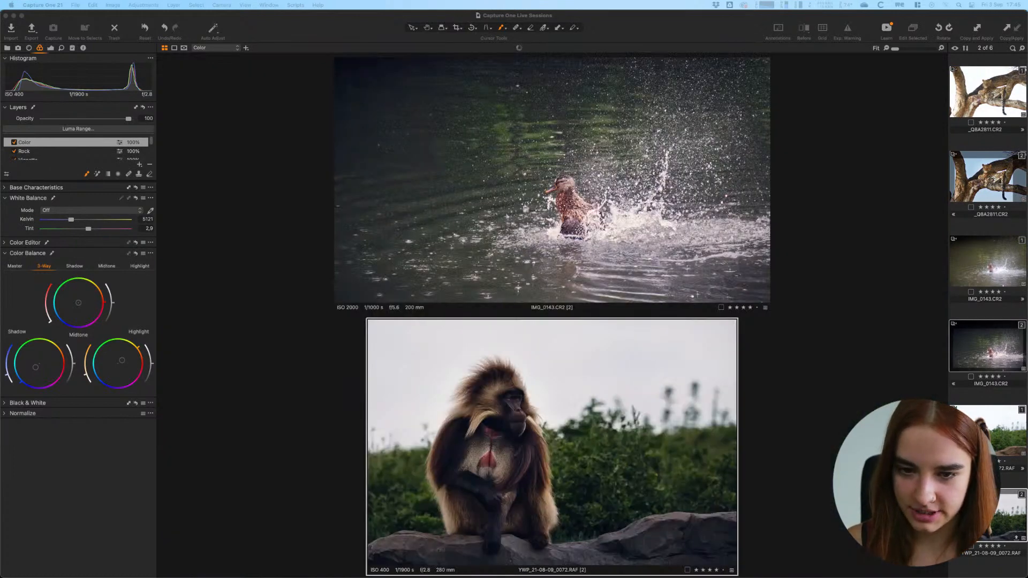
left_click(988, 177, "super")
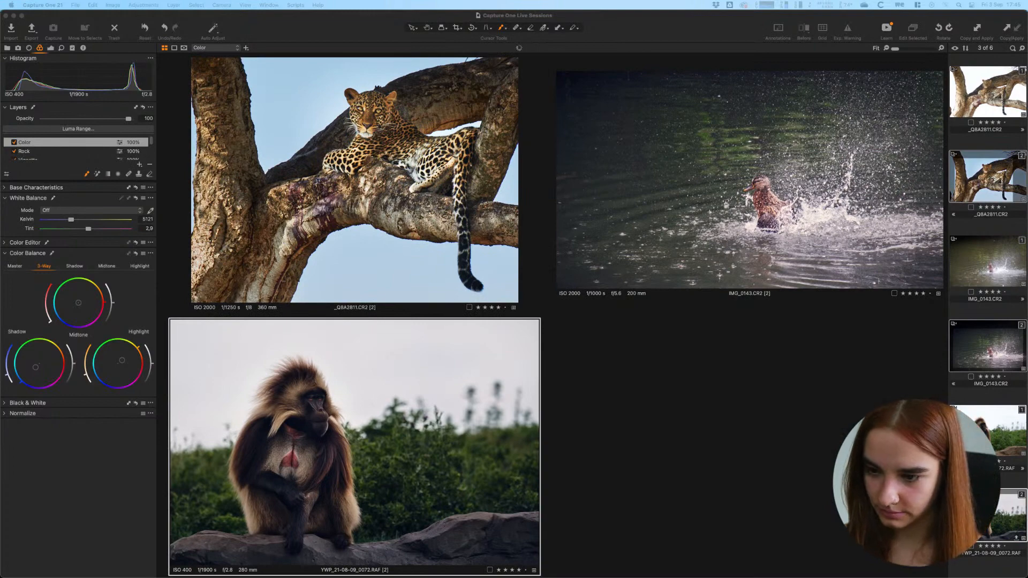
left_click(692, 512)
key("f")
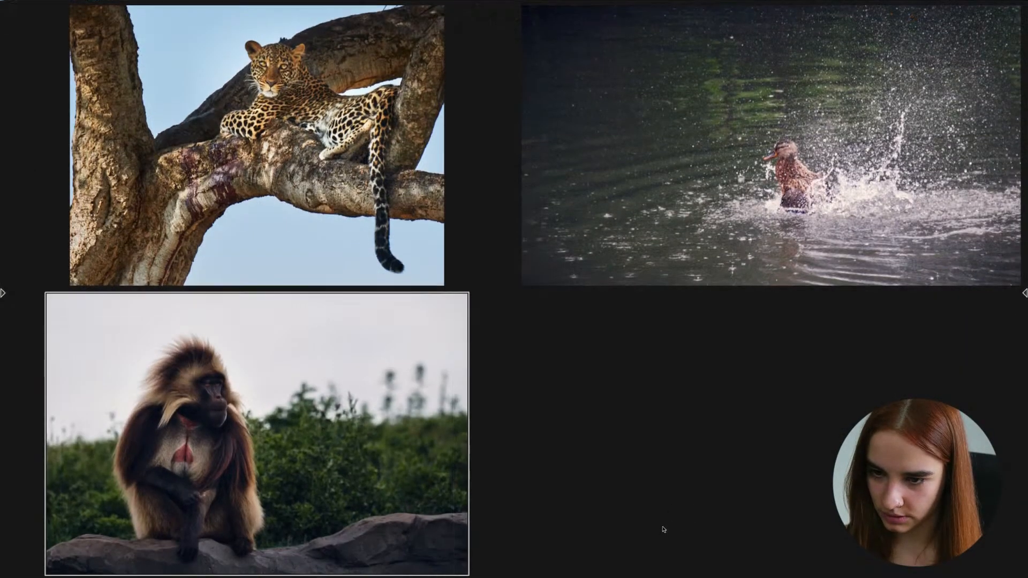
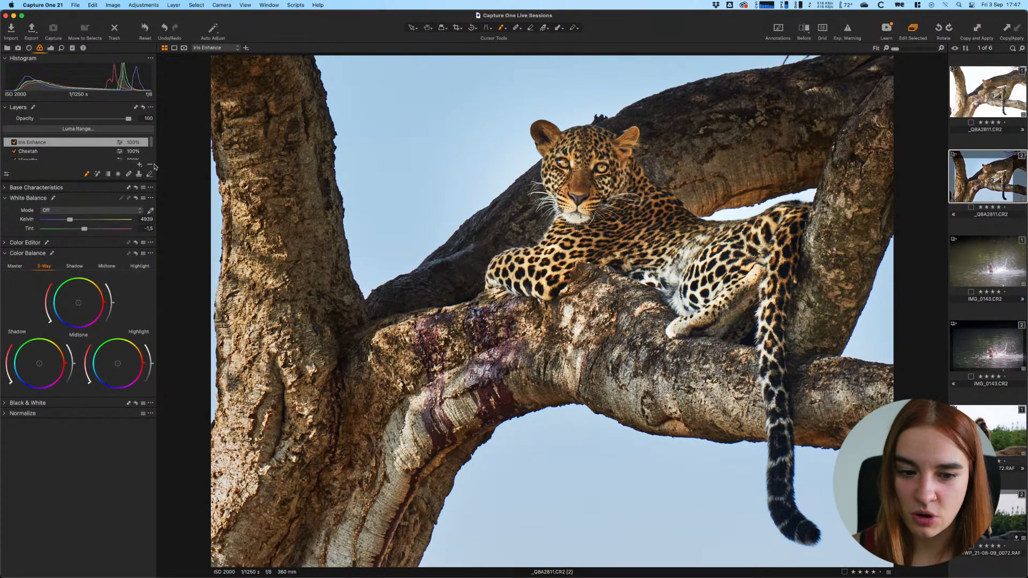
- Add a new filled adjustment layer to the leopard photo and name it Color
left_click(139, 165)
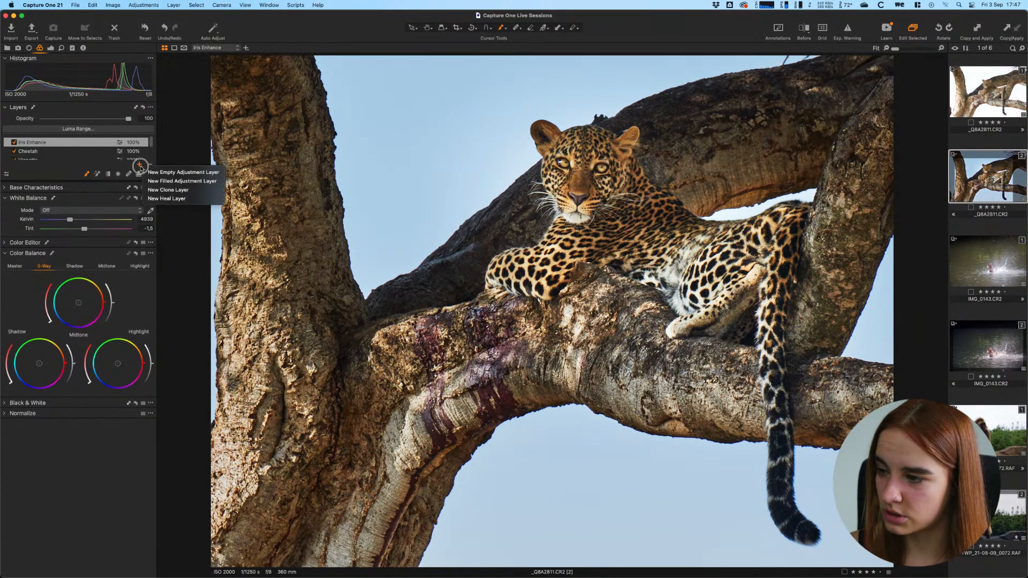
left_click(172, 182)
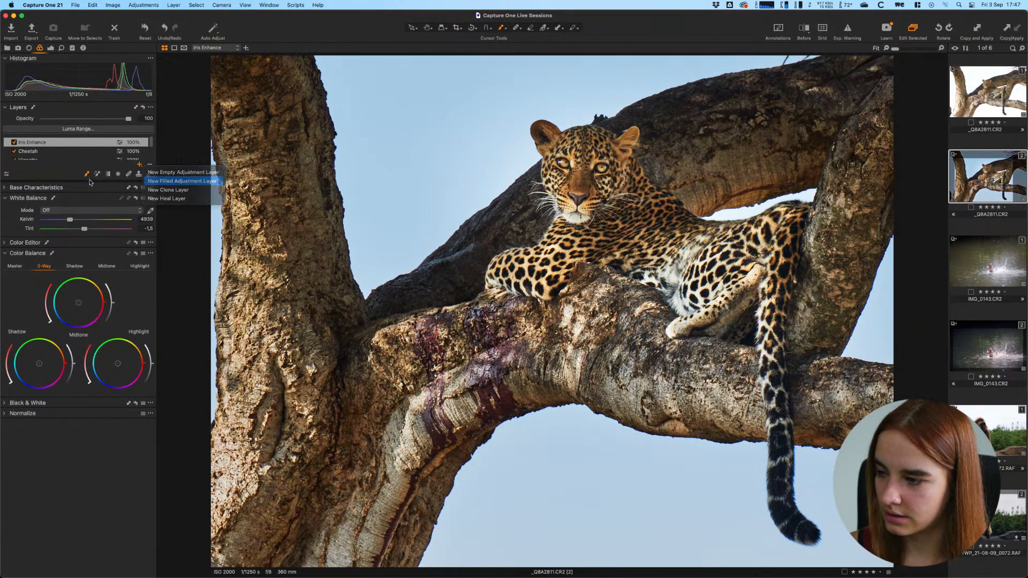
type("Color")
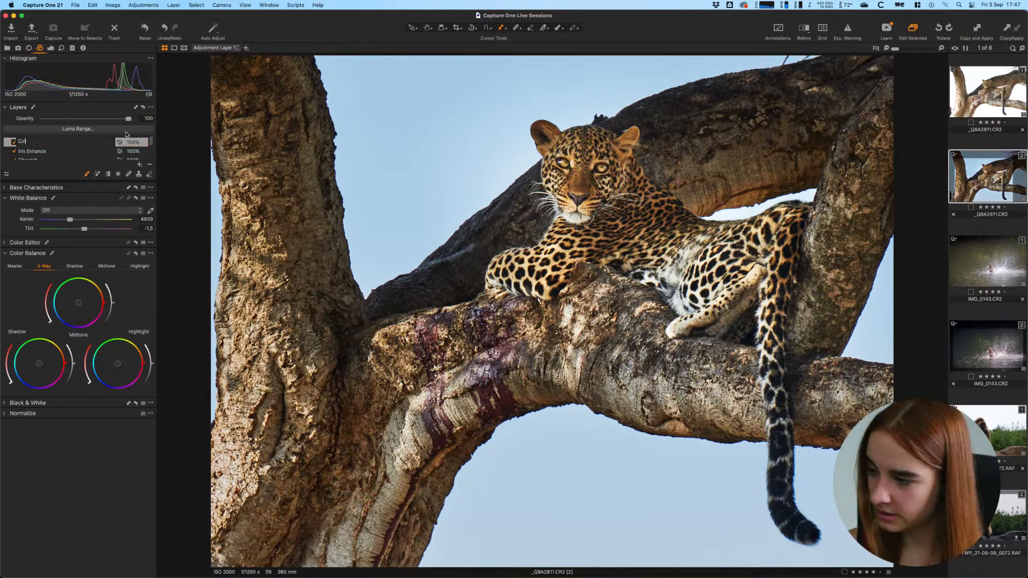
key("Return")
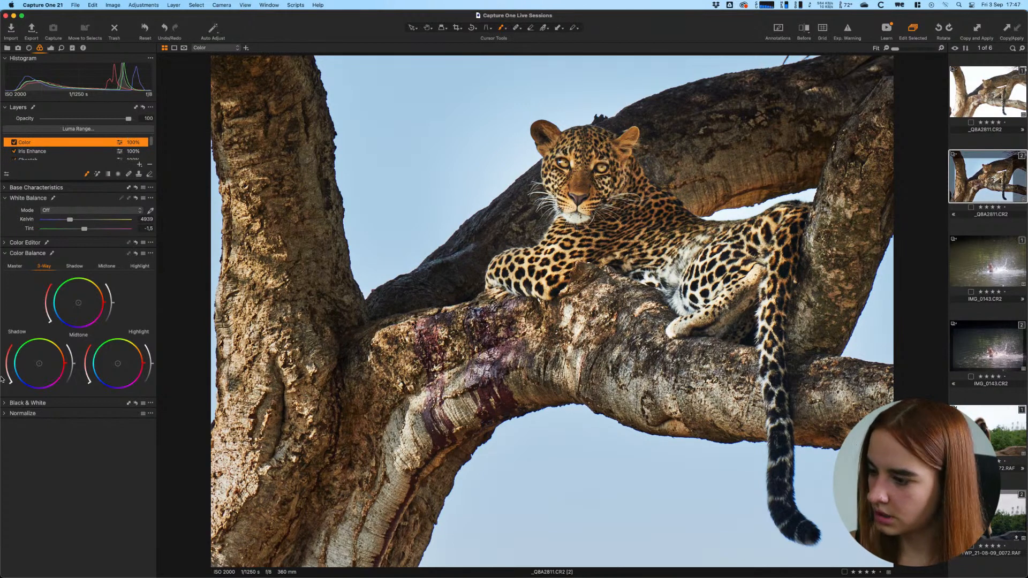
- In Color Balance, tint the shadows toward red and the highlights toward blue
mouse_move(9, 382)
left_mouse_down()
mouse_move(6, 374)
mouse_move(64, 349)
left_mouse_up()
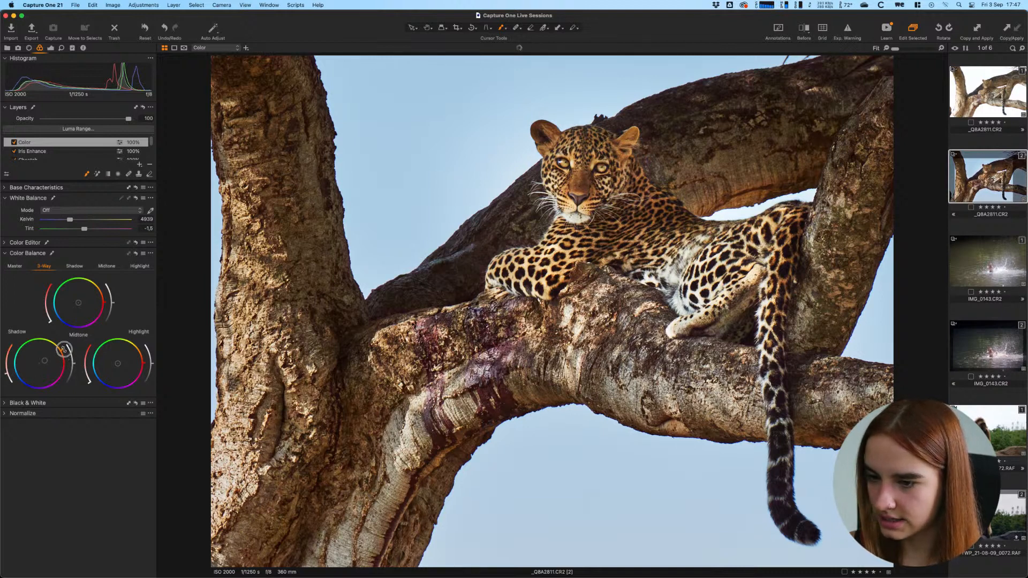
left_click_drag(6, 376, 5, 369)
left_click(102, 377)
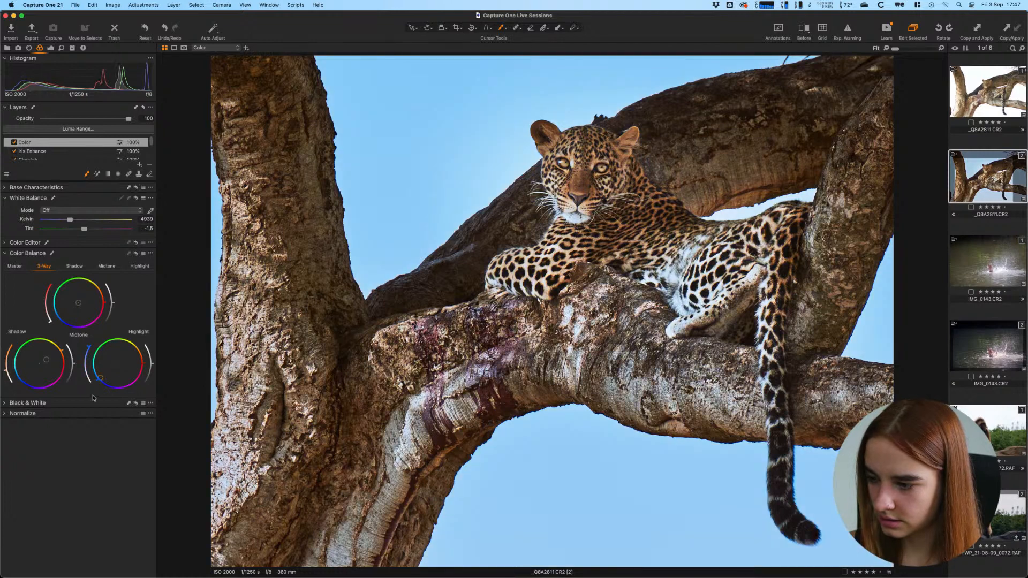
mouse_move(86, 348)
left_mouse_down()
mouse_move(80, 381)
mouse_move(92, 372)
mouse_move(77, 380)
left_mouse_up()
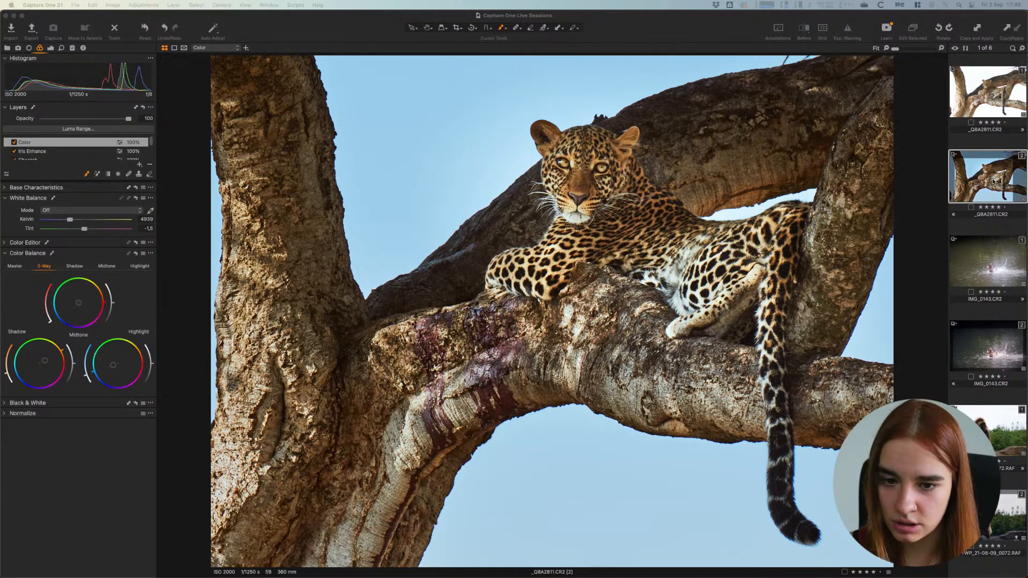
- Briefly enter Crop on the leopard photo, return to Select, then open gelada YWP_21-08-09_0072.RAF
left_click(952, 195)
key("c")
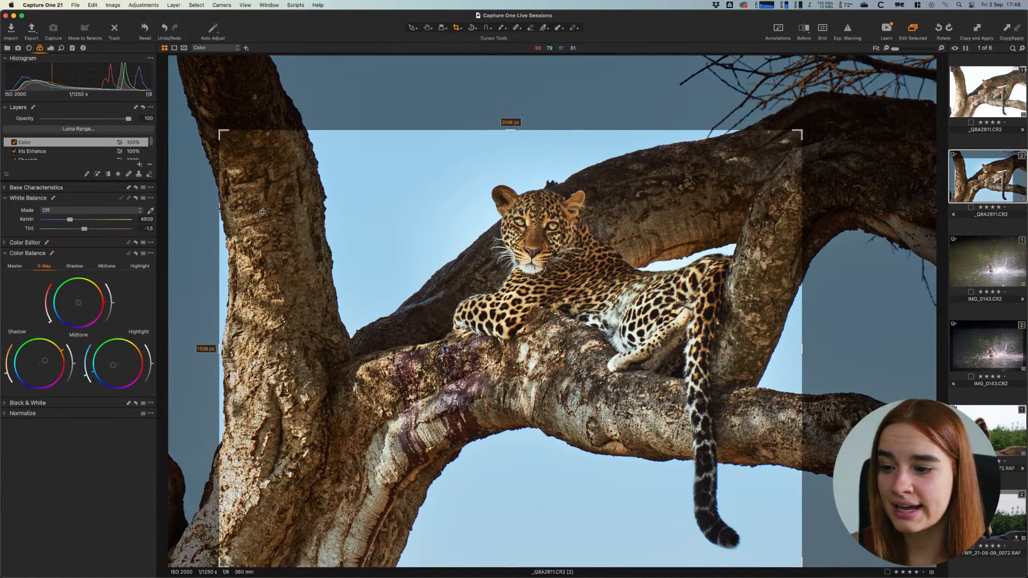
key("v")
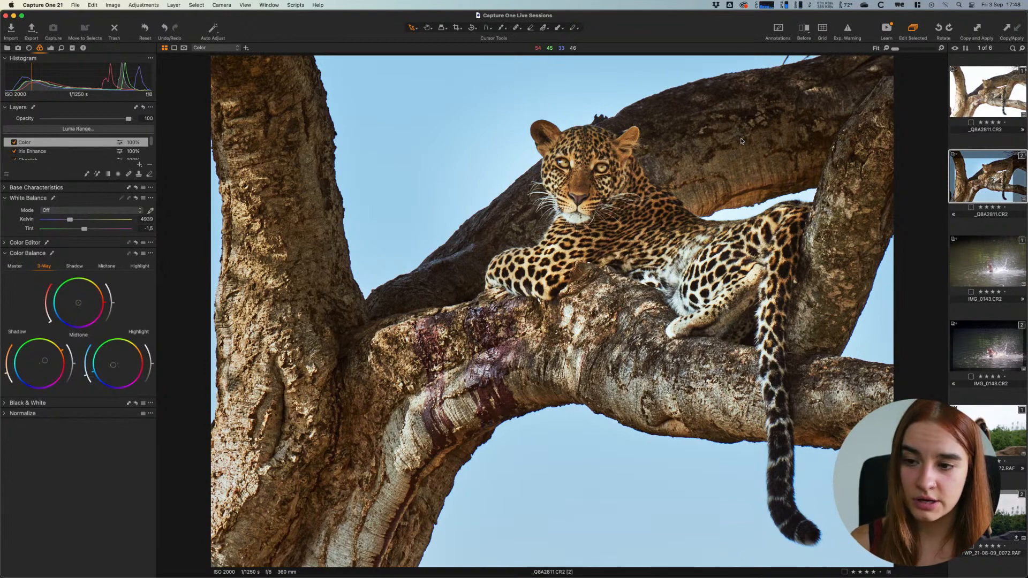
left_click(987, 530)
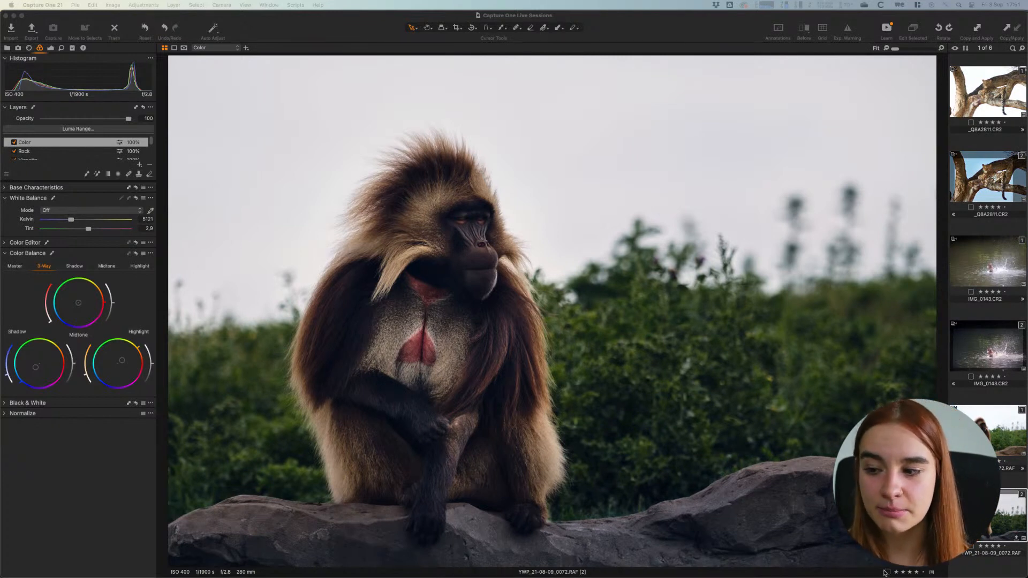
- Choose the Draw Mask brush and enable Auto Mask in its brush settings
mouse_move(886, 573)
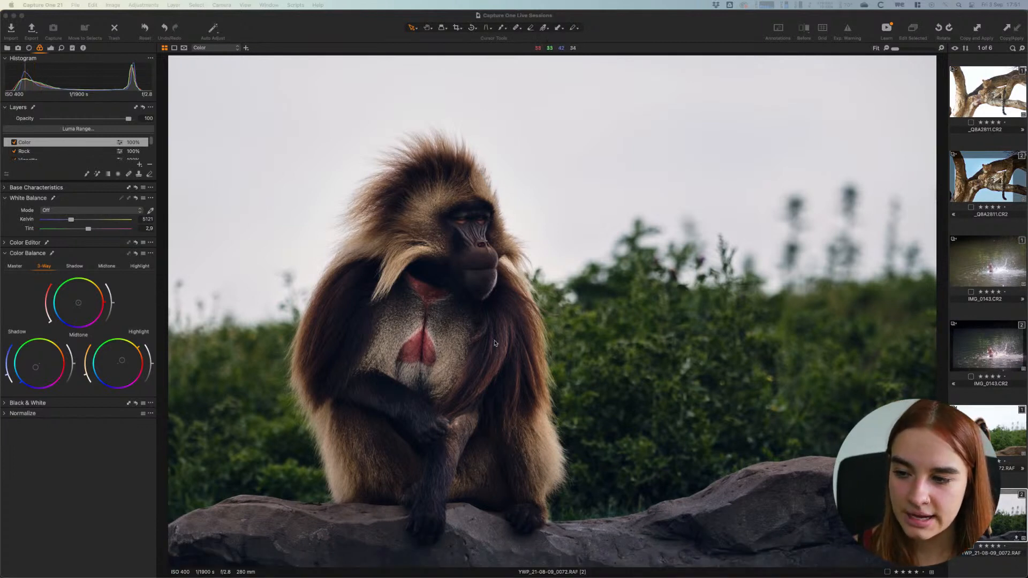
key("b")
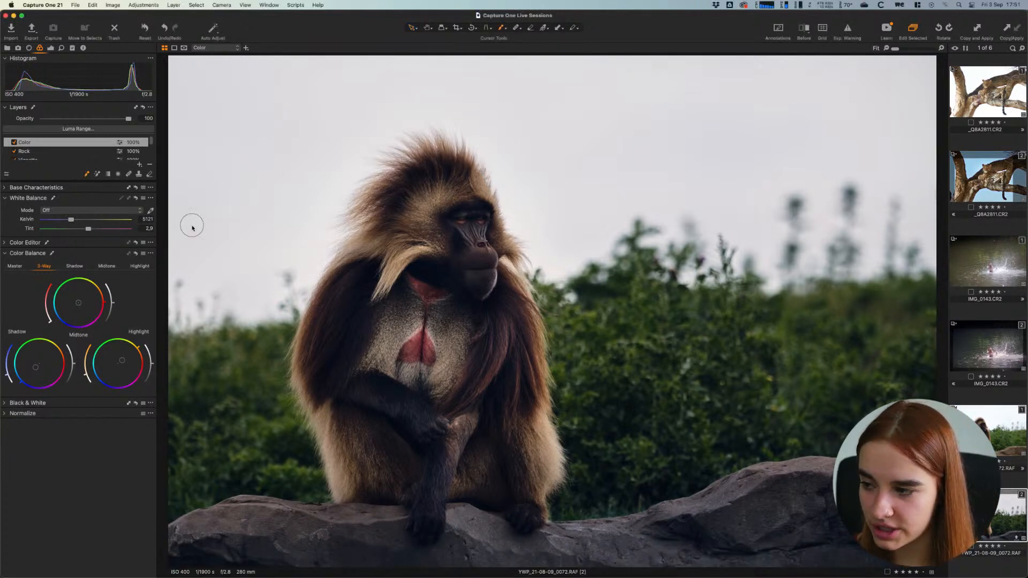
right_click(362, 306)
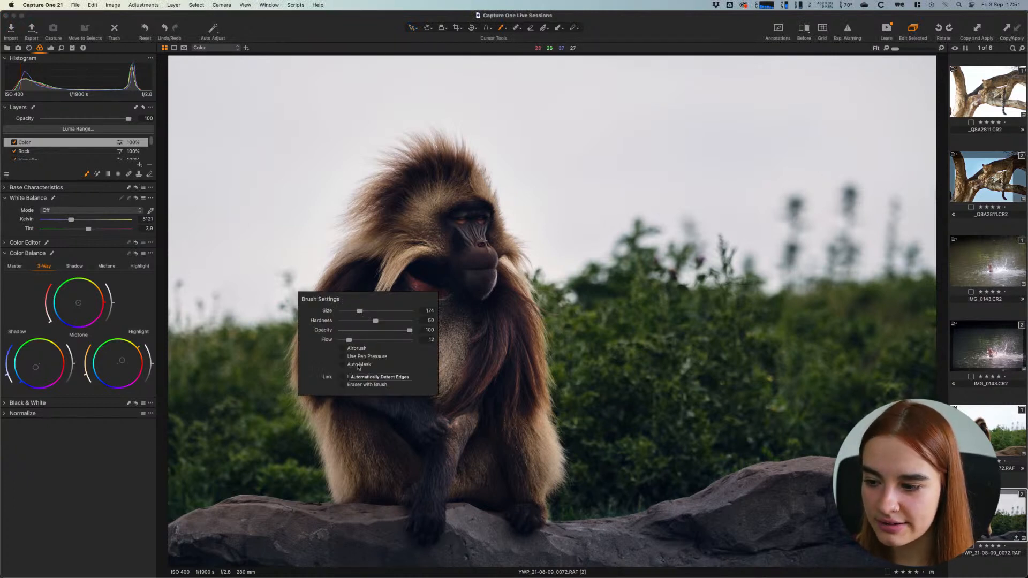
left_click(358, 365)
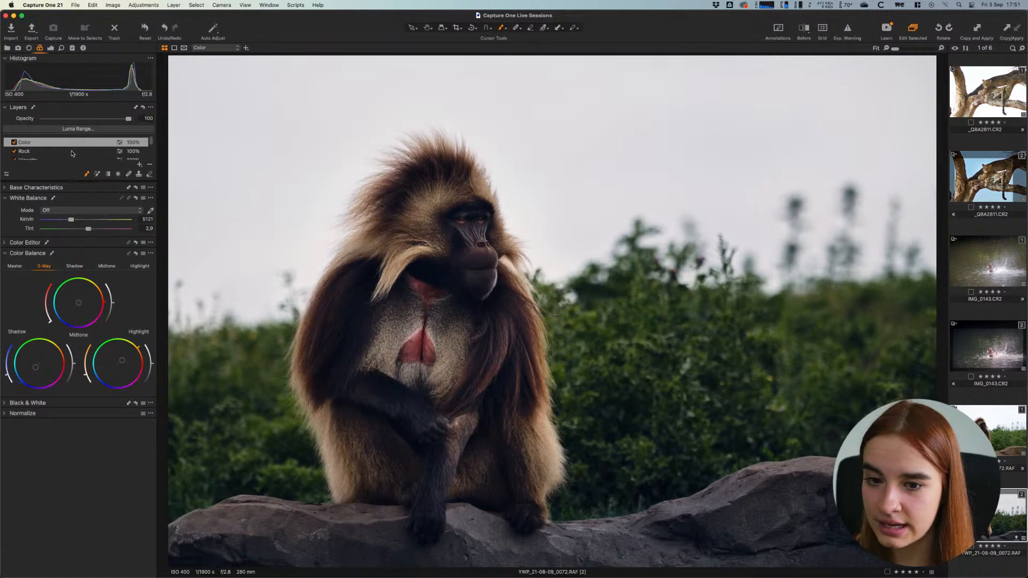